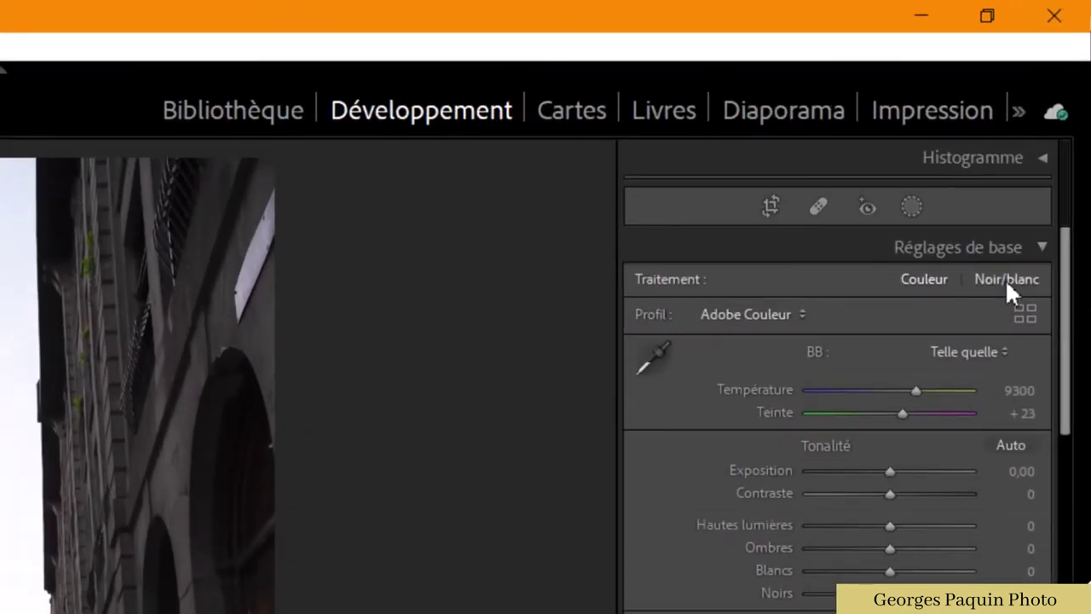
- Switch the street photo's treatment to black and white, using the Adobe Monochrome profile
{"action": "left_click", "coordinate": [1006, 279]}
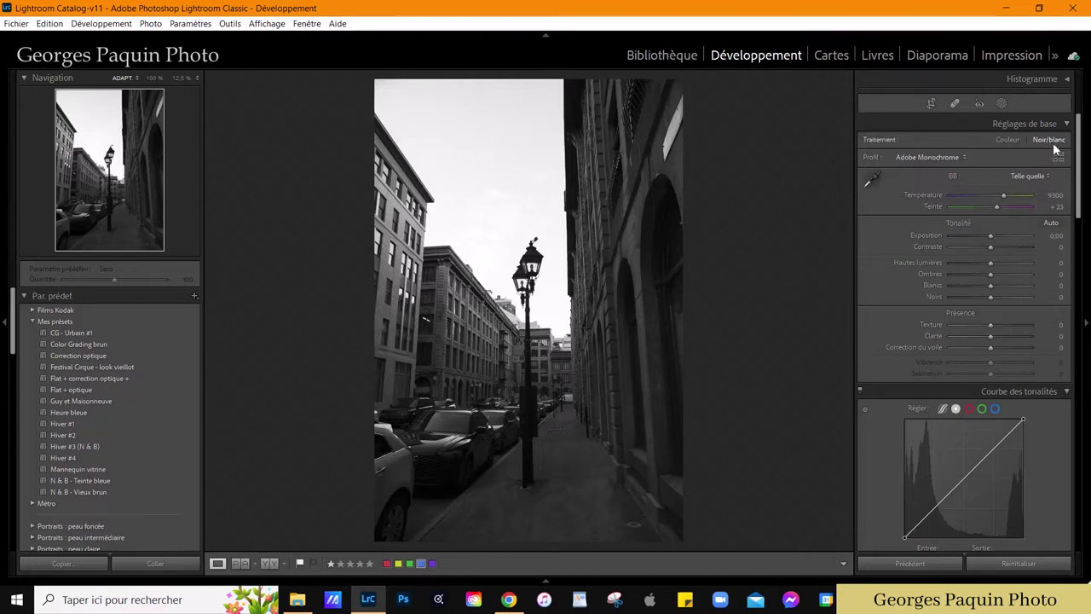
- Bow the tone curve below the diagonal with two points, 198→168 and 71→50
{"action": "scroll", "coordinate": [878, 266], "scroll_direction": "down", "scroll_amount": 3}
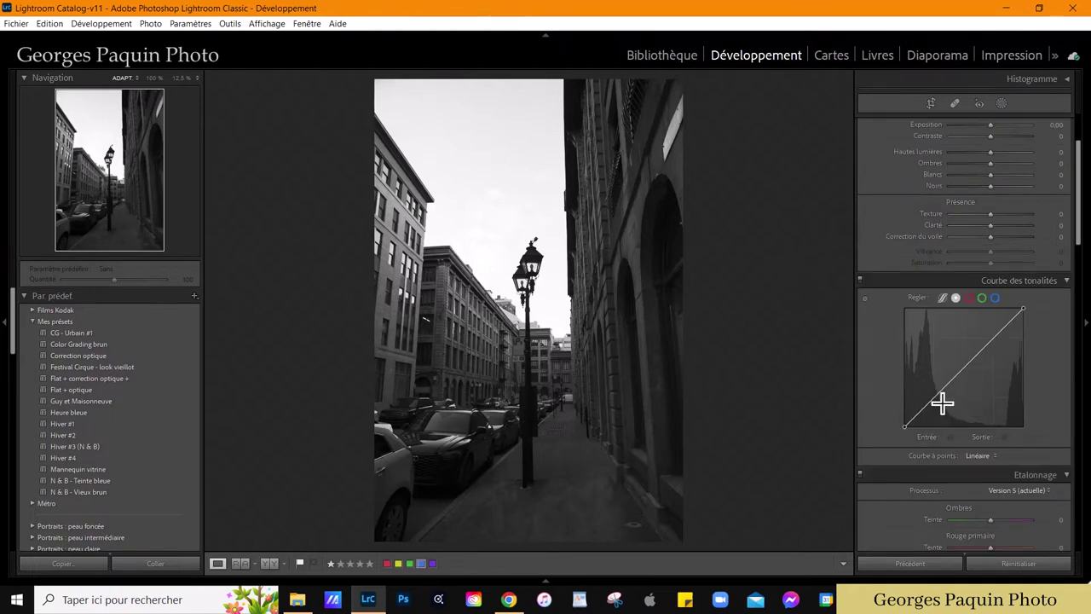
{"action": "left_click_drag", "start_coordinate": [942, 404], "coordinate": [937, 410]}
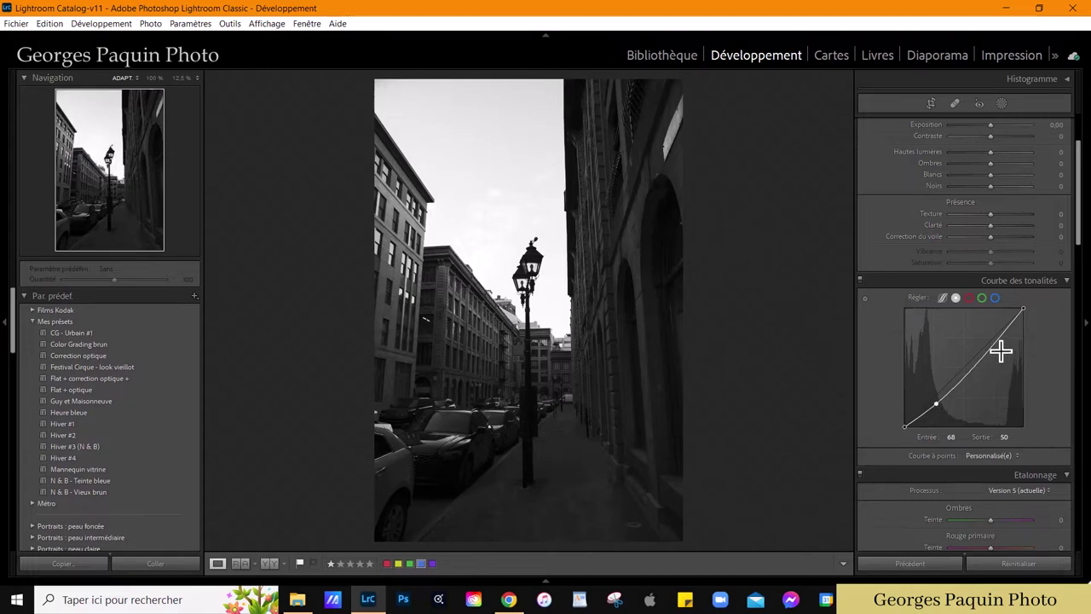
{"action": "left_click_drag", "start_coordinate": [996, 341], "coordinate": [998, 348]}
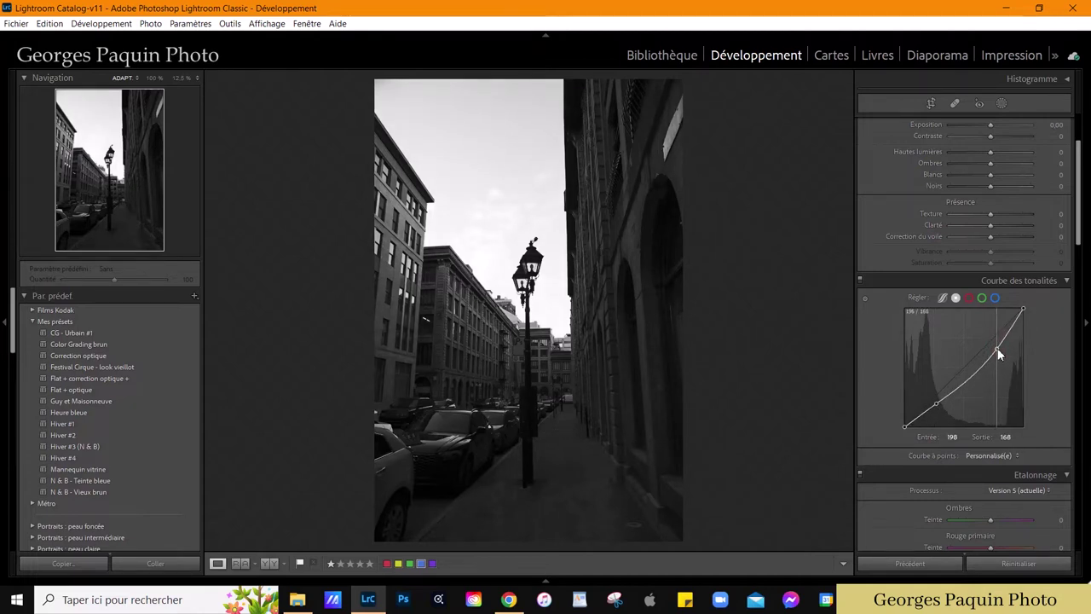
{"action": "left_click", "coordinate": [937, 404]}
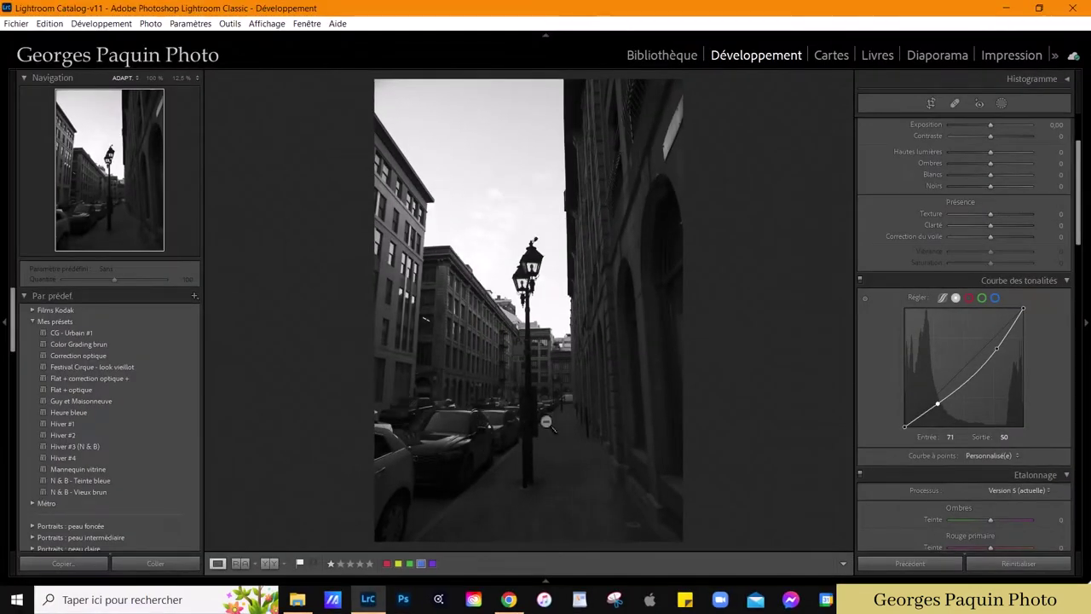
- Set Exposure −0.20, Contrast +10, Highlights −59, Shadows +34, Whites +24 and Blacks −35
{"action": "scroll", "coordinate": [888, 266], "scroll_direction": "up", "scroll_amount": 3}
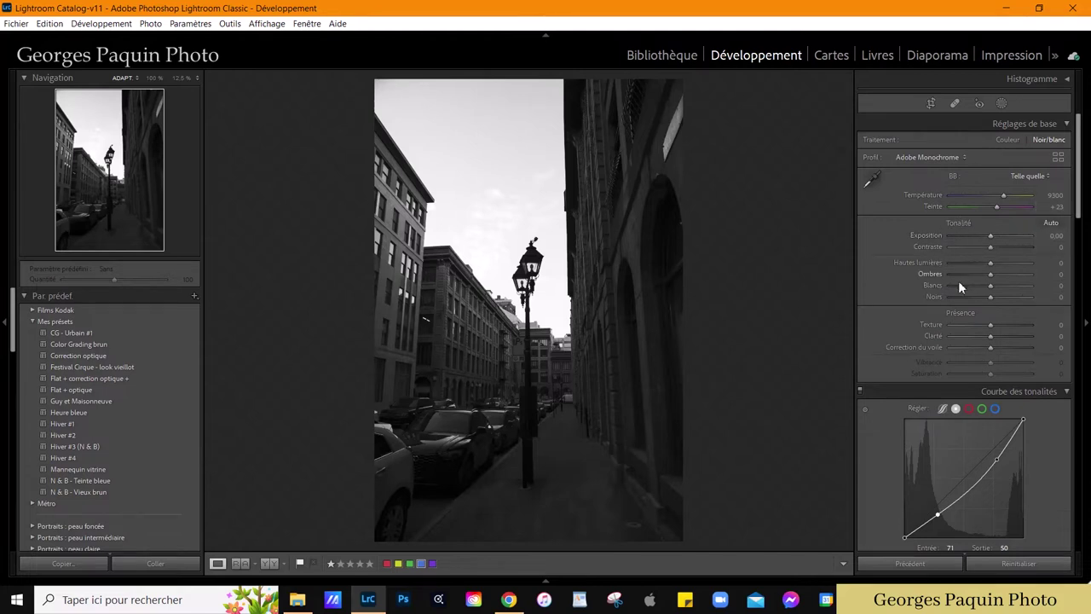
{"action": "left_click_drag", "start_coordinate": [991, 296], "coordinate": [981, 306]}
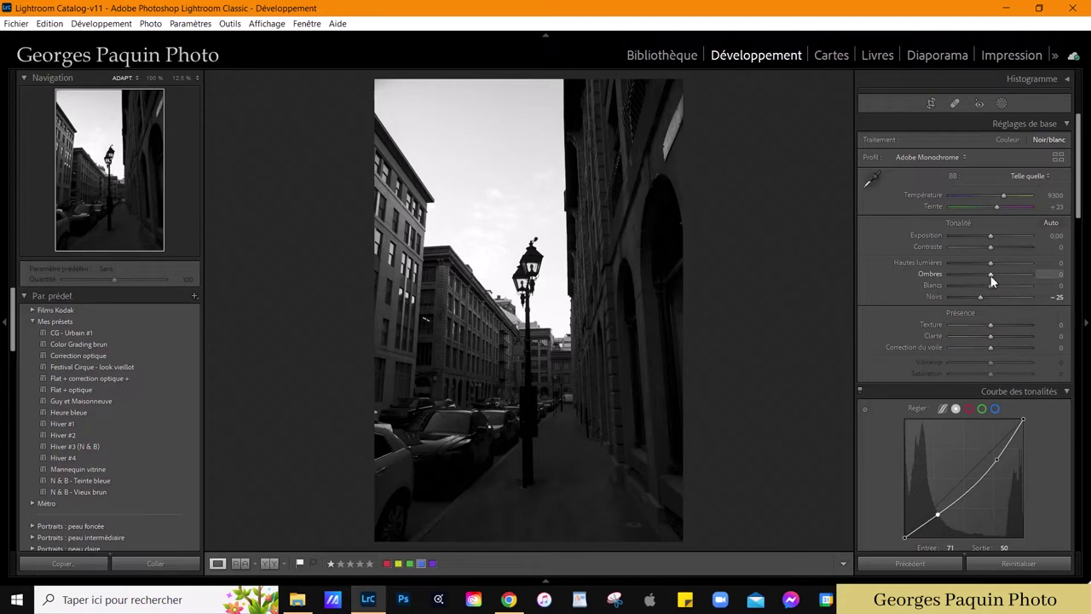
{"action": "left_click_drag", "start_coordinate": [985, 278], "coordinate": [989, 278]}
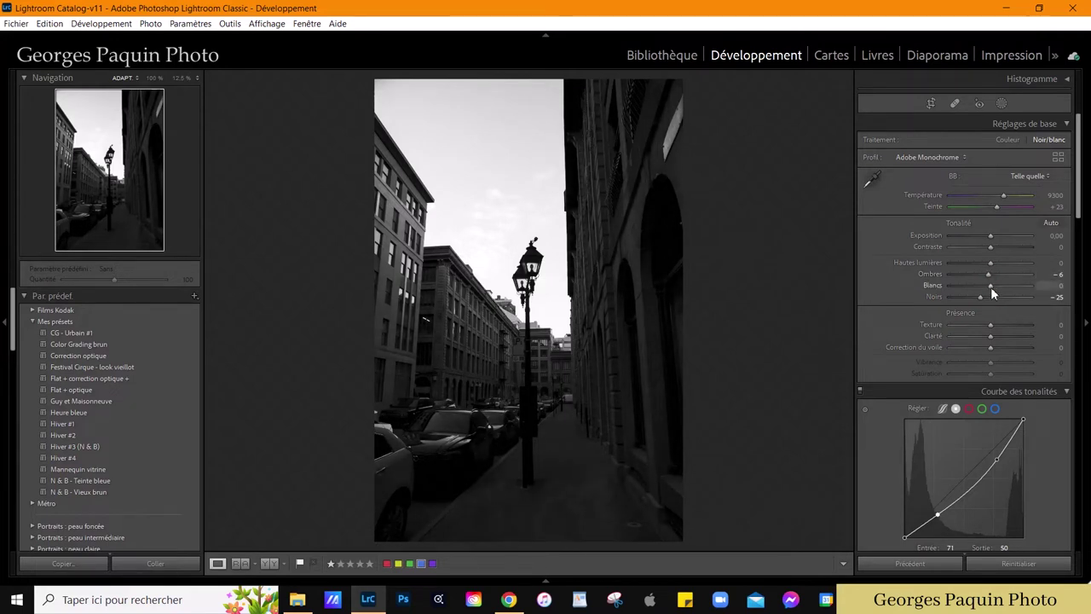
{"action": "mouse_move", "coordinate": [990, 287]}
{"action": "left_mouse_down"}
{"action": "mouse_move", "coordinate": [1000, 288]}
{"action": "mouse_move", "coordinate": [966, 288]}
{"action": "left_mouse_up"}
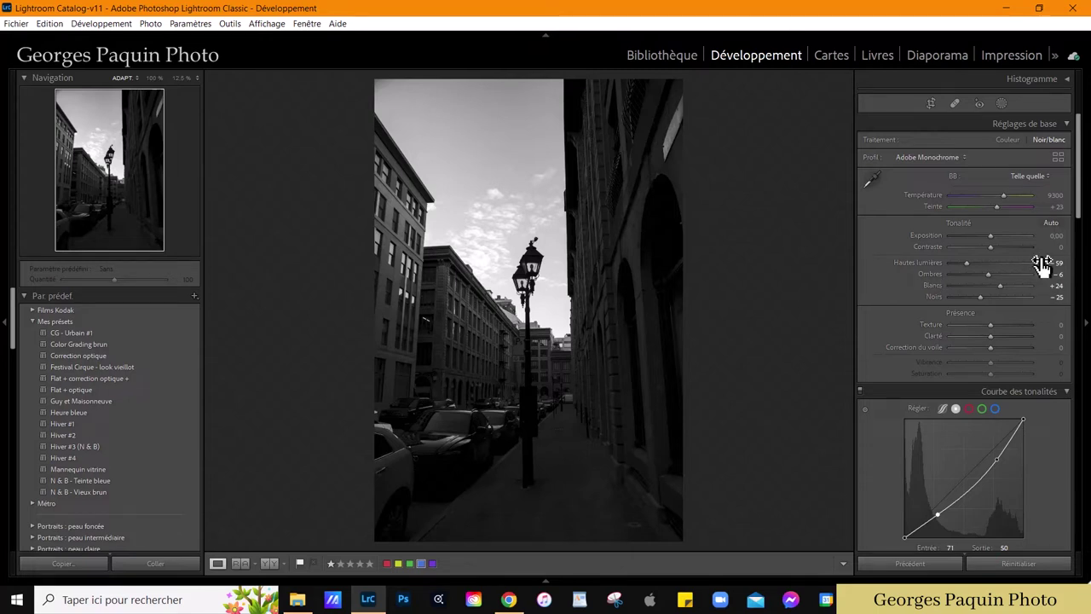
{"action": "left_click_drag", "start_coordinate": [988, 274], "coordinate": [1010, 283]}
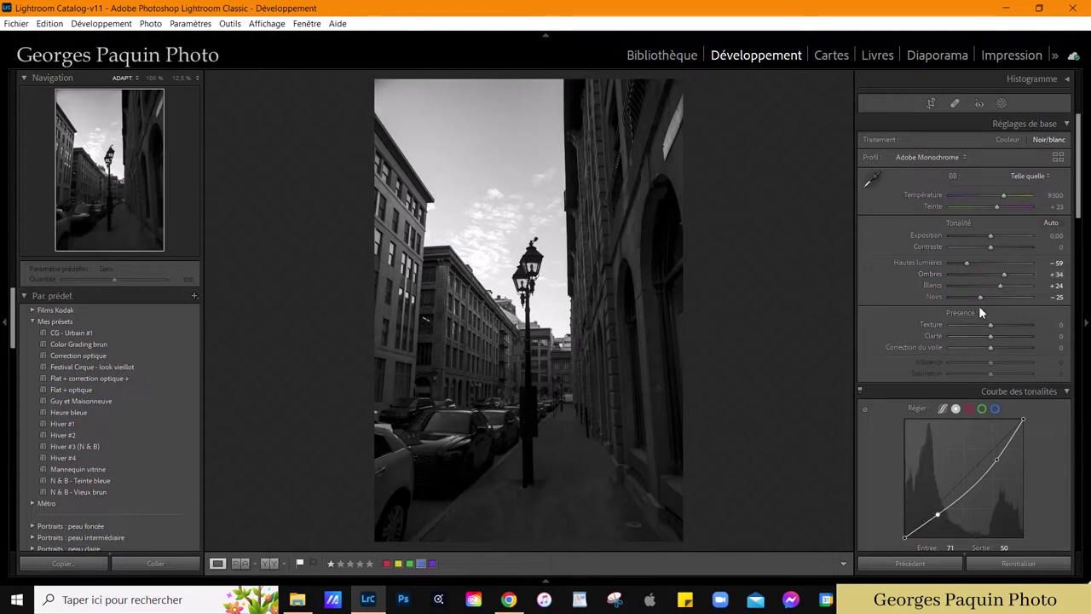
{"action": "left_click_drag", "start_coordinate": [981, 300], "coordinate": [977, 301]}
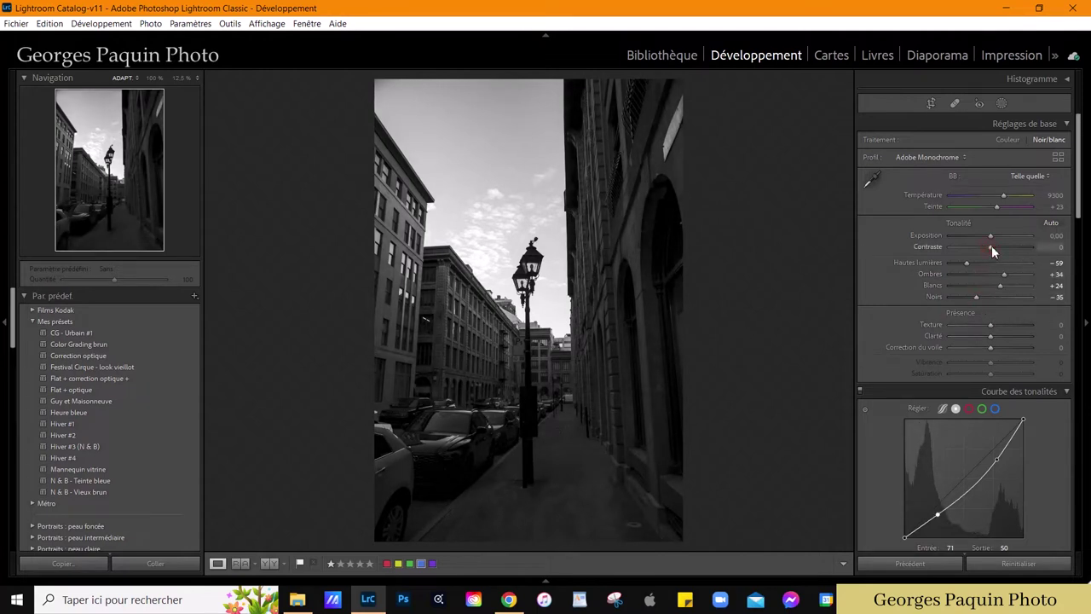
{"action": "left_click_drag", "start_coordinate": [993, 247], "coordinate": [991, 248]}
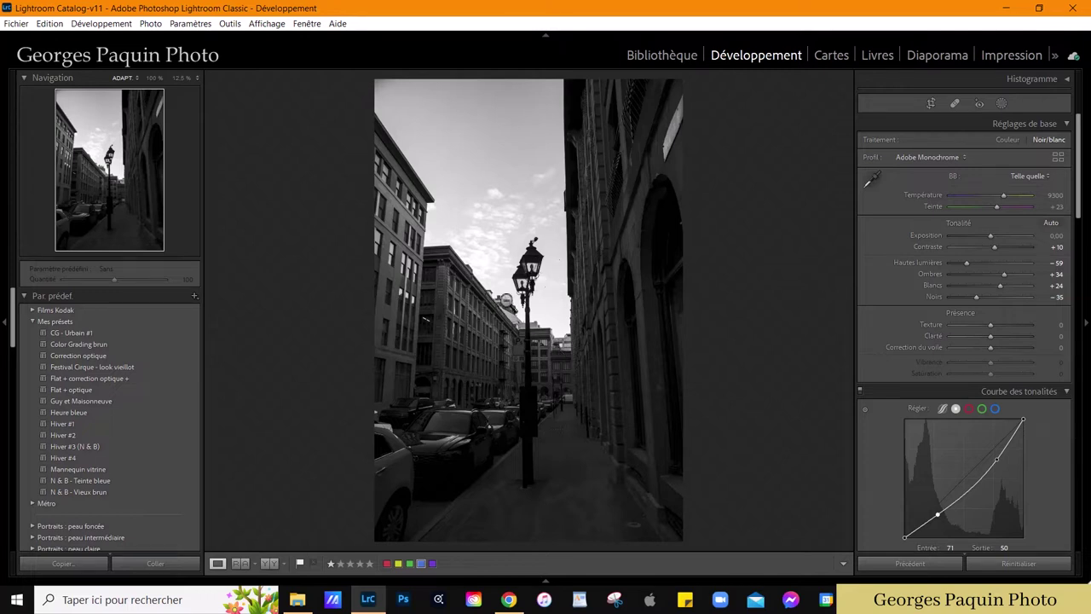
{"action": "key", "text": "period"}
{"action": "left_click", "coordinate": [989, 236]}
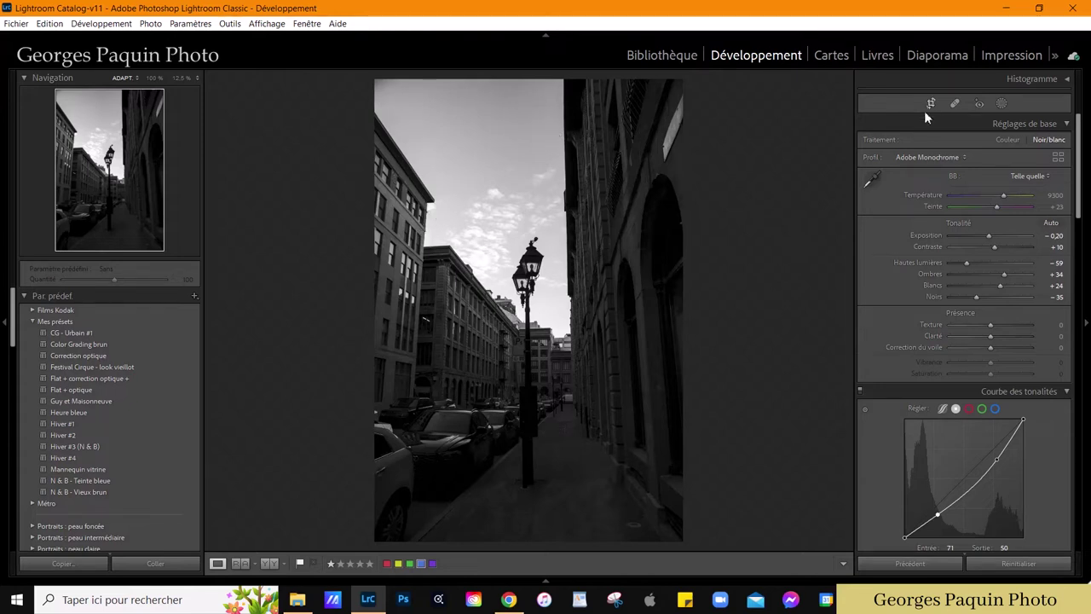
- Draw a radial gradient mask and tilt it over the sky above the lamppost
{"action": "left_click", "coordinate": [1002, 104]}
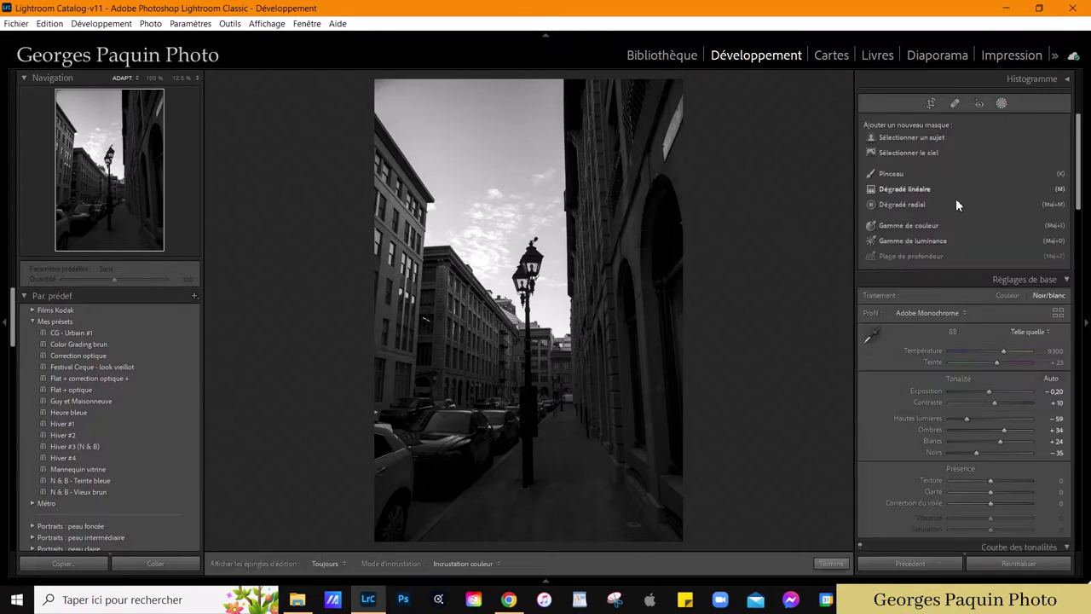
{"action": "left_click", "coordinate": [914, 204]}
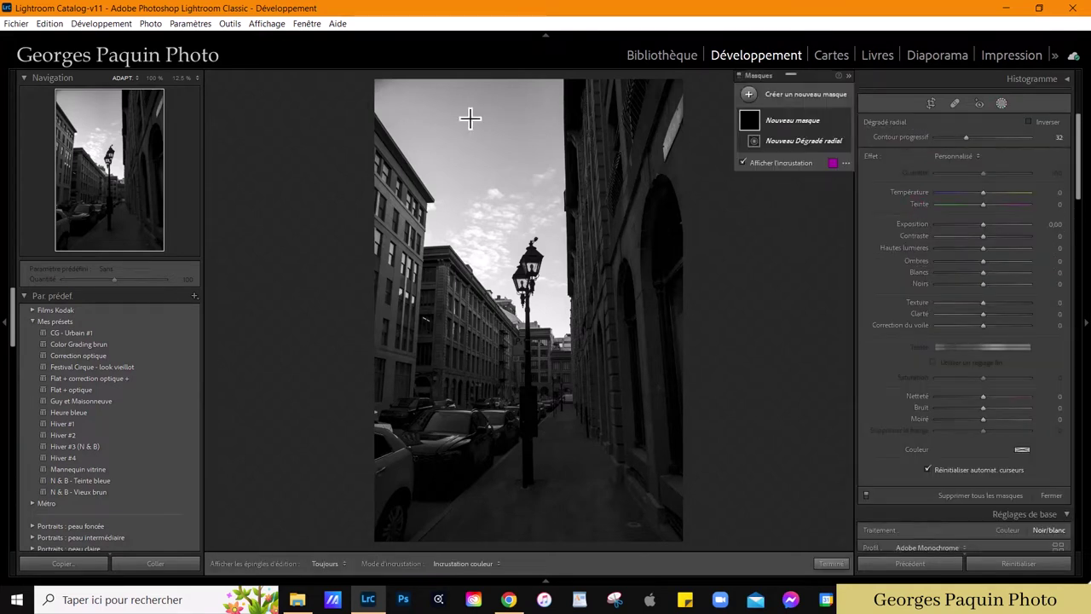
{"action": "left_click_drag", "start_coordinate": [384, 85], "coordinate": [535, 298]}
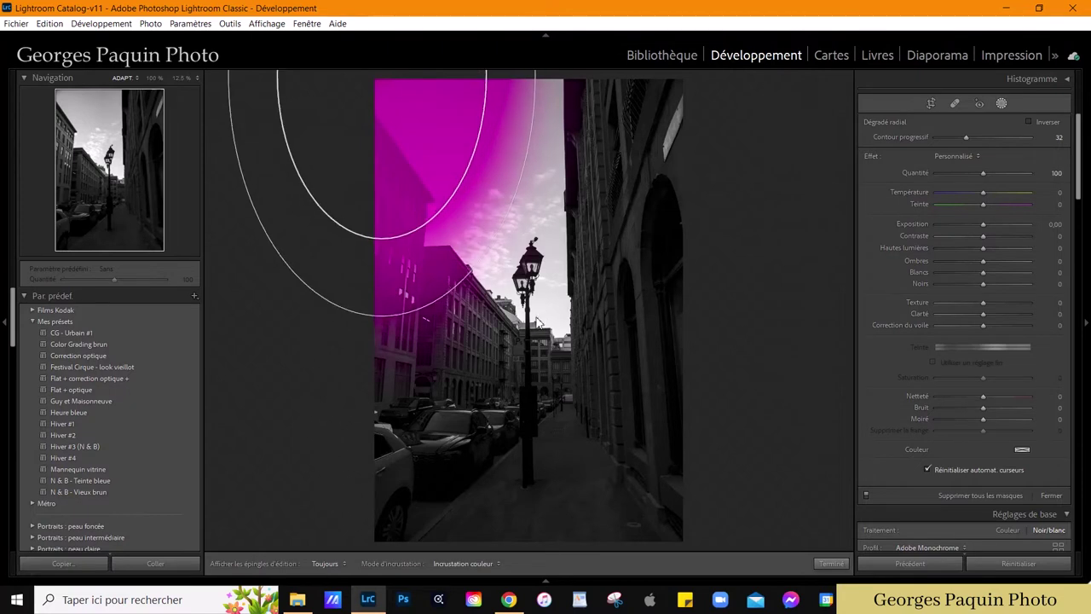
{"action": "left_click_drag", "start_coordinate": [390, 80], "coordinate": [445, 149]}
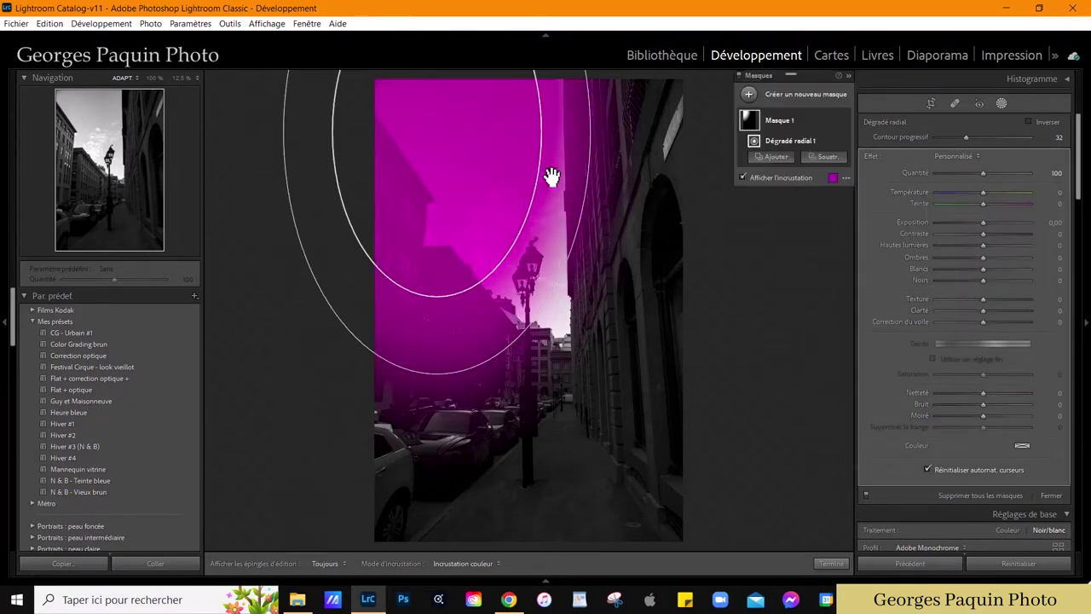
{"action": "left_click_drag", "start_coordinate": [440, 390], "coordinate": [526, 368]}
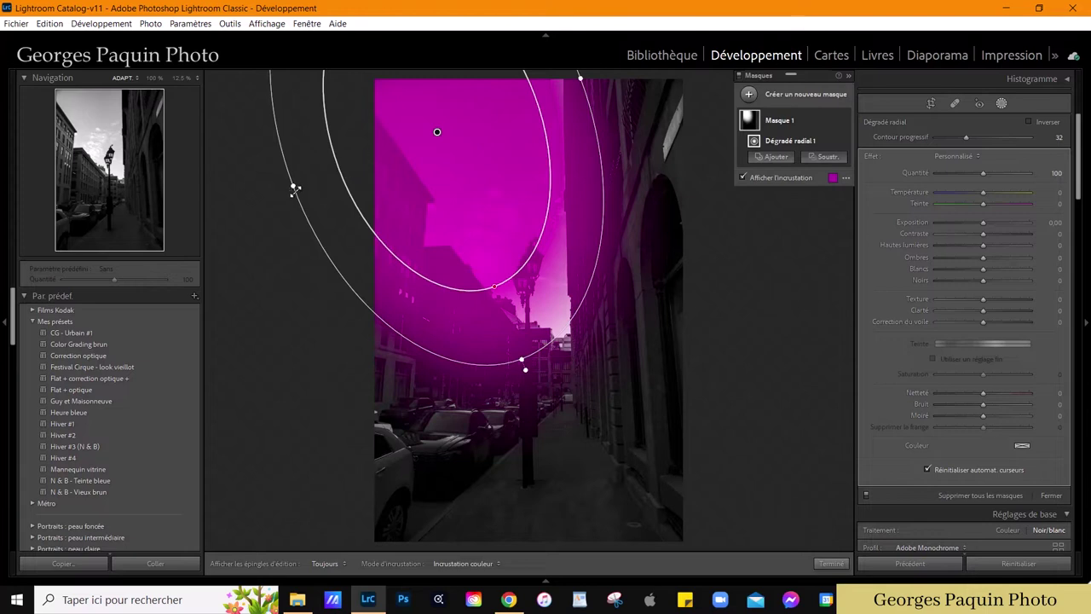
{"action": "left_click_drag", "start_coordinate": [294, 189], "coordinate": [336, 186]}
{"action": "left_click_drag", "start_coordinate": [438, 139], "coordinate": [483, 164]}
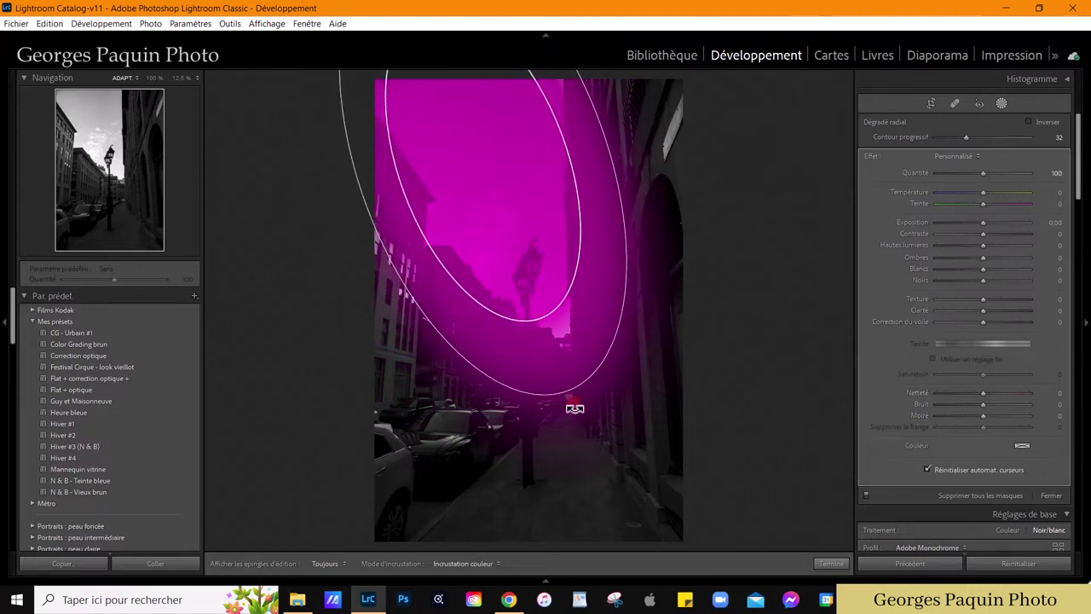
- Refine the ellipse's tilt and size, feather it to 46, and hide the overlay
{"action": "left_click_drag", "start_coordinate": [578, 404], "coordinate": [555, 428]}
{"action": "left_click_drag", "start_coordinate": [484, 176], "coordinate": [487, 173]}
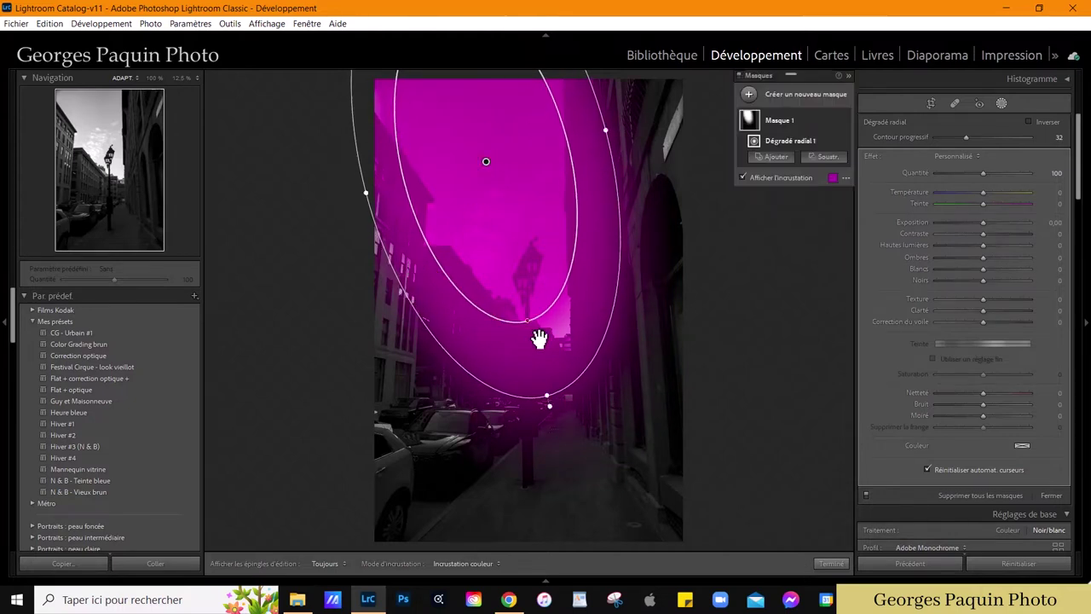
{"action": "left_click_drag", "start_coordinate": [526, 319], "coordinate": [520, 292]}
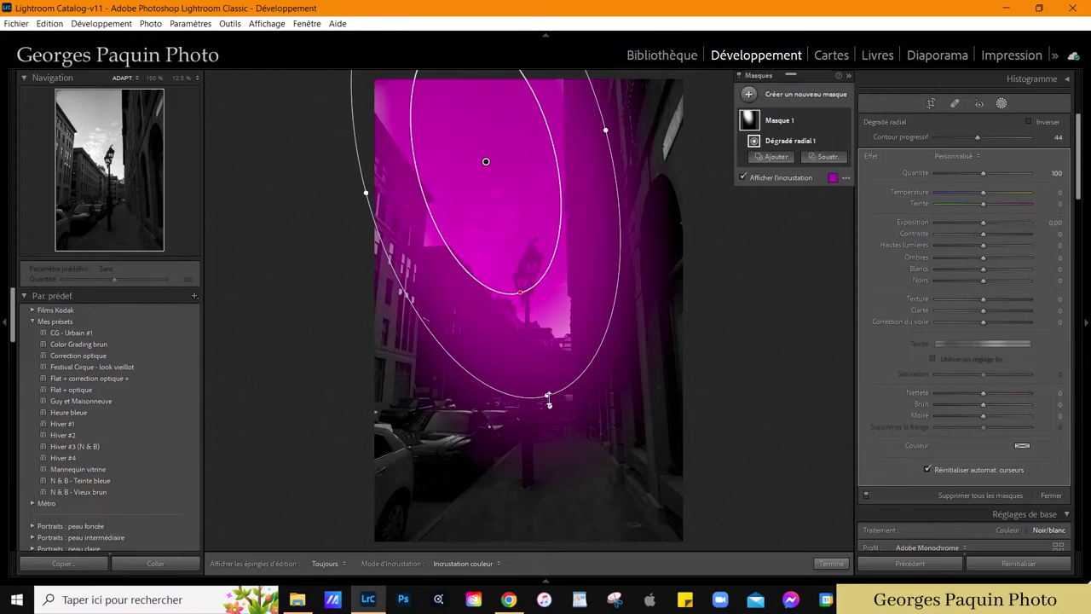
{"action": "left_click_drag", "start_coordinate": [549, 402], "coordinate": [547, 399]}
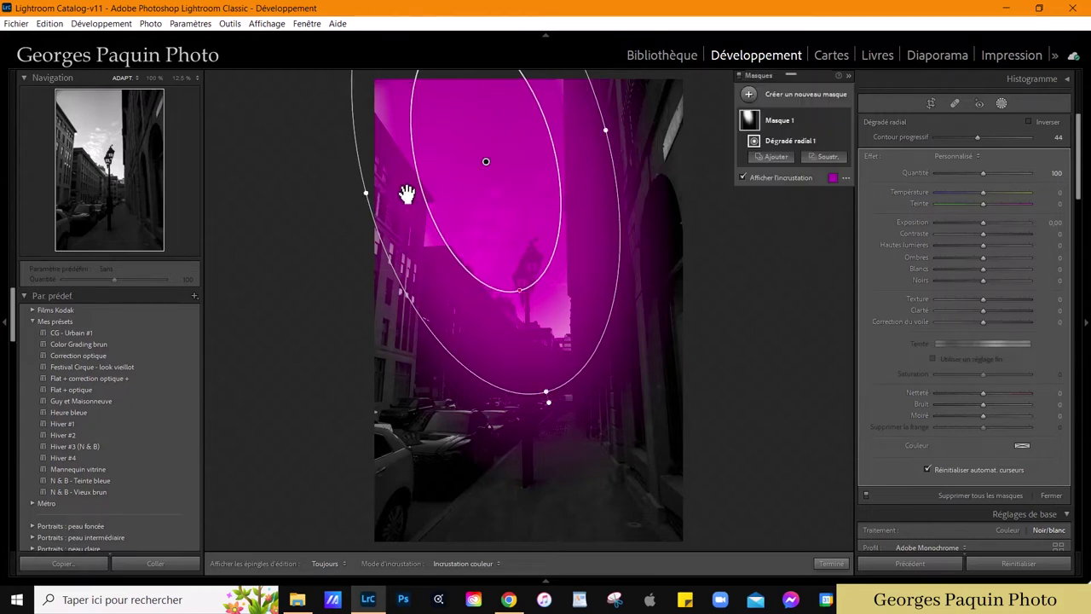
{"action": "left_click_drag", "start_coordinate": [366, 194], "coordinate": [374, 196]}
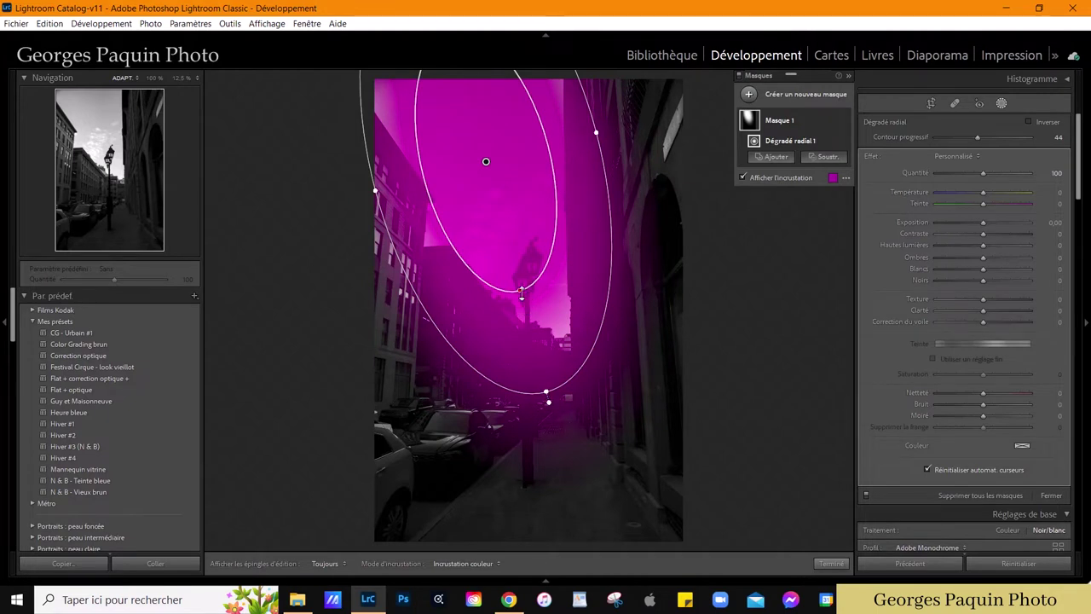
{"action": "left_click_drag", "start_coordinate": [519, 290], "coordinate": [519, 285]}
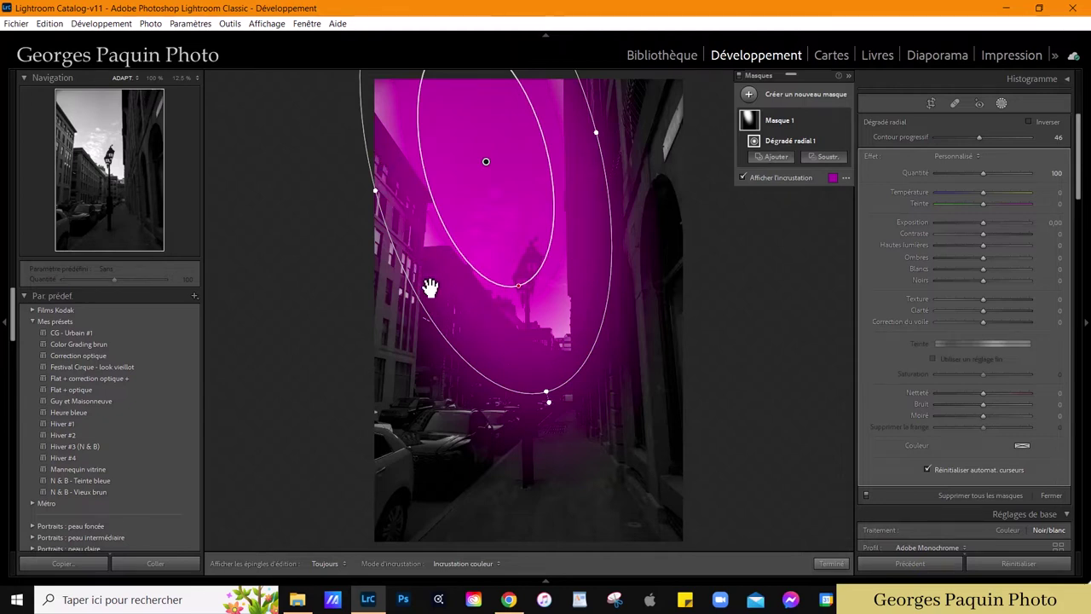
{"action": "left_click", "coordinate": [754, 177]}
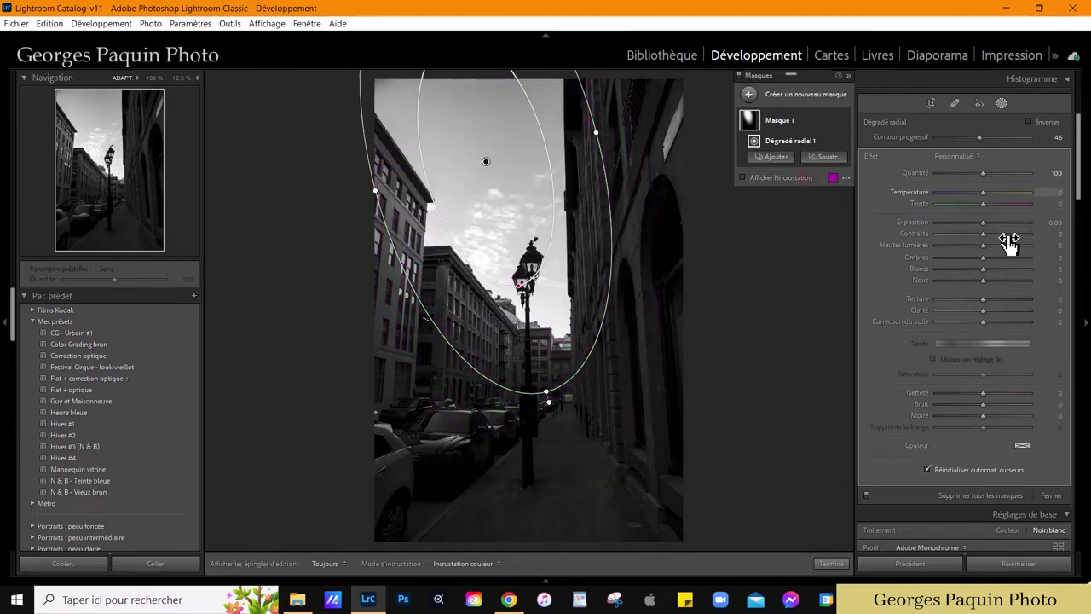
- Give Mask 1 Exposure 0.80, Whites +32, Dehaze −4 and Highlights −24
{"action": "left_click_drag", "start_coordinate": [985, 226], "coordinate": [989, 229]}
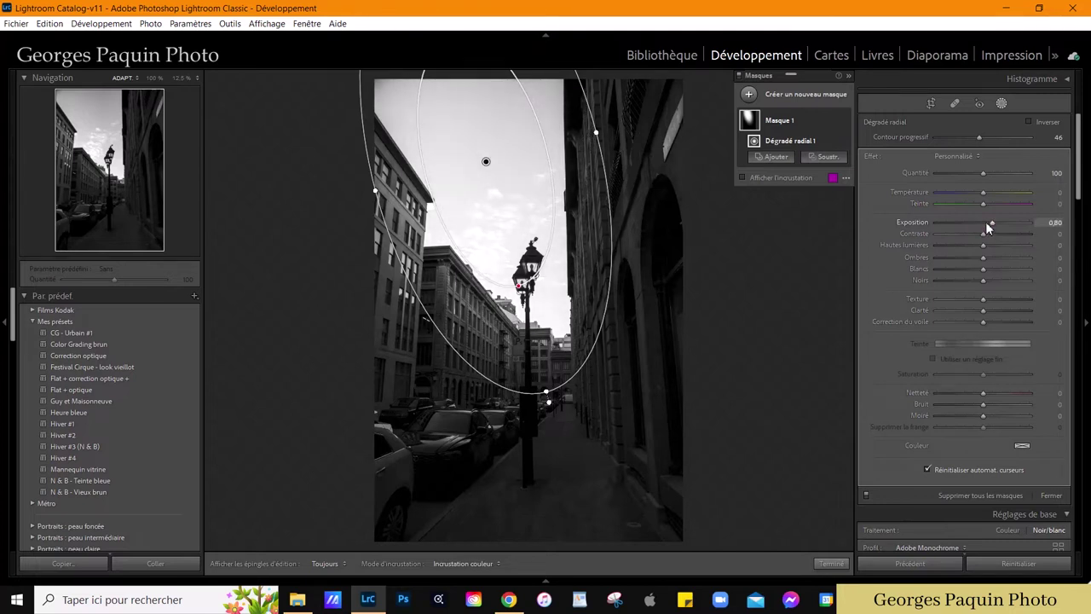
{"action": "left_click_drag", "start_coordinate": [984, 270], "coordinate": [997, 270]}
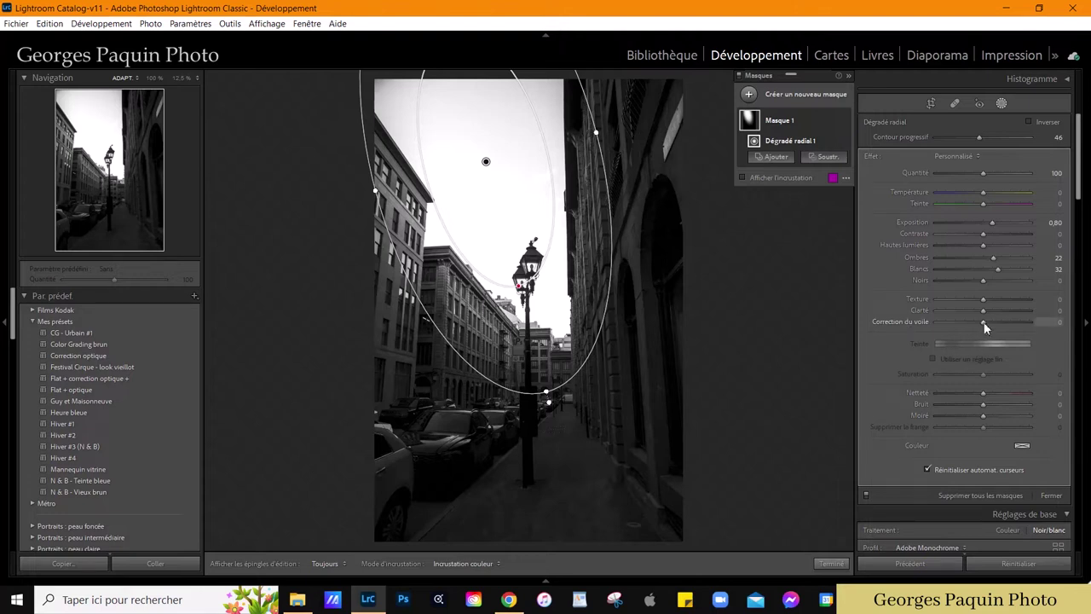
{"action": "left_click_drag", "start_coordinate": [984, 324], "coordinate": [978, 331]}
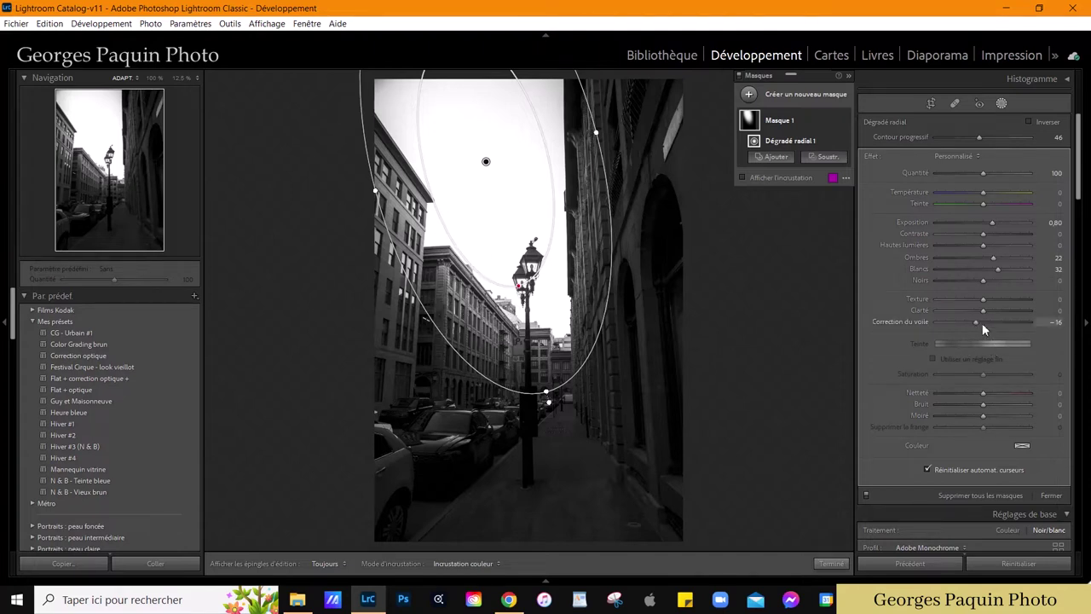
{"action": "left_click", "coordinate": [977, 322]}
{"action": "left_click_drag", "start_coordinate": [977, 322], "coordinate": [981, 322]}
{"action": "left_click", "coordinate": [981, 322]}
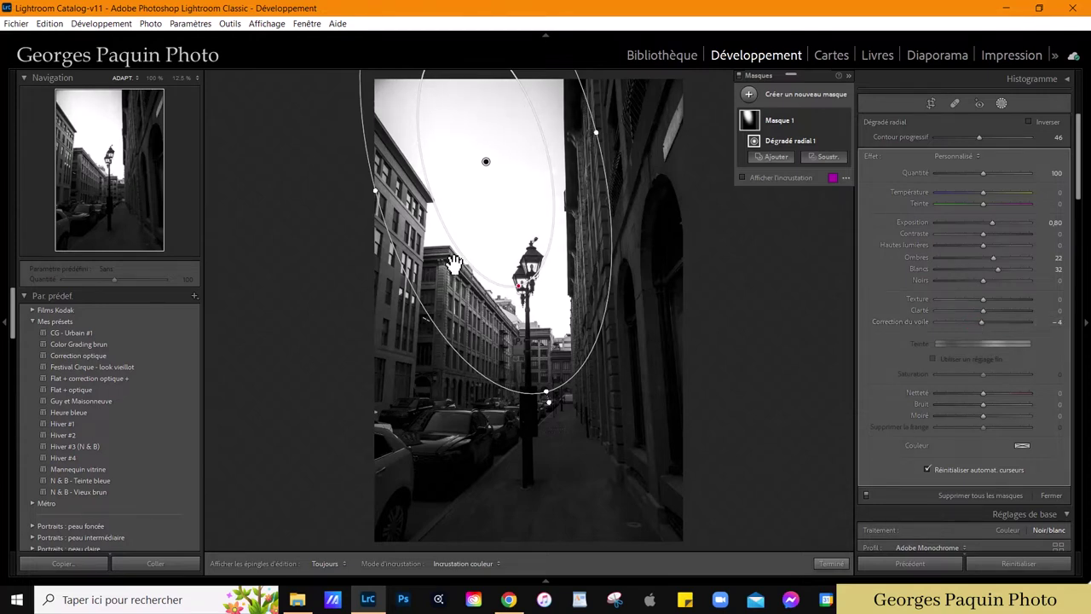
{"action": "left_click_drag", "start_coordinate": [984, 246], "coordinate": [973, 259]}
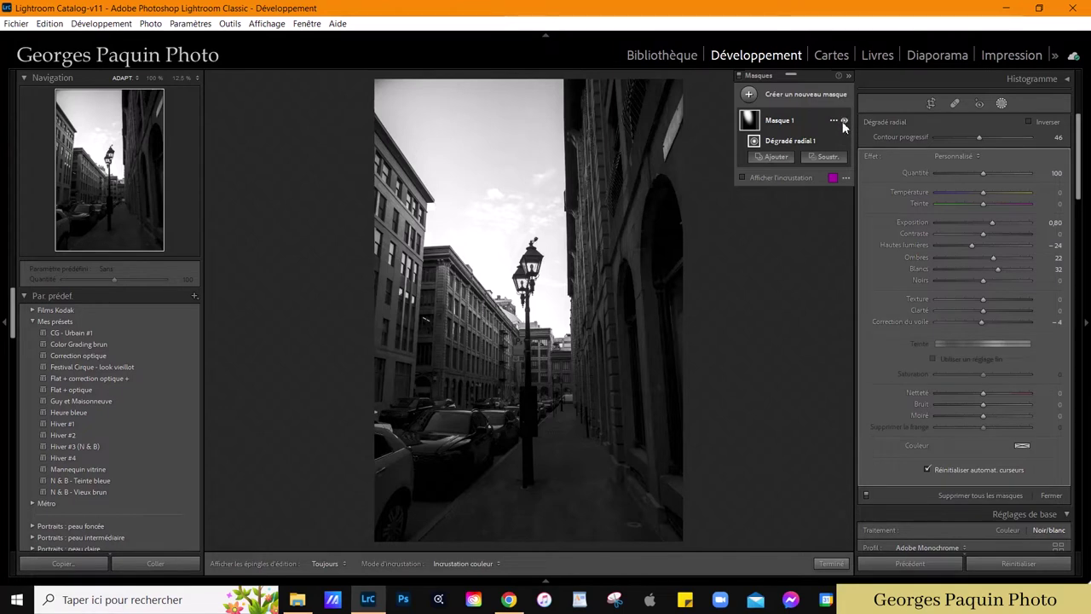
- Toggle Mask 1's effect off and on to compare, then close masking
{"action": "left_click", "coordinate": [843, 120]}
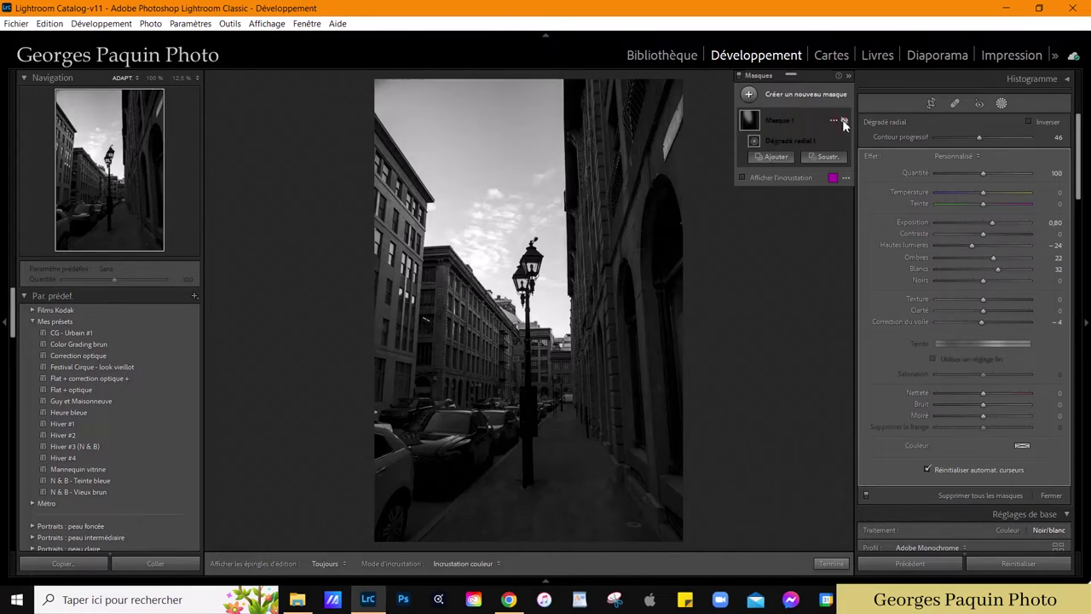
{"action": "left_click", "coordinate": [843, 120]}
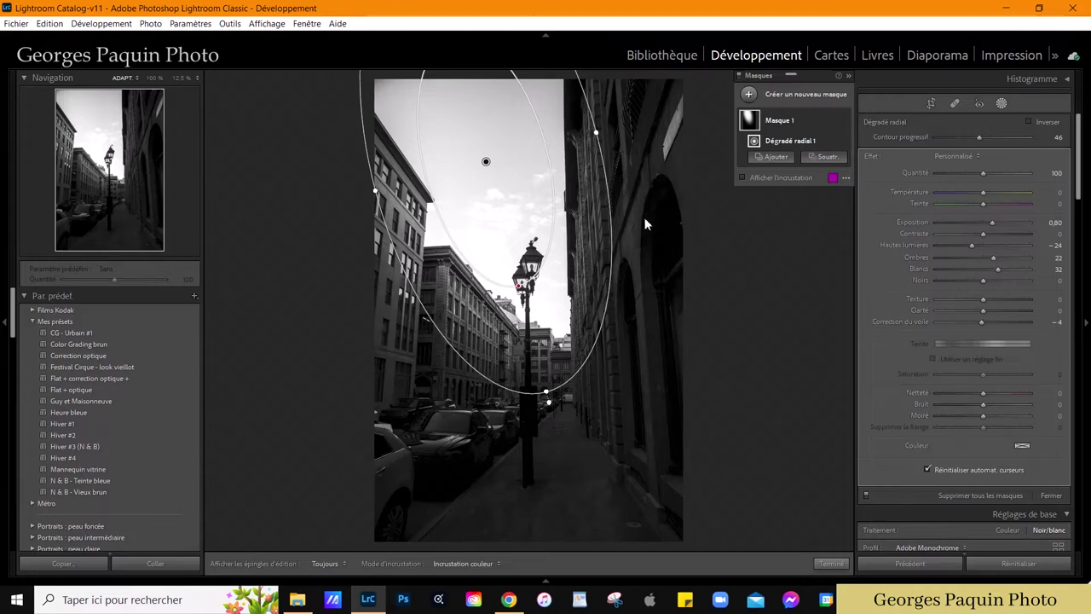
{"action": "left_click", "coordinate": [831, 564]}
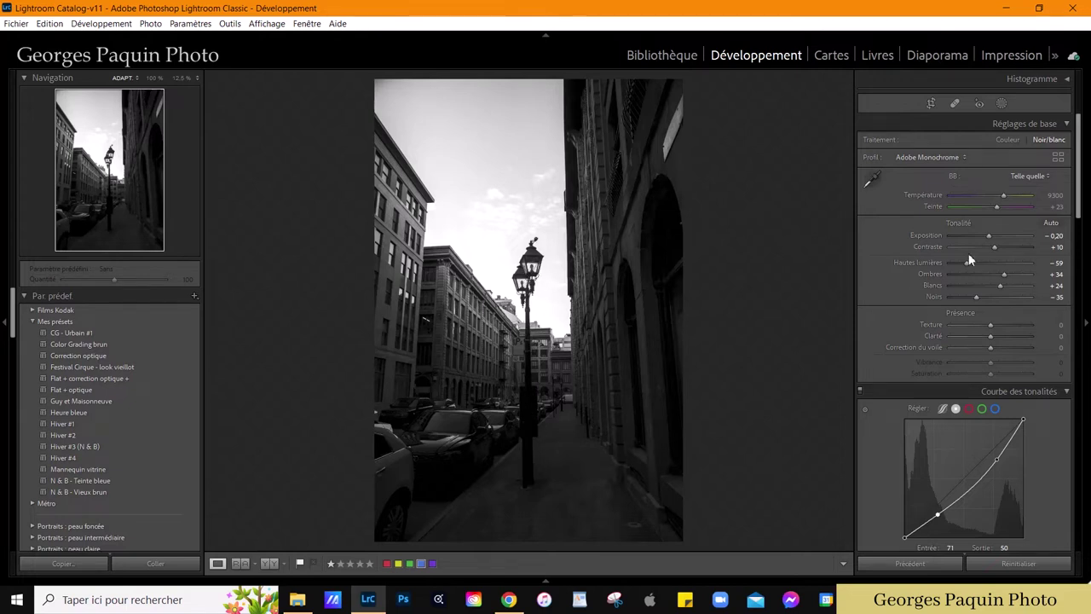
- Rotate the photo +0.6 and constrain the crop to remove blank edges
{"action": "scroll", "coordinate": [898, 298], "scroll_direction": "down", "scroll_amount": 10}
{"action": "scroll", "coordinate": [898, 297], "scroll_direction": "down", "scroll_amount": 5}
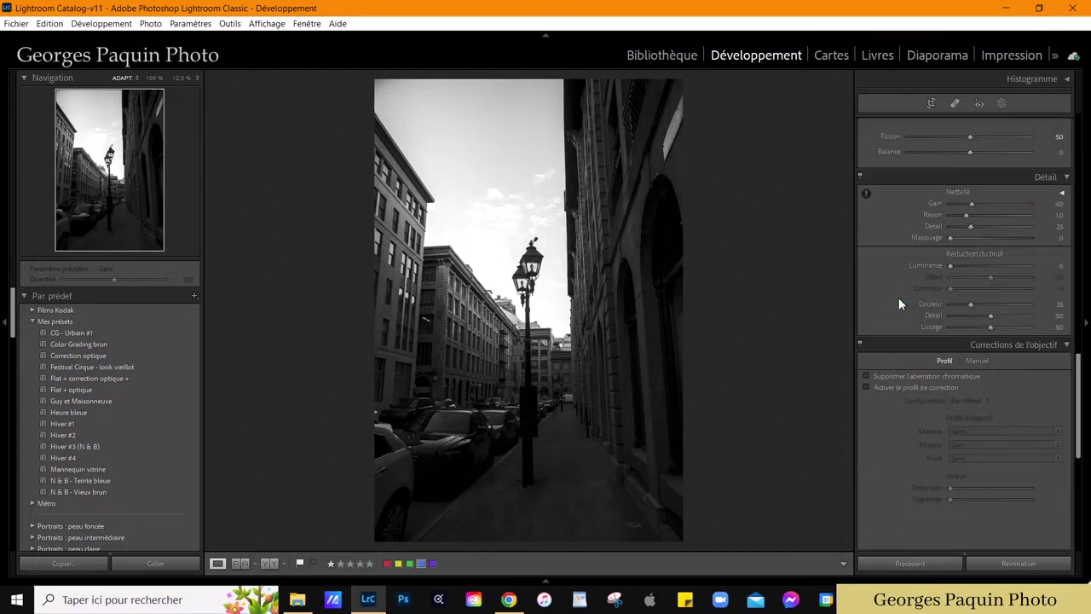
{"action": "scroll", "coordinate": [898, 297], "scroll_direction": "down", "scroll_amount": 5}
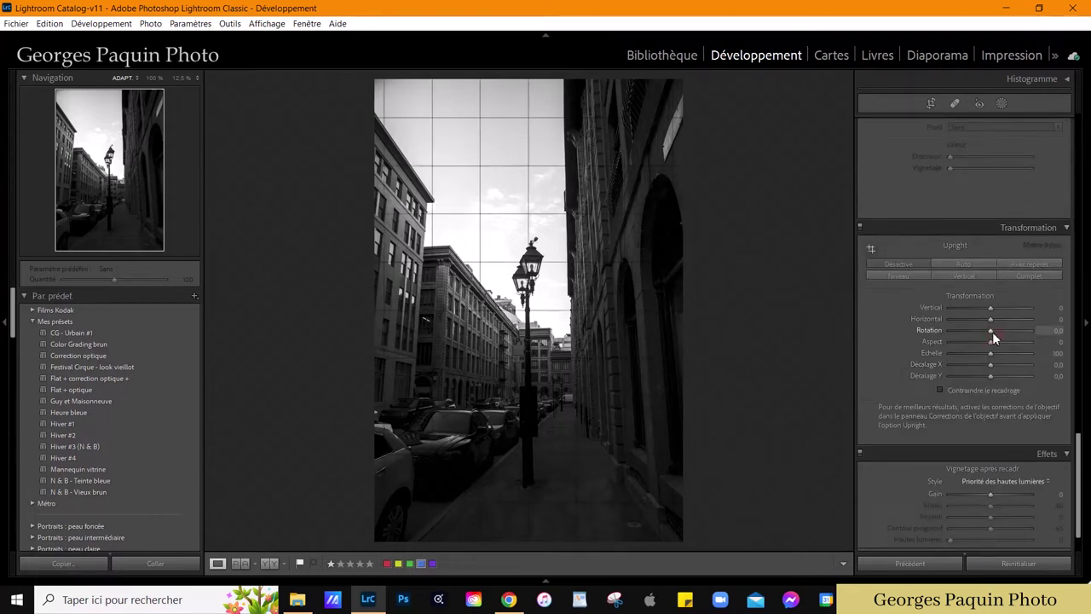
{"action": "left_click_drag", "start_coordinate": [992, 332], "coordinate": [993, 332]}
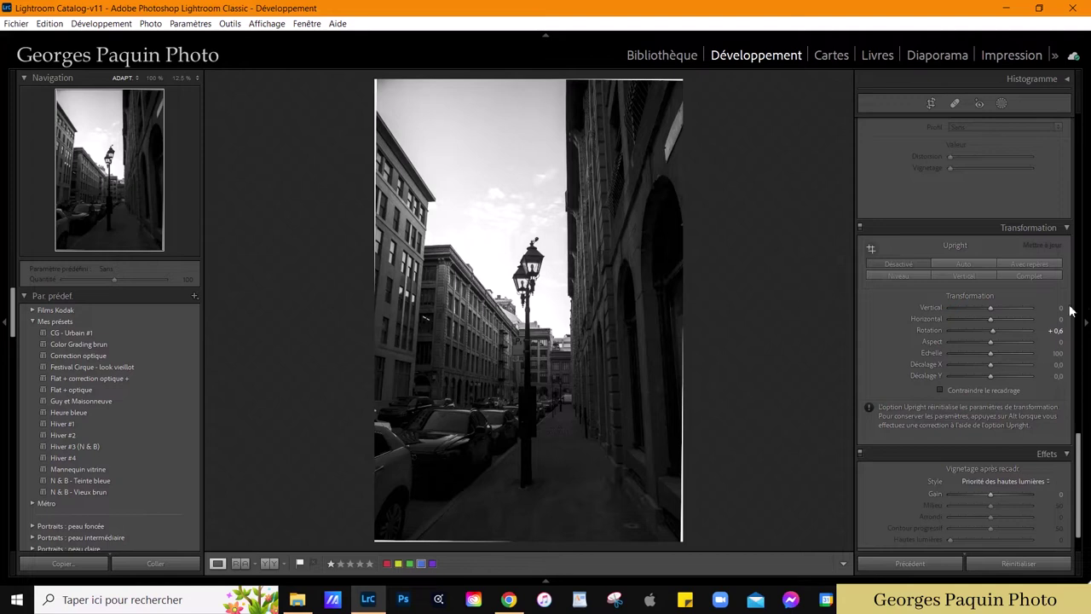
{"action": "left_click", "coordinate": [989, 392]}
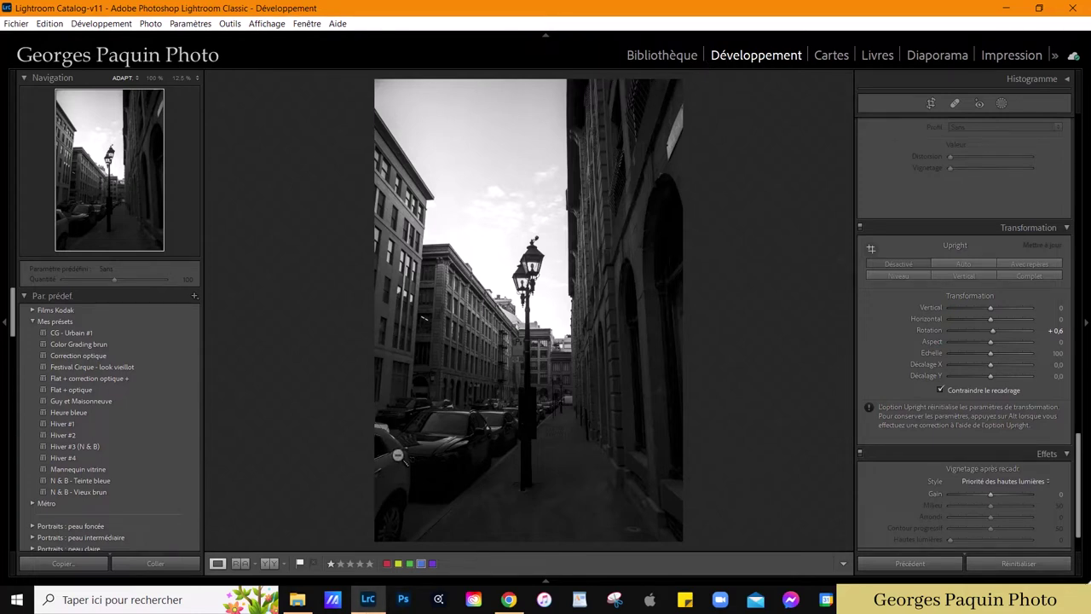
- Set Vertical perspective to −11 and fine-tune Rotation to +0.8
{"action": "left_click_drag", "start_coordinate": [990, 309], "coordinate": [991, 312]}
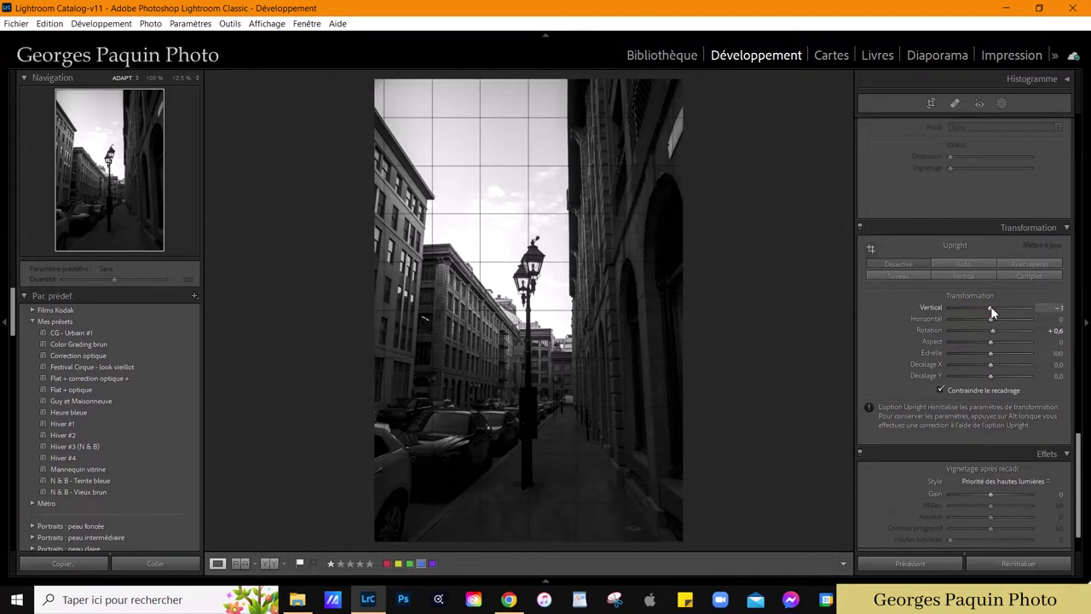
{"action": "key", "text": "shift+Down"}
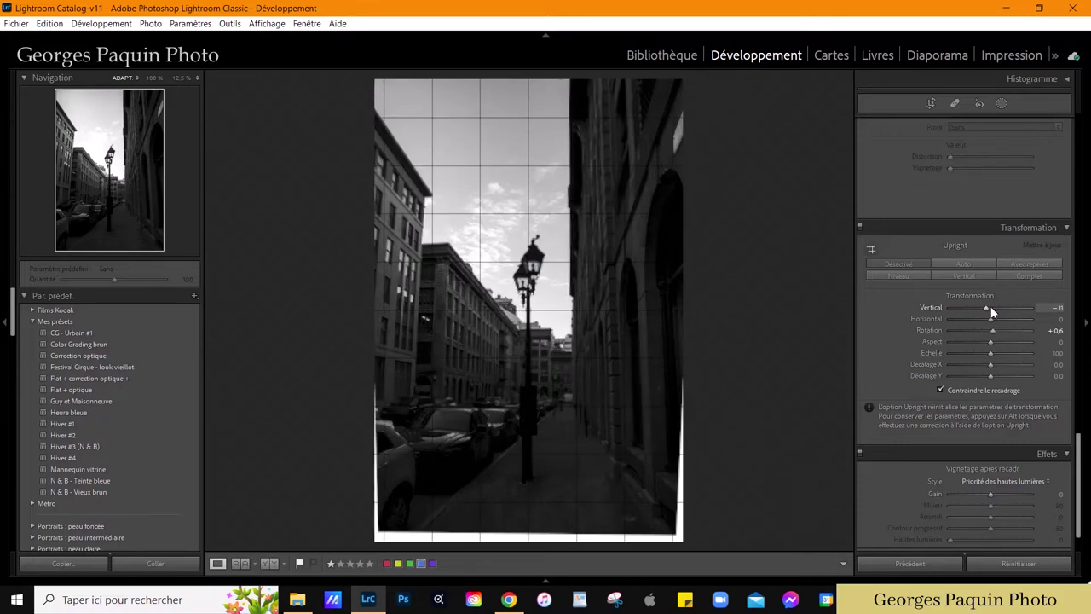
{"action": "left_click", "coordinate": [993, 331]}
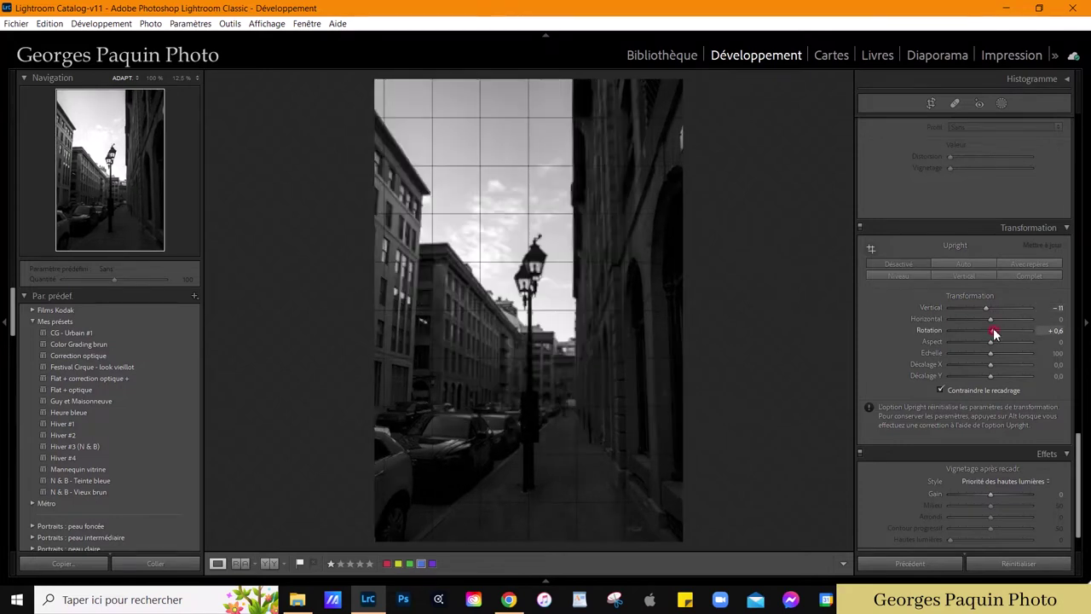
{"action": "key", "text": "Up"}
{"action": "key", "text": "Up"}
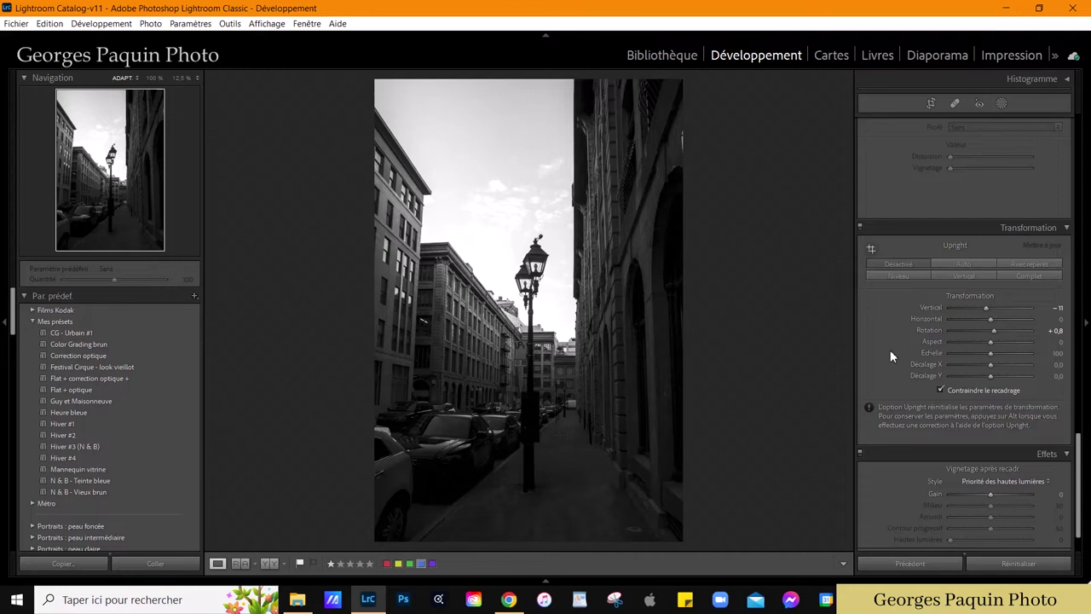
{"action": "key", "text": "i"}
{"action": "key", "text": "i"}
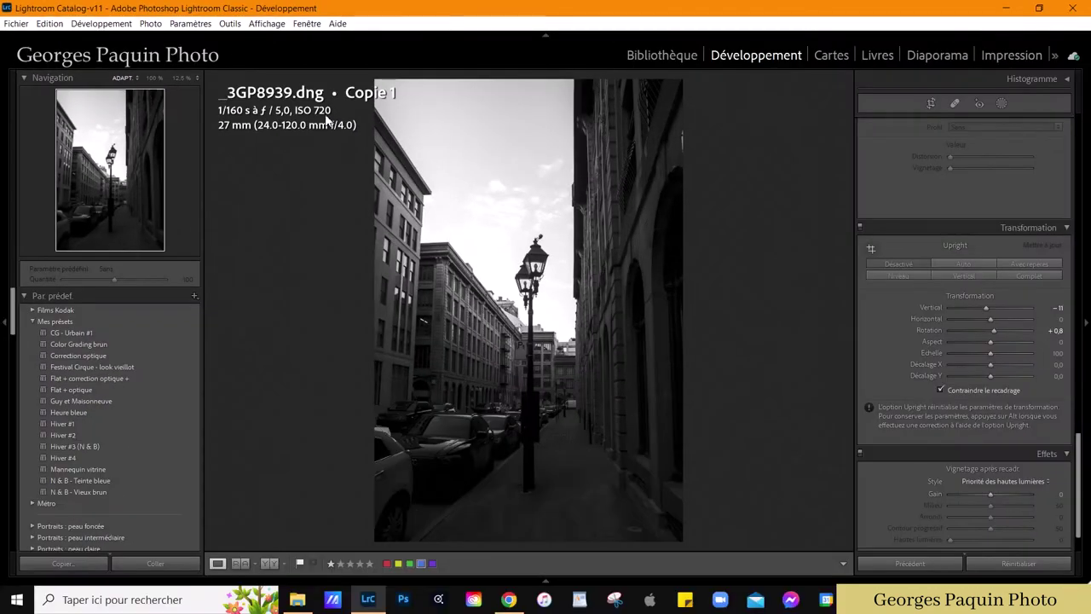
{"action": "key", "text": "i"}
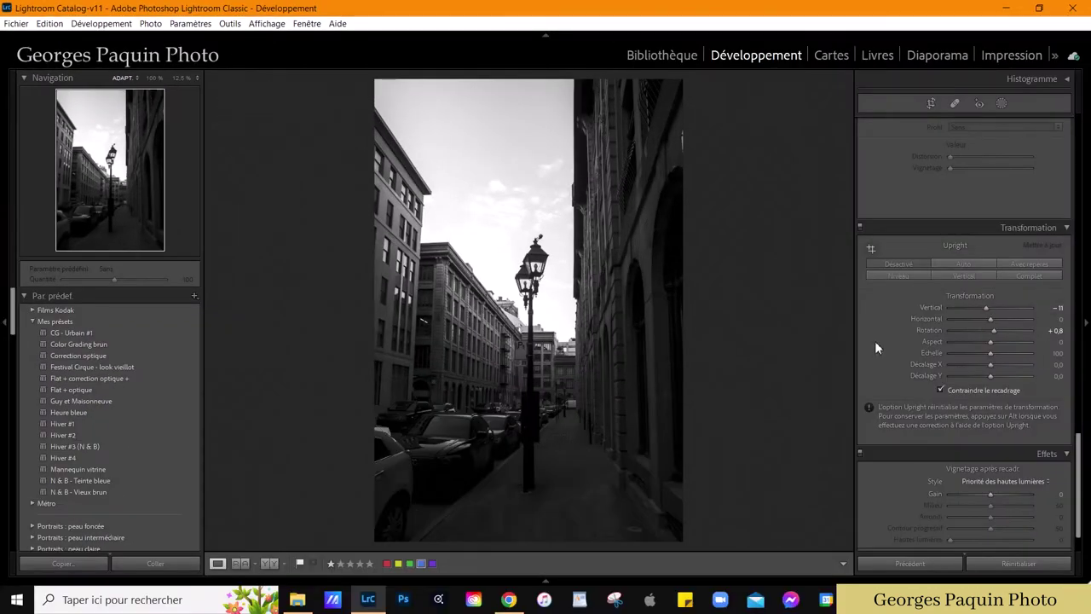
{"action": "scroll", "coordinate": [875, 339], "scroll_direction": "up", "scroll_amount": 5}
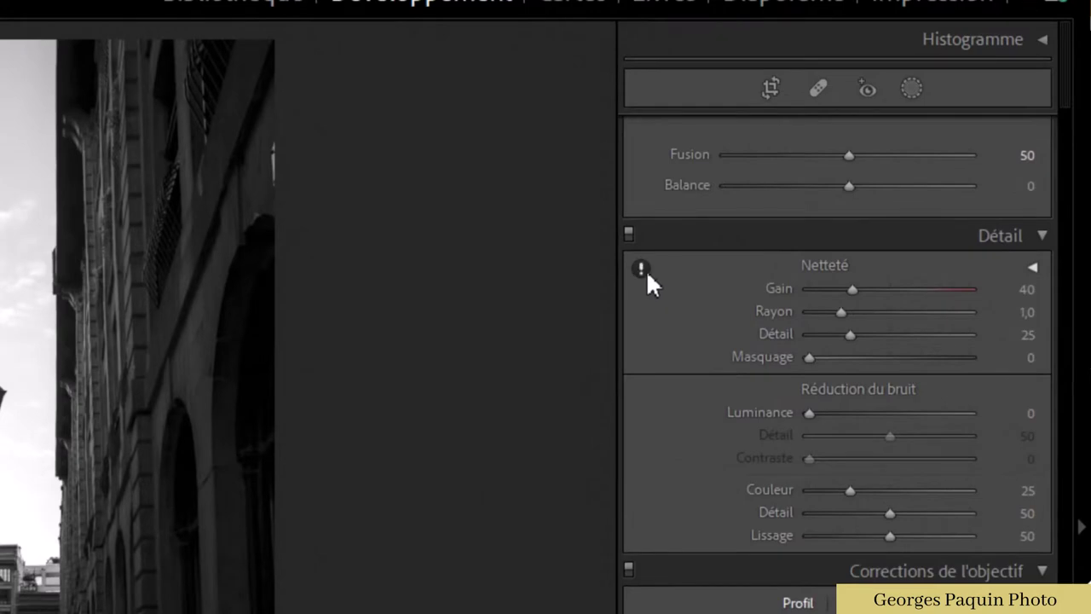
- Zoom to 200% on the wall and set luminance noise reduction 17, Detail 68, Contrast 19
{"action": "left_click", "coordinate": [644, 269]}
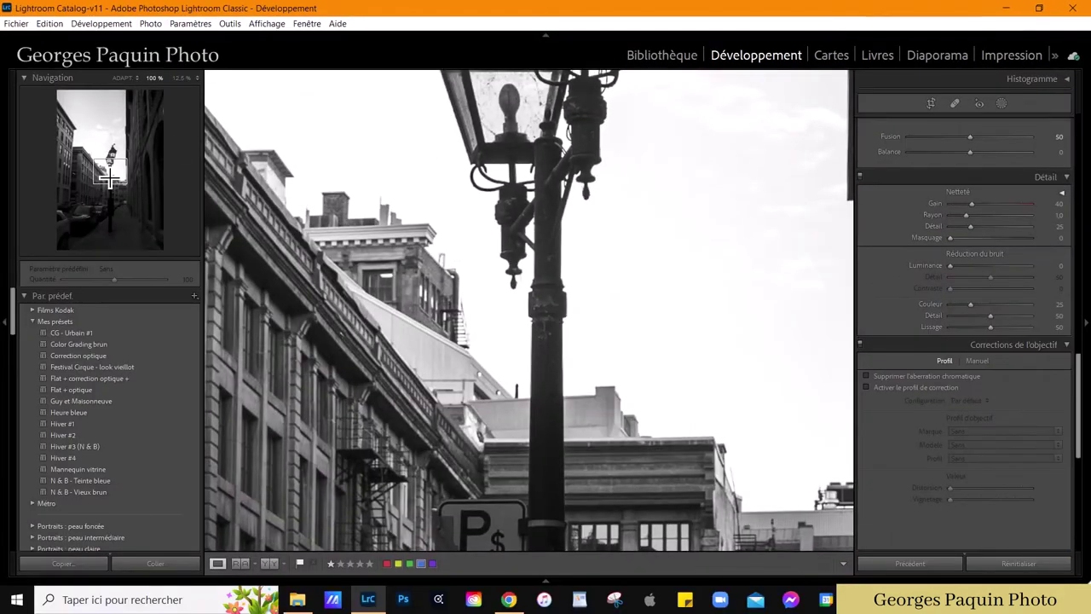
{"action": "left_click", "coordinate": [108, 184]}
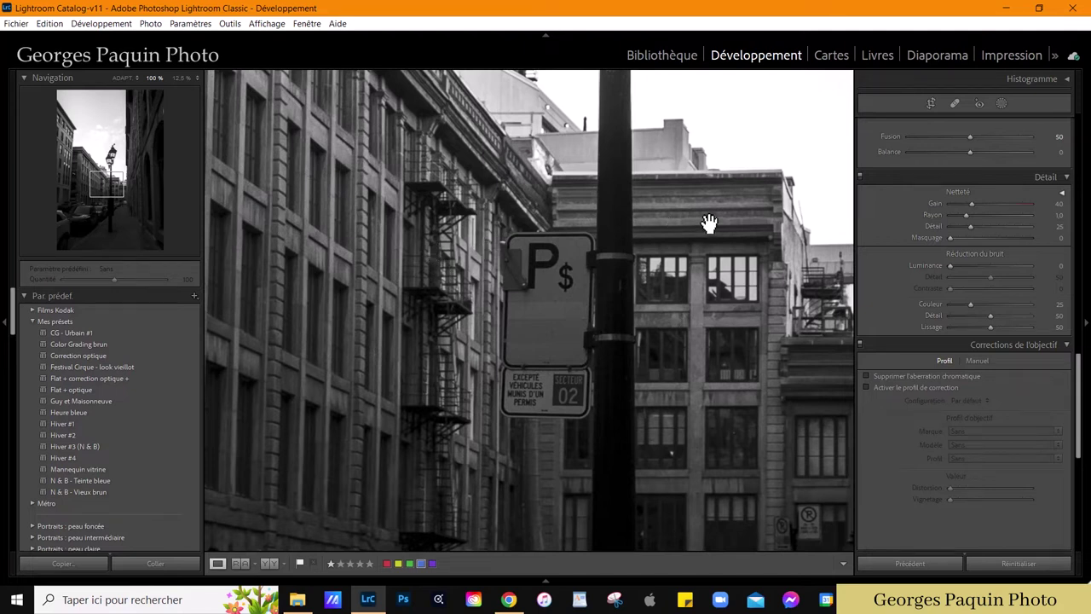
{"action": "left_click_drag", "start_coordinate": [750, 383], "coordinate": [365, 168]}
{"action": "left_click_drag", "start_coordinate": [676, 241], "coordinate": [490, 399]}
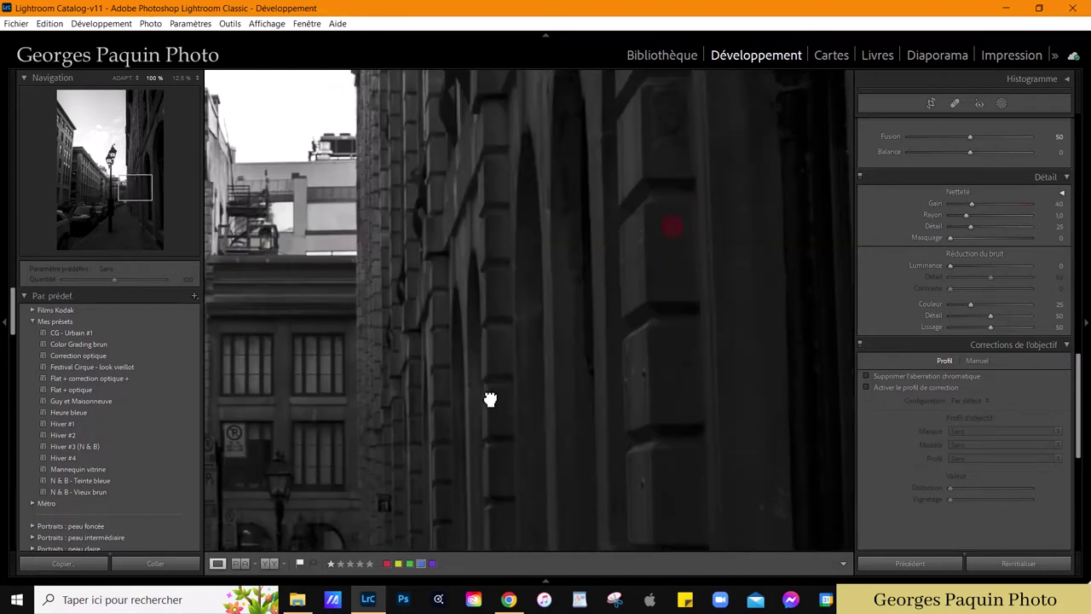
{"action": "left_click_drag", "start_coordinate": [611, 156], "coordinate": [574, 298]}
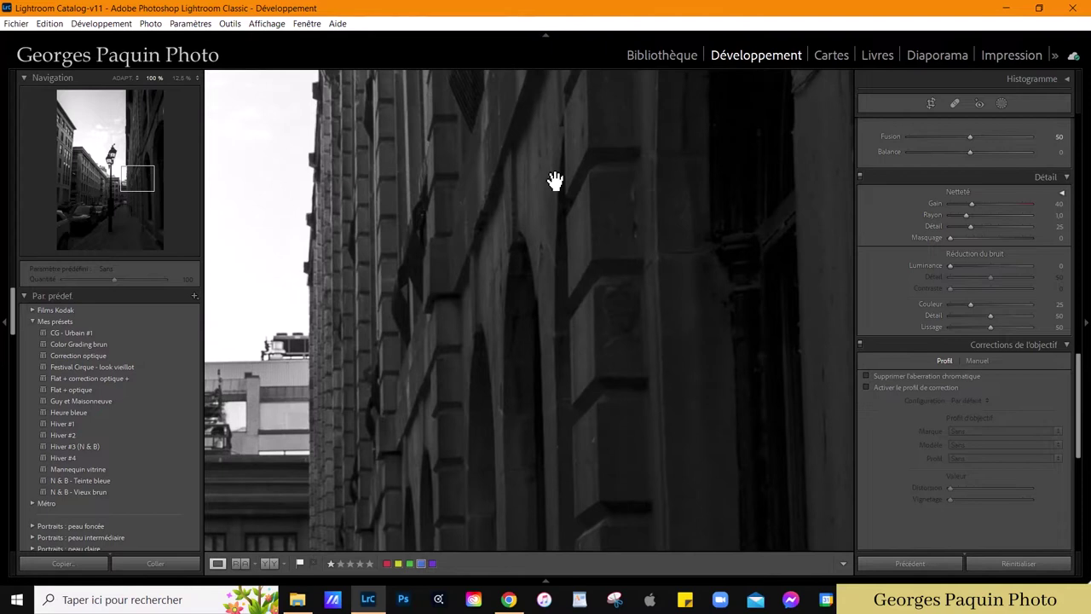
{"action": "left_click", "coordinate": [555, 181]}
{"action": "left_click_drag", "start_coordinate": [555, 178], "coordinate": [524, 422]}
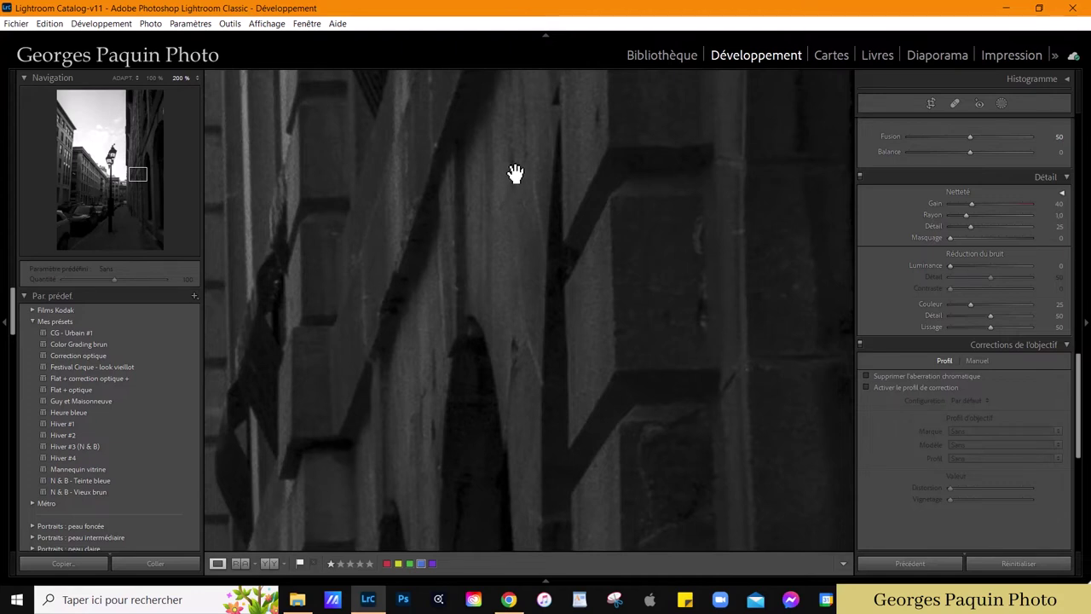
{"action": "left_click_drag", "start_coordinate": [950, 266], "coordinate": [954, 267]}
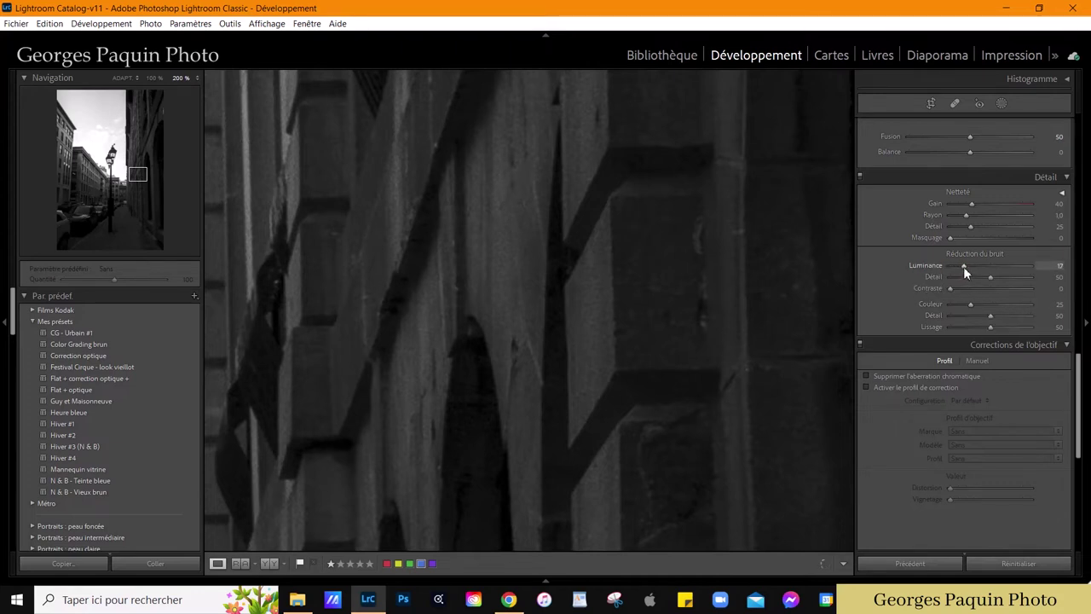
{"action": "left_click_drag", "start_coordinate": [950, 290], "coordinate": [1006, 280]}
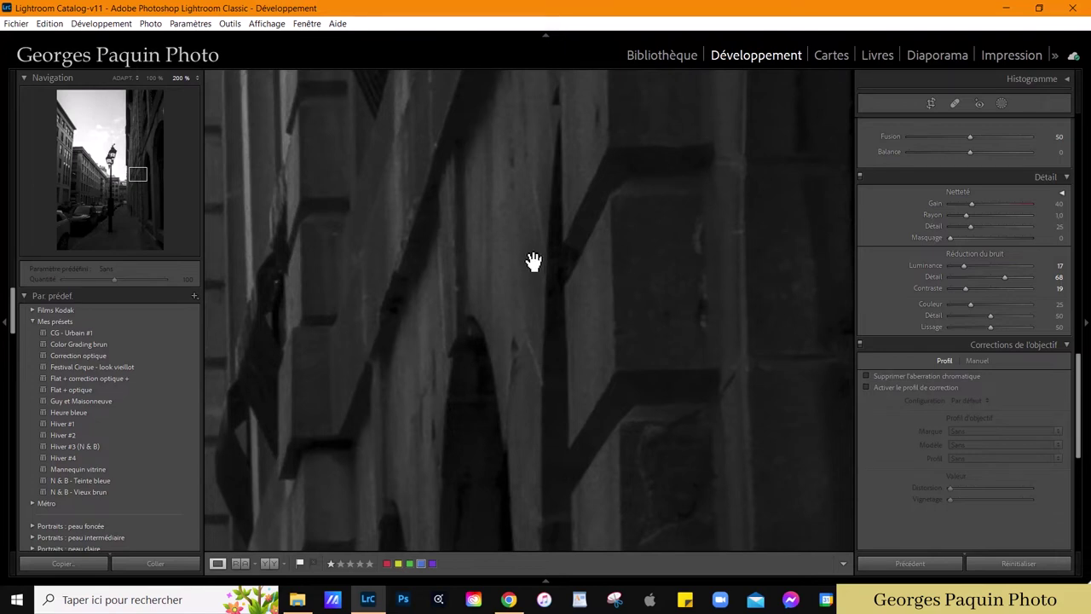
- Set sharpening Amount 73, Radius 1.8, Detail 52 and Masking 46, previewing with Alt
{"action": "left_click_drag", "start_coordinate": [503, 271], "coordinate": [591, 300]}
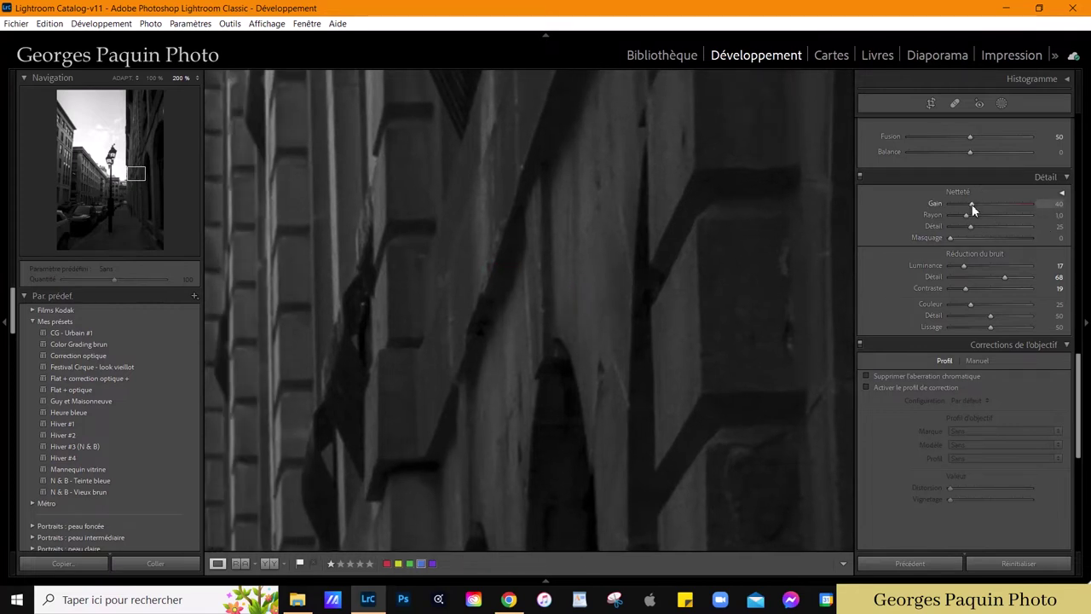
{"action": "left_click_drag", "start_coordinate": [974, 210], "coordinate": [989, 212]}
{"action": "mouse_move", "coordinate": [965, 216]}
{"action": "left_mouse_down", "text": "alt"}
{"action": "mouse_move", "coordinate": [986, 222]}
{"action": "mouse_move", "coordinate": [967, 235]}
{"action": "left_mouse_up", "text": "alt"}
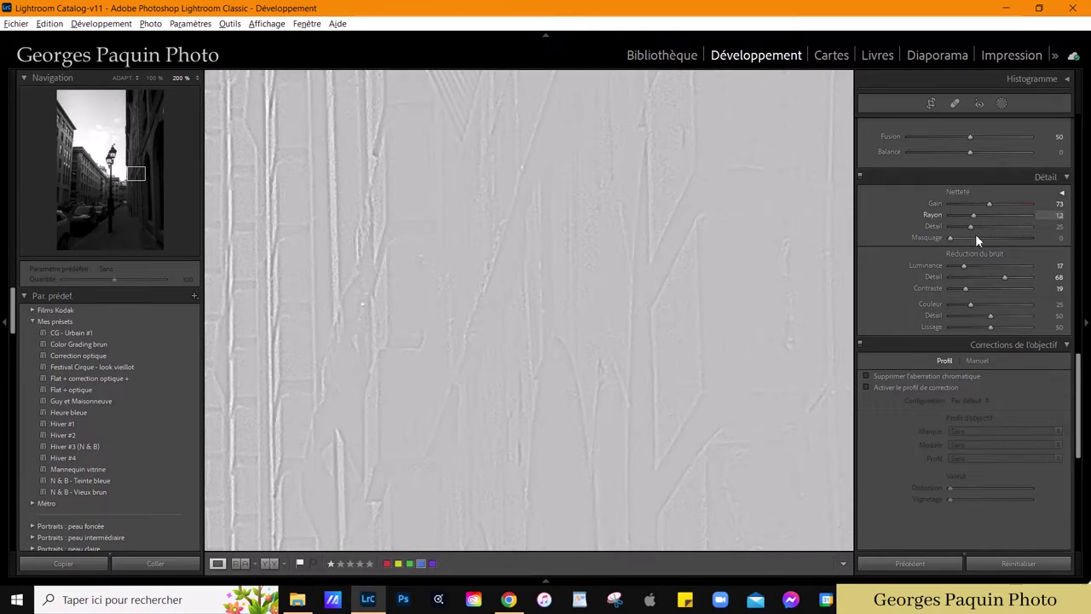
{"action": "left_click_drag", "start_coordinate": [976, 236], "coordinate": [984, 241]}
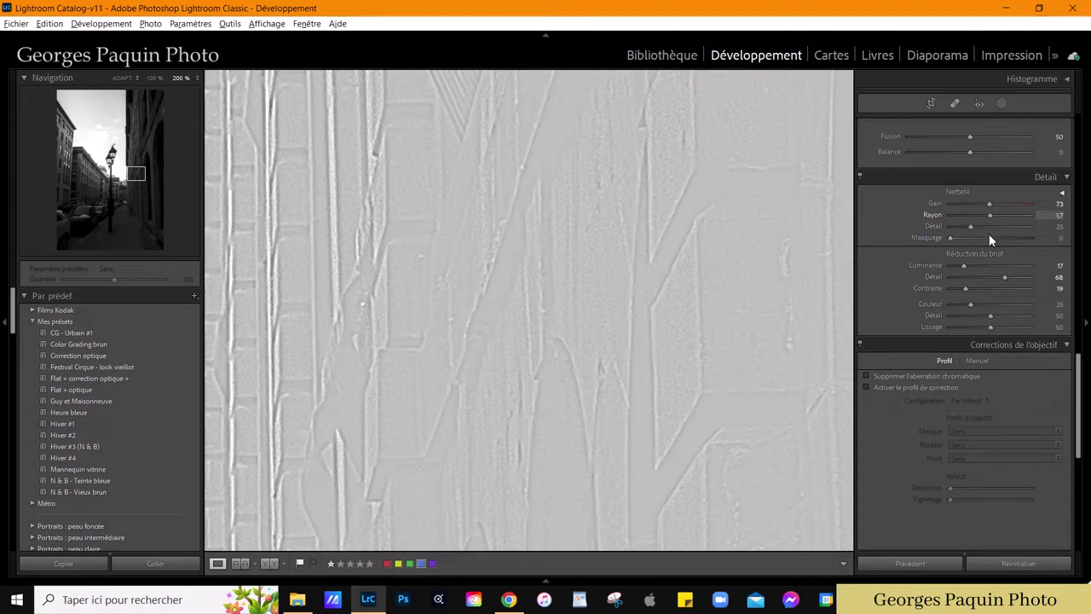
{"action": "left_click_drag", "start_coordinate": [989, 232], "coordinate": [992, 231]}
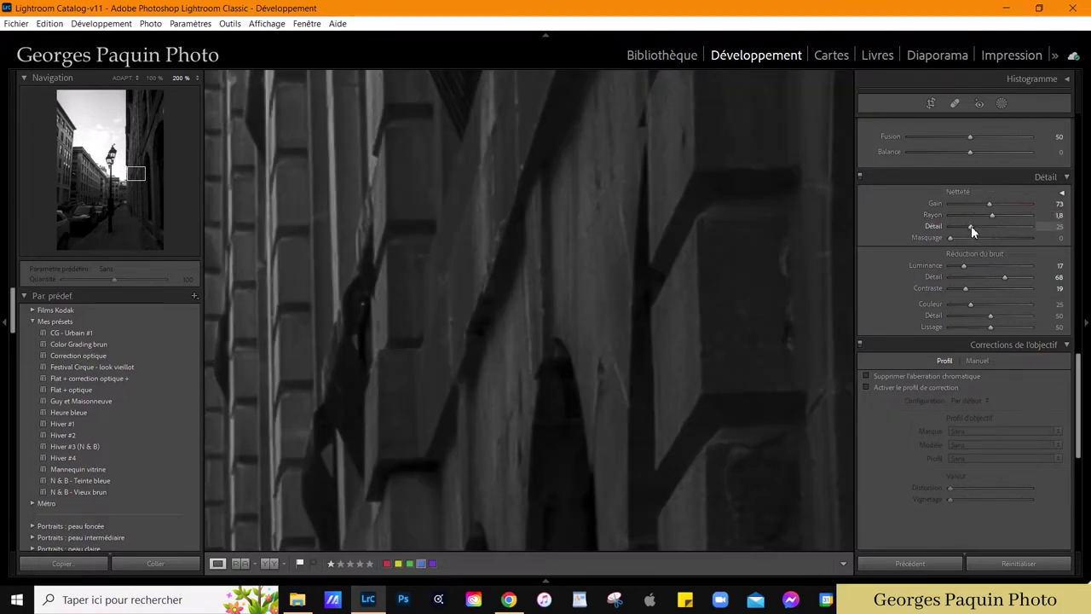
{"action": "left_click", "coordinate": [971, 227], "text": "alt"}
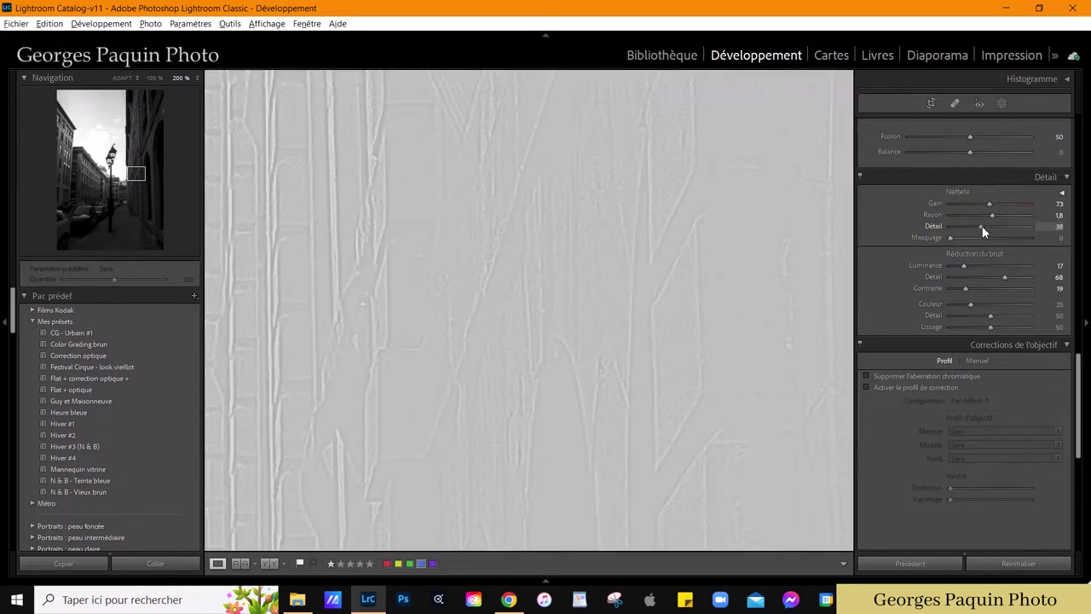
{"action": "left_click_drag", "start_coordinate": [972, 225], "coordinate": [990, 226]}
{"action": "left_click_drag", "start_coordinate": [990, 226], "coordinate": [992, 224]}
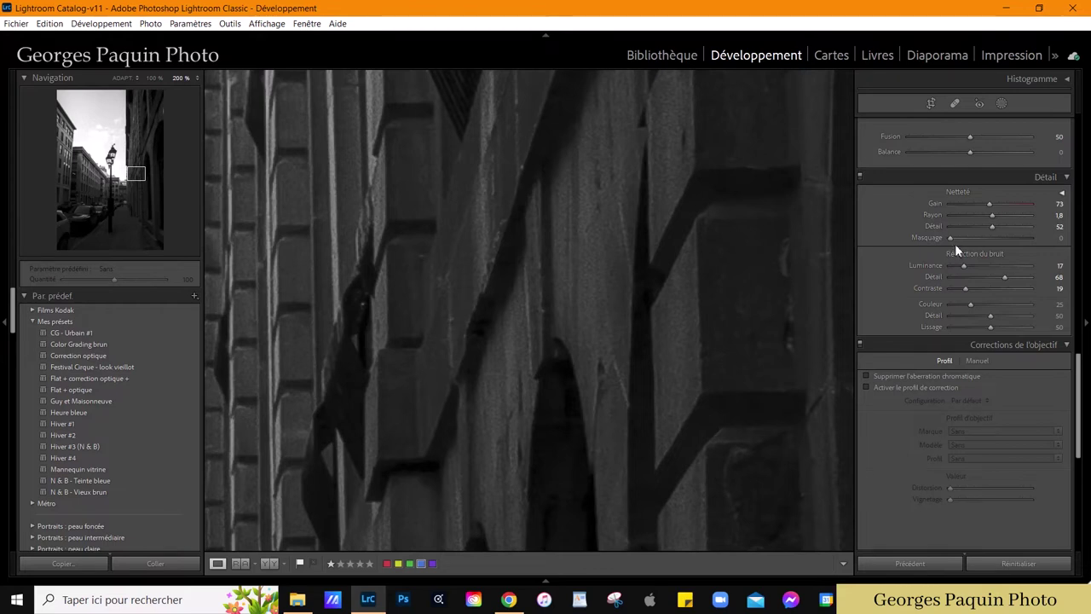
{"action": "key", "text": "alt"}
{"action": "left_click_drag", "start_coordinate": [950, 239], "coordinate": [987, 242]}
- Crop to a 4x5 ratio with the photo shifted up to frame the lamppost
{"action": "left_click", "coordinate": [828, 321]}
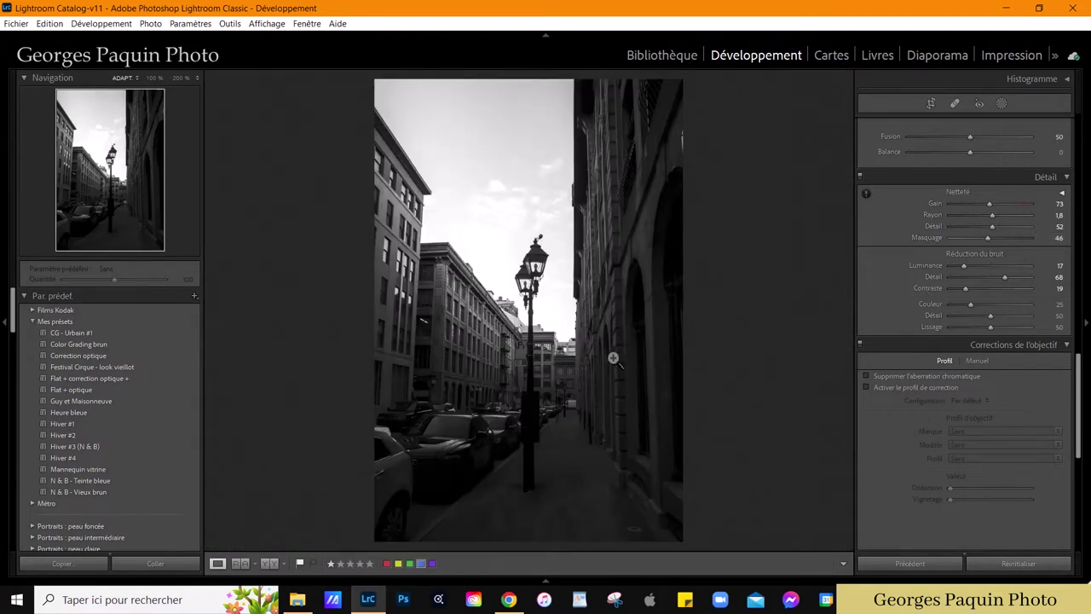
{"action": "left_click", "coordinate": [931, 104]}
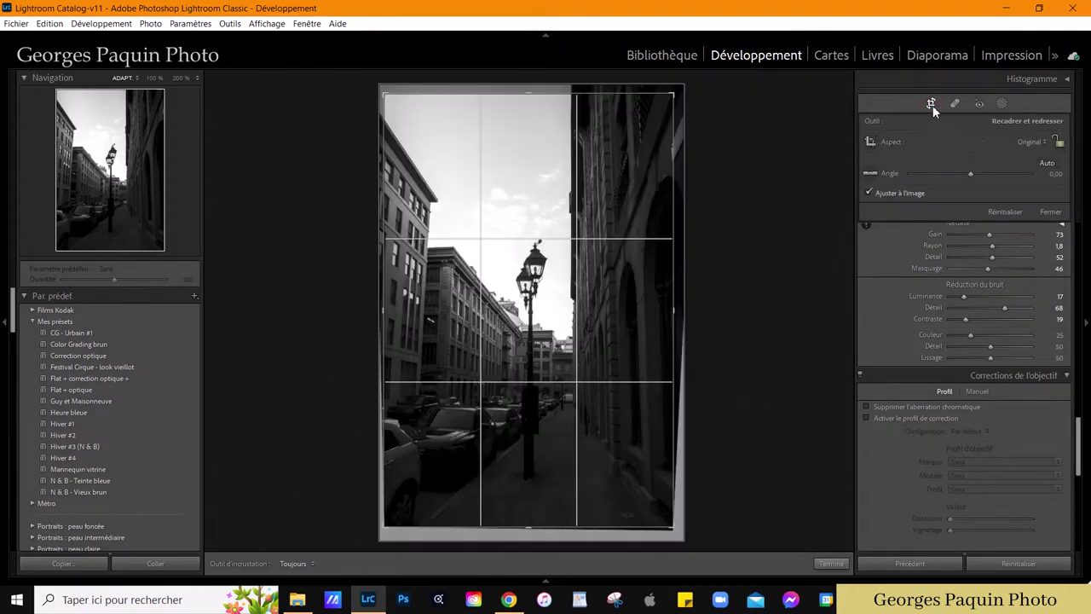
{"action": "left_click", "coordinate": [1032, 141]}
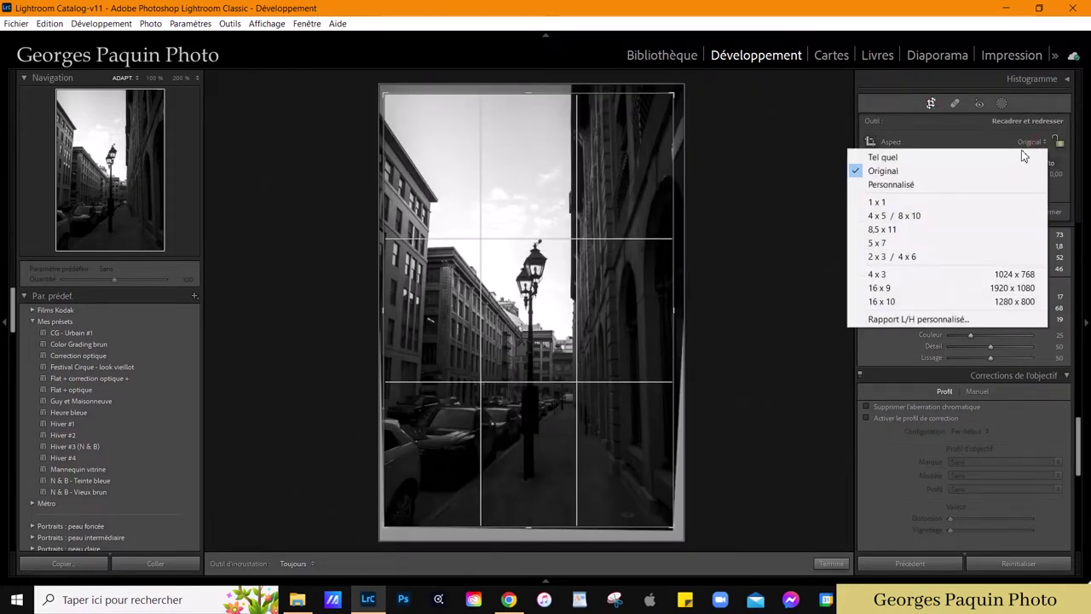
{"action": "left_click", "coordinate": [893, 224]}
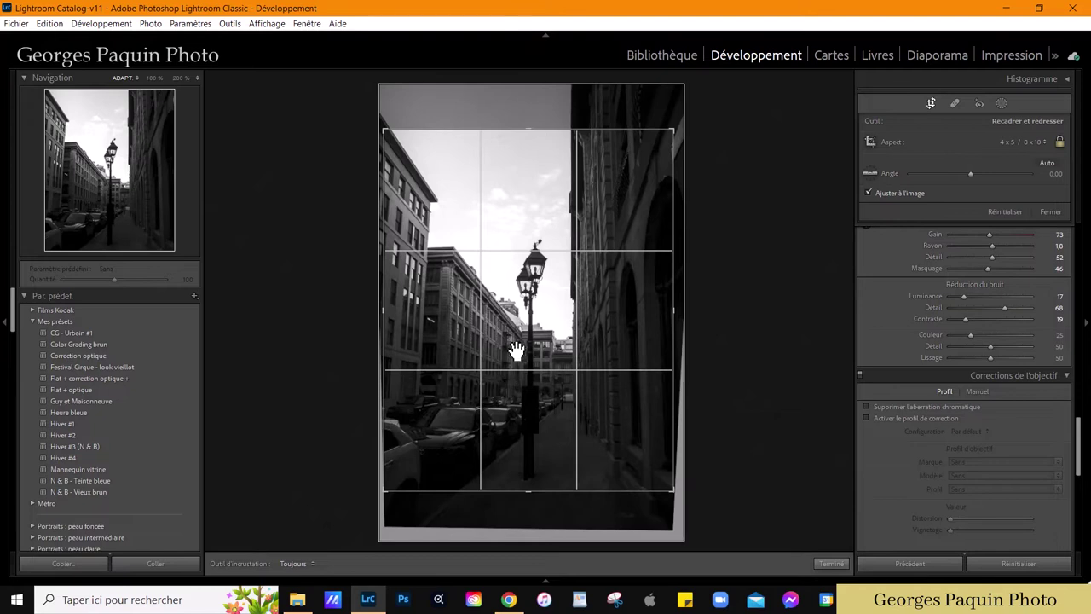
{"action": "left_click_drag", "start_coordinate": [514, 348], "coordinate": [511, 336]}
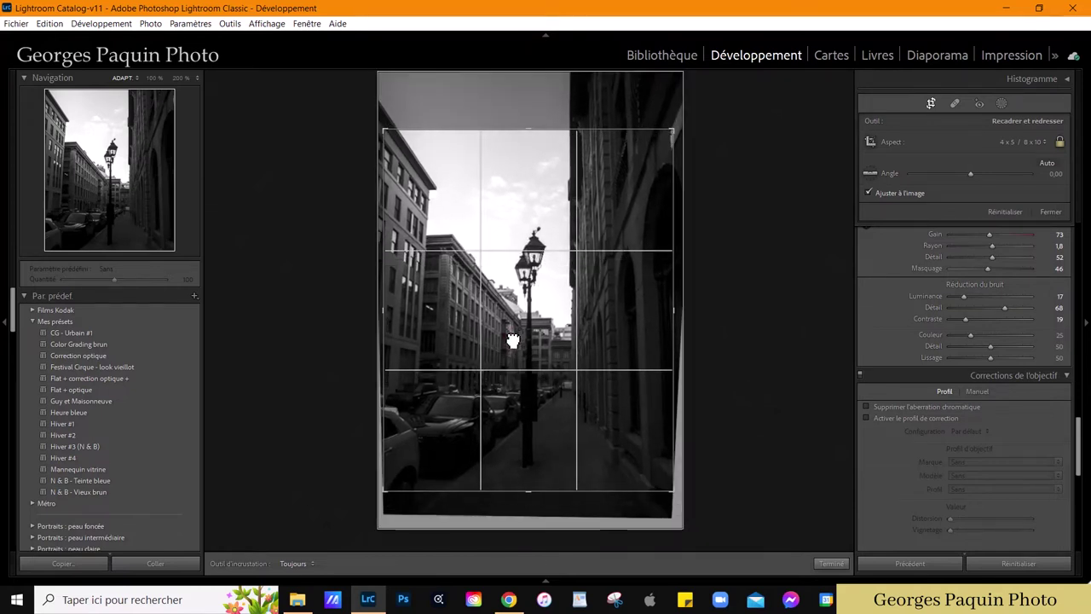
{"action": "left_click", "coordinate": [831, 563]}
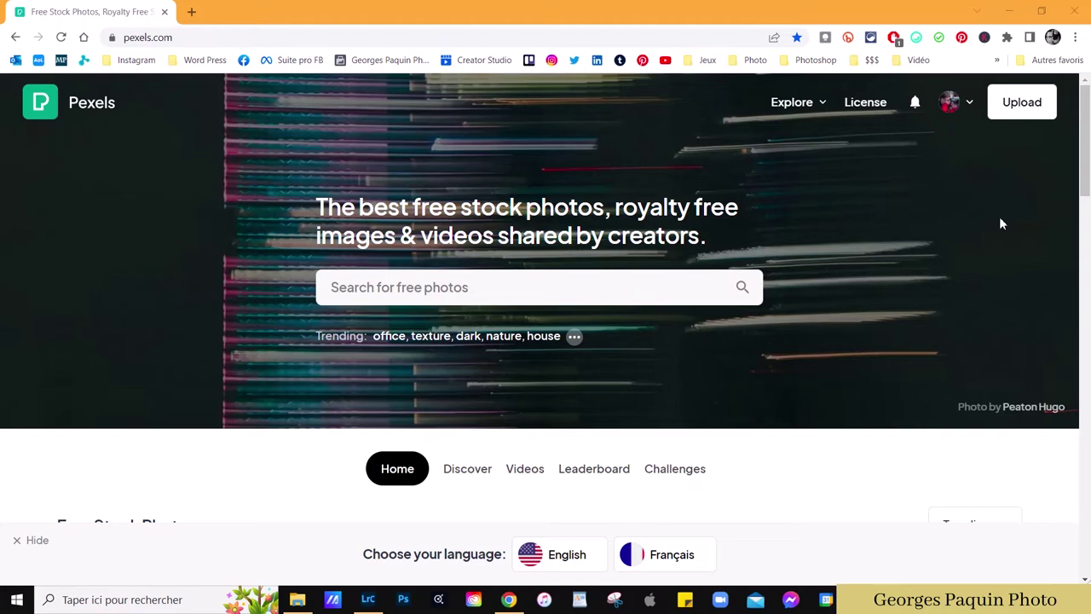
- Search Pexels for 'birds' and choose the 'birds flying' suggestion
{"action": "scroll", "coordinate": [1001, 224], "scroll_direction": "down", "scroll_amount": 3}
{"action": "scroll", "coordinate": [1070, 265], "scroll_direction": "down", "scroll_amount": 3}
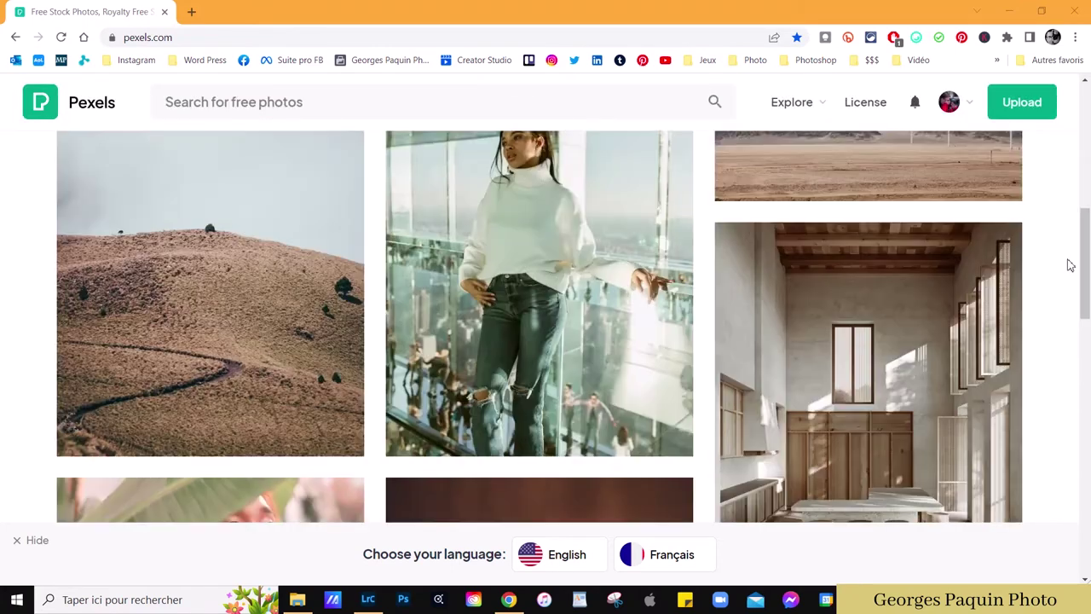
{"action": "scroll", "coordinate": [1071, 265], "scroll_direction": "down", "scroll_amount": 3}
{"action": "scroll", "coordinate": [1071, 265], "scroll_direction": "down", "scroll_amount": 3}
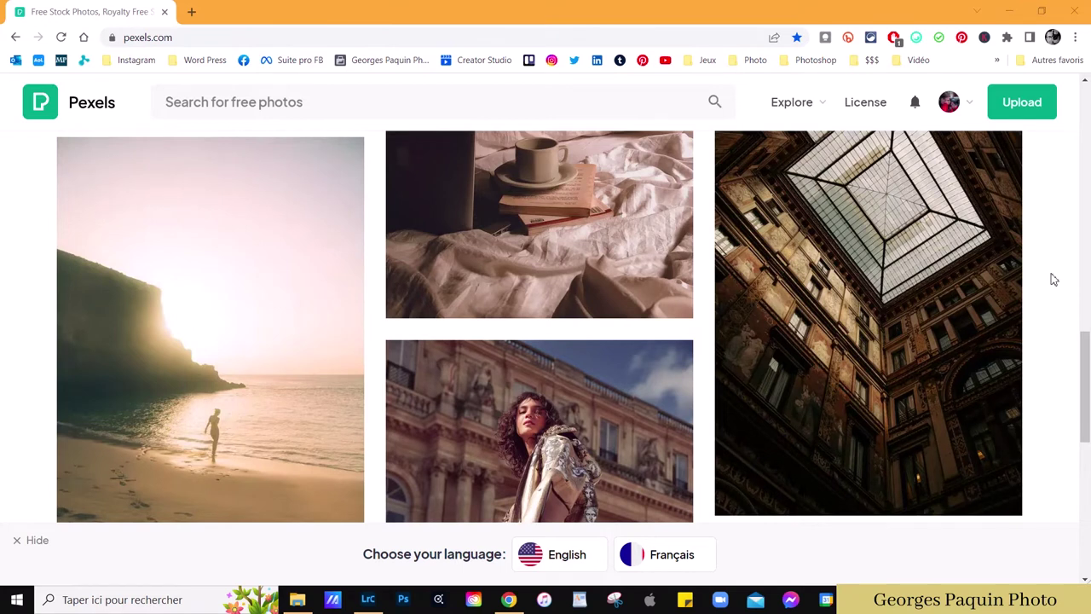
{"action": "scroll", "coordinate": [1053, 273], "scroll_direction": "up", "scroll_amount": 5}
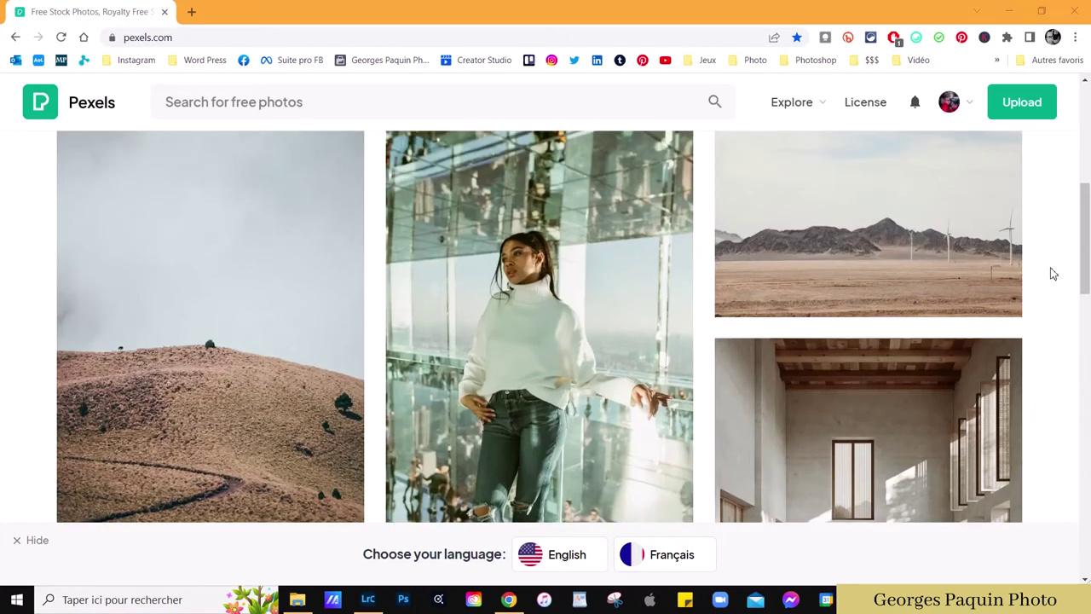
{"action": "scroll", "coordinate": [1054, 273], "scroll_direction": "up", "scroll_amount": 3}
{"action": "scroll", "coordinate": [1054, 272], "scroll_direction": "down", "scroll_amount": 3}
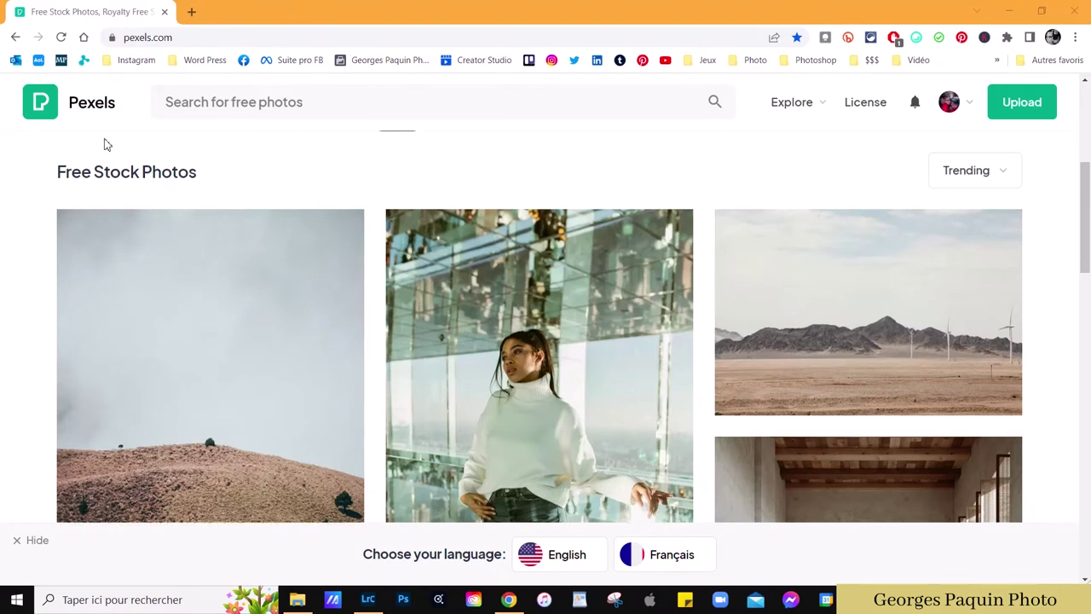
{"action": "scroll", "coordinate": [206, 257], "scroll_direction": "up", "scroll_amount": 3}
{"action": "scroll", "coordinate": [209, 266], "scroll_direction": "up", "scroll_amount": 2}
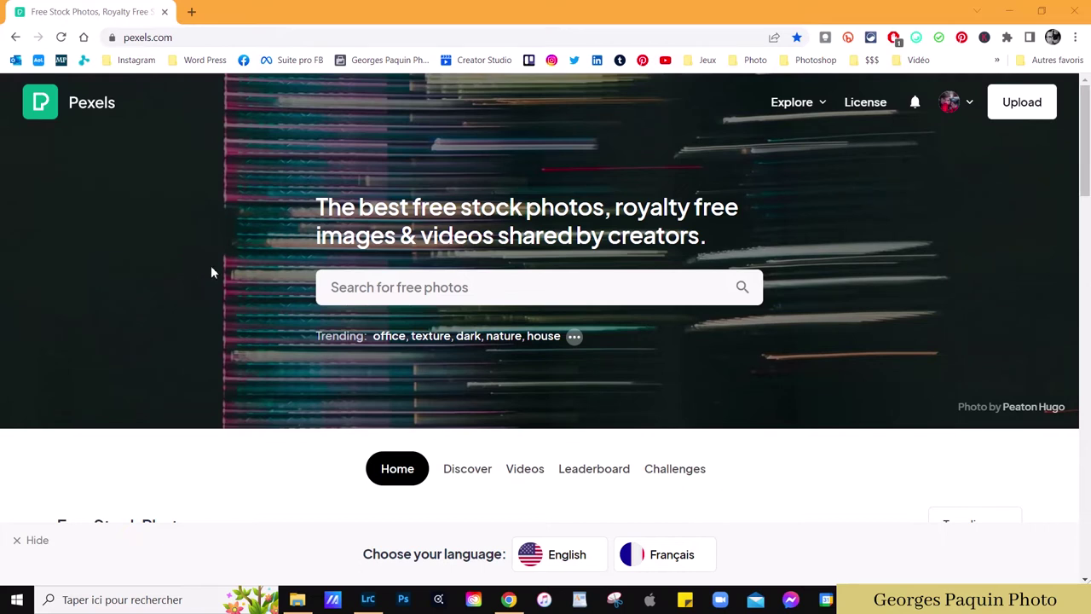
{"action": "left_click", "coordinate": [454, 290]}
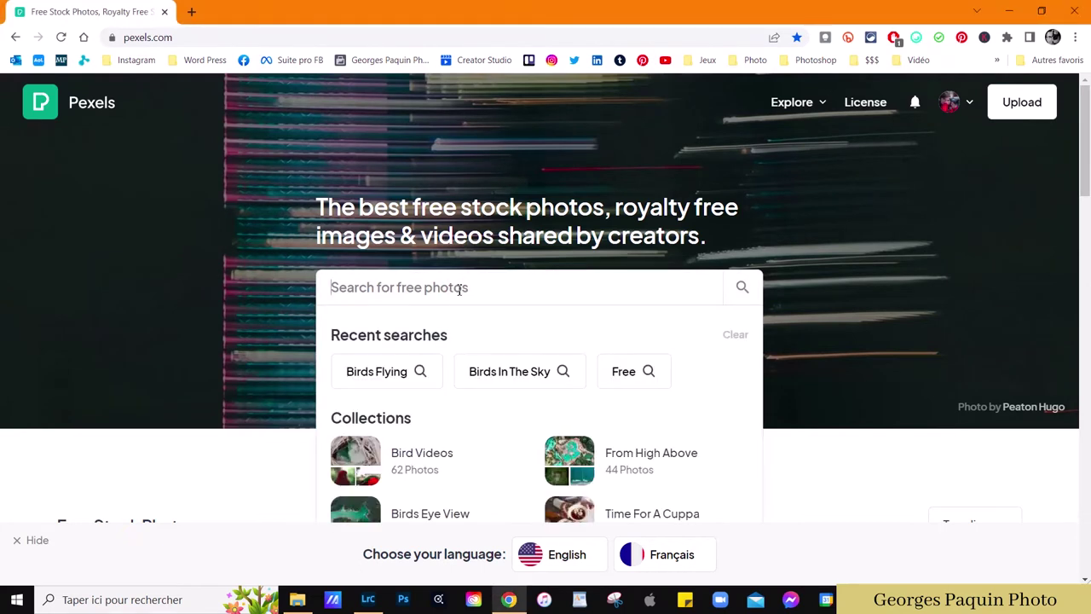
{"action": "type", "text": "birds"}
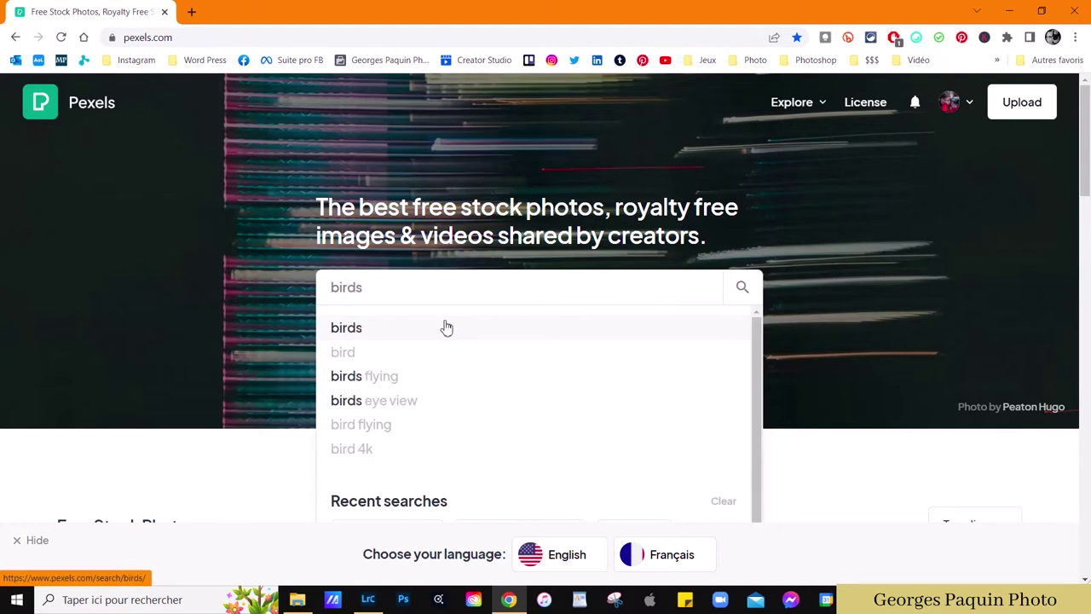
{"action": "left_click", "coordinate": [397, 381]}
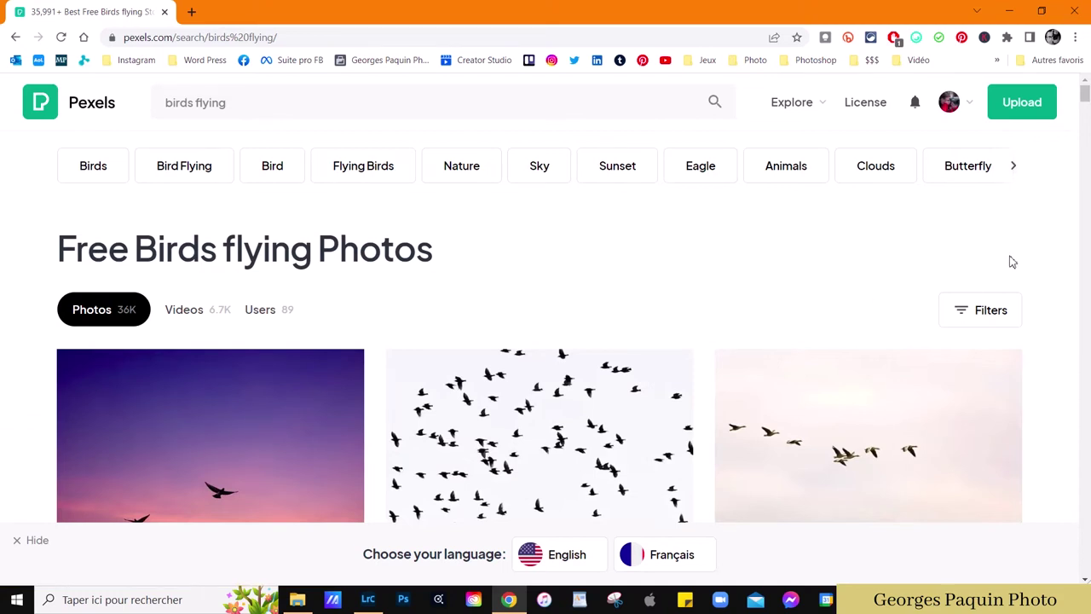
- Scroll the 'birds flying' results looking for the flock against a purple sky
{"action": "scroll", "coordinate": [1052, 246], "scroll_direction": "down", "scroll_amount": 2}
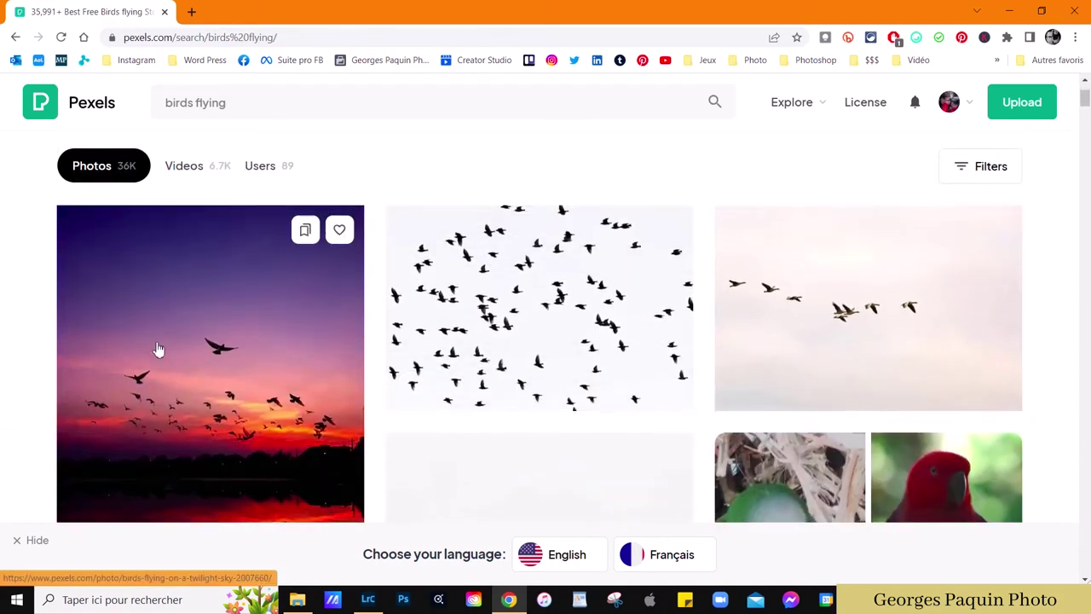
{"action": "scroll", "coordinate": [156, 348], "scroll_direction": "down", "scroll_amount": 2}
{"action": "scroll", "coordinate": [156, 349], "scroll_direction": "down", "scroll_amount": 4}
{"action": "scroll", "coordinate": [580, 395], "scroll_direction": "down", "scroll_amount": 2}
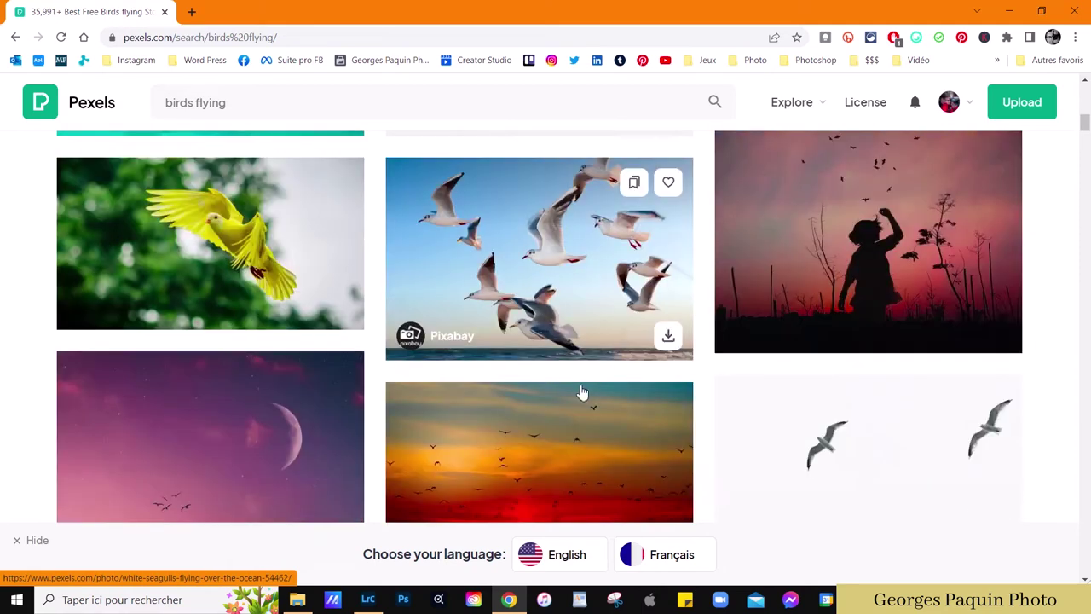
{"action": "scroll", "coordinate": [581, 394], "scroll_direction": "down", "scroll_amount": 2}
{"action": "scroll", "coordinate": [581, 392], "scroll_direction": "down", "scroll_amount": 3}
{"action": "scroll", "coordinate": [581, 392], "scroll_direction": "down", "scroll_amount": 3}
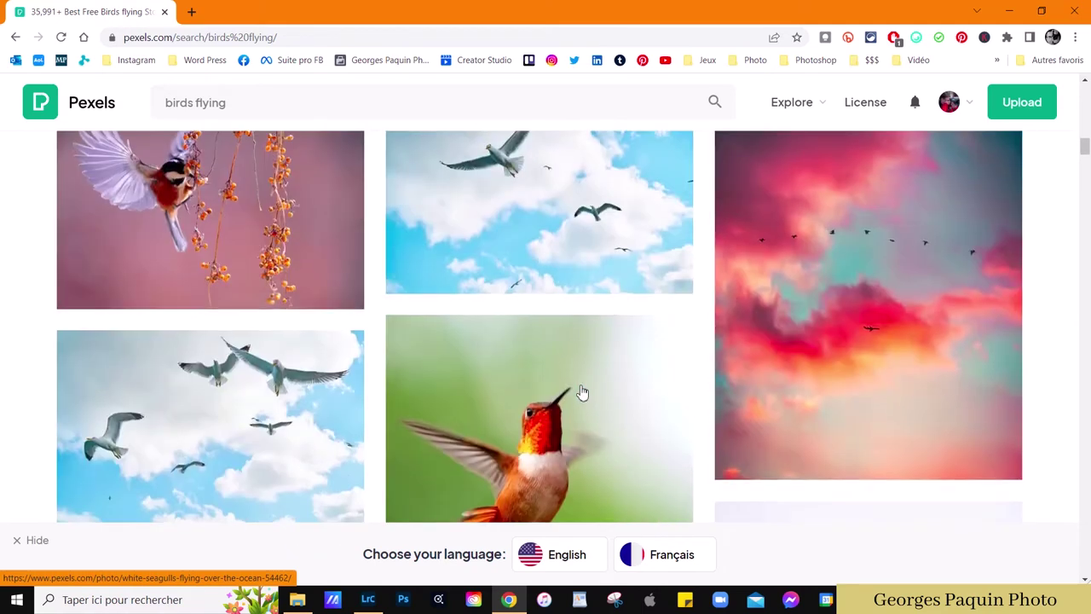
{"action": "scroll", "coordinate": [582, 393], "scroll_direction": "up", "scroll_amount": 4}
{"action": "scroll", "coordinate": [582, 392], "scroll_direction": "up", "scroll_amount": 5}
{"action": "scroll", "coordinate": [581, 392], "scroll_direction": "up", "scroll_amount": 5}
{"action": "scroll", "coordinate": [582, 392], "scroll_direction": "up", "scroll_amount": 1}
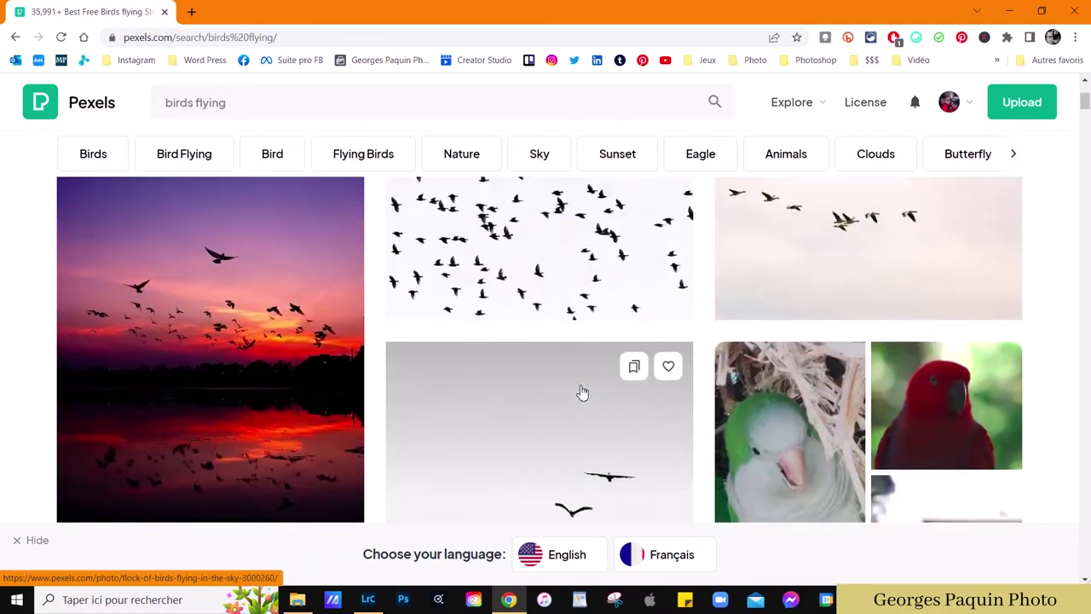
{"action": "scroll", "coordinate": [582, 389], "scroll_direction": "up", "scroll_amount": 4}
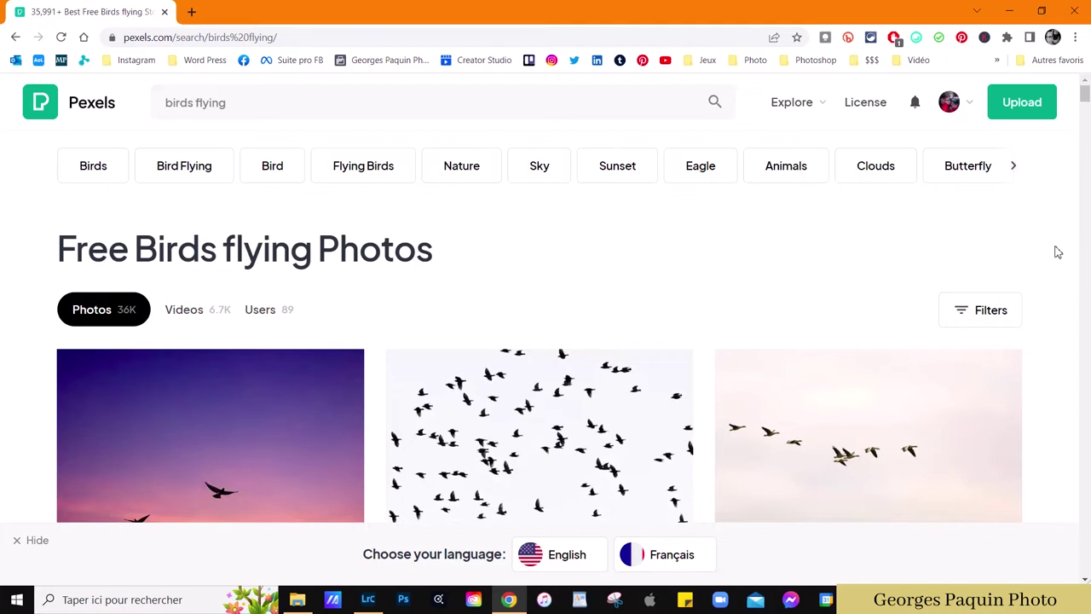
{"action": "scroll", "coordinate": [1058, 252], "scroll_direction": "down", "scroll_amount": 1}
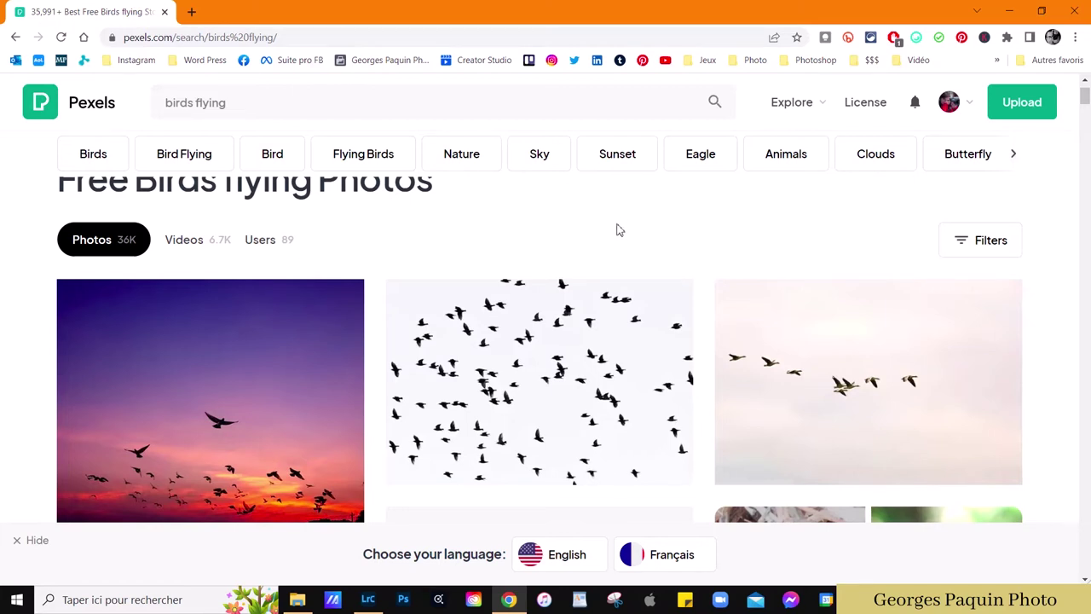
{"action": "scroll", "coordinate": [618, 228], "scroll_direction": "down", "scroll_amount": 1}
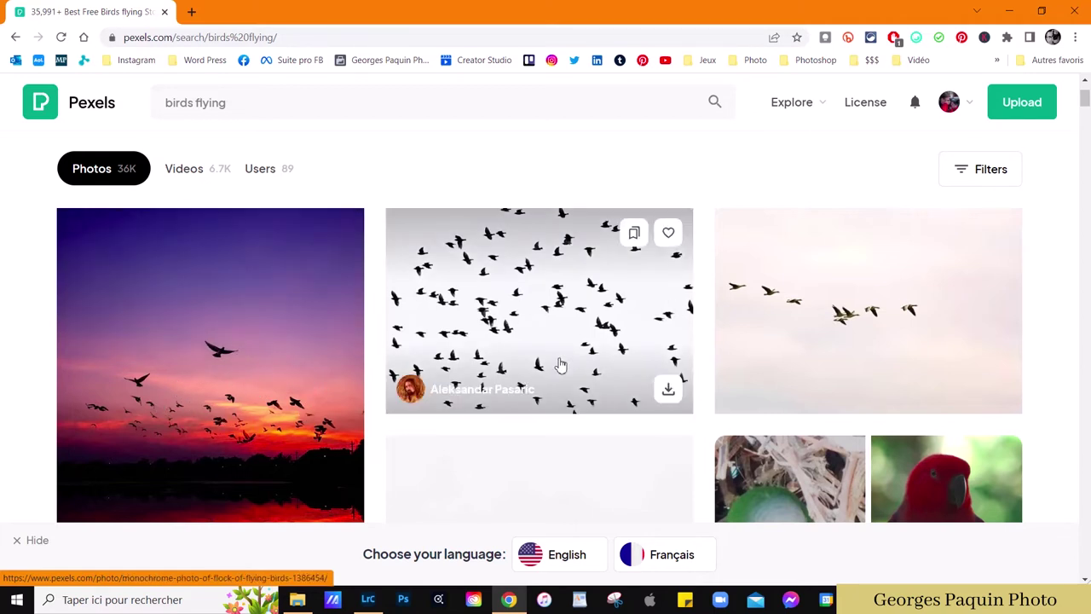
{"action": "mouse_move", "coordinate": [614, 330]}
{"action": "scroll", "coordinate": [1054, 334], "scroll_direction": "down", "scroll_amount": 2}
{"action": "scroll", "coordinate": [1056, 335], "scroll_direction": "down", "scroll_amount": 3}
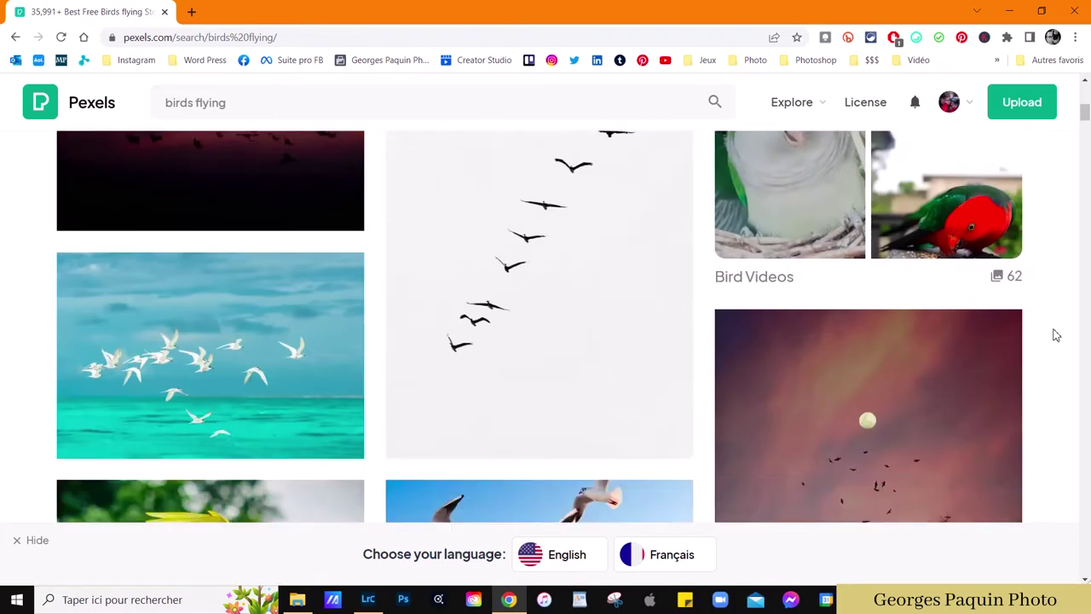
{"action": "scroll", "coordinate": [1055, 335], "scroll_direction": "down", "scroll_amount": 5}
{"action": "scroll", "coordinate": [1055, 335], "scroll_direction": "down", "scroll_amount": 5}
{"action": "scroll", "coordinate": [1055, 335], "scroll_direction": "down", "scroll_amount": 4}
{"action": "scroll", "coordinate": [1056, 335], "scroll_direction": "down", "scroll_amount": 3}
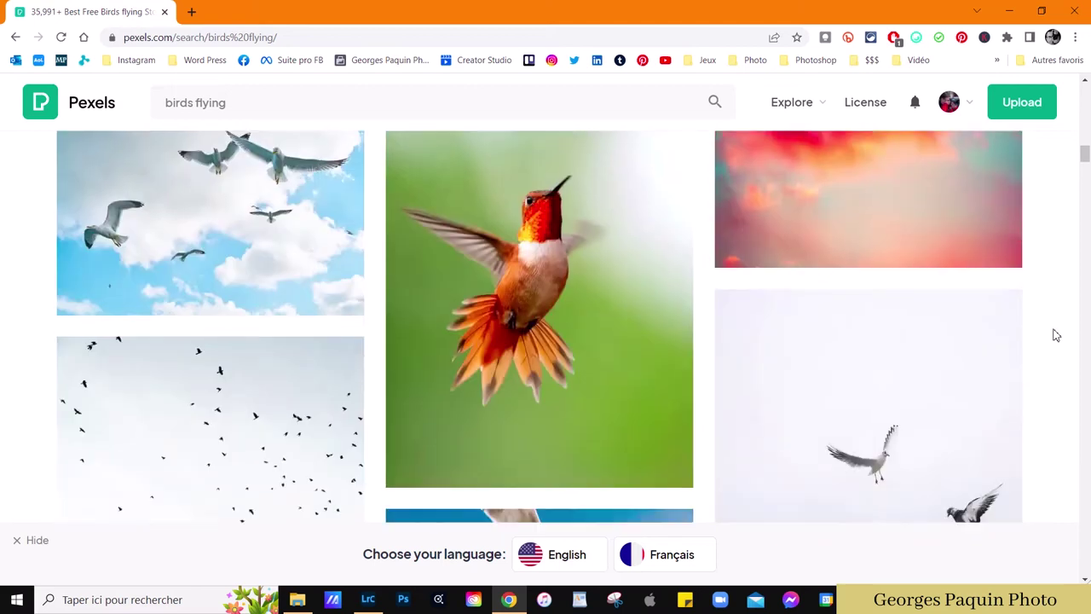
{"action": "scroll", "coordinate": [1054, 334], "scroll_direction": "down", "scroll_amount": 3}
{"action": "scroll", "coordinate": [852, 328], "scroll_direction": "down", "scroll_amount": 2}
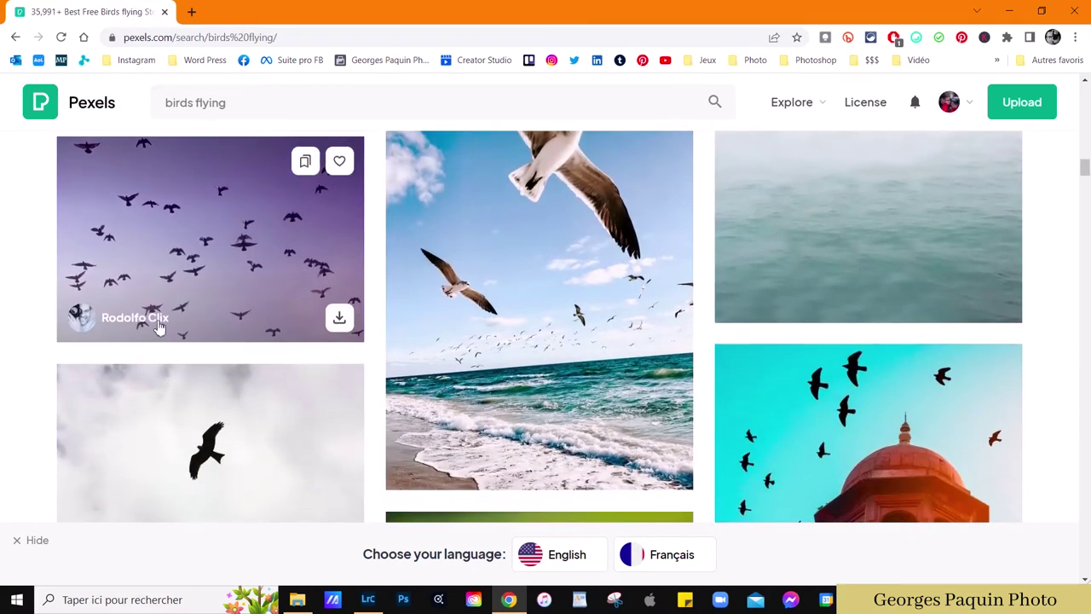
- Download the purple-sky bird flock photo from Pexels at its original 5184×3456 size
{"action": "left_click", "coordinate": [155, 258]}
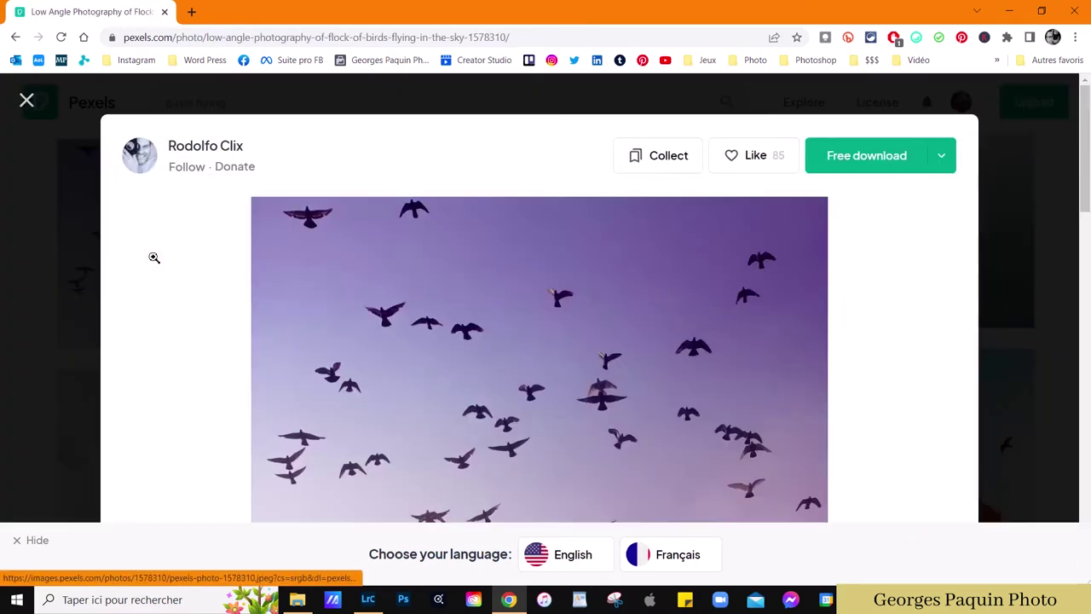
{"action": "scroll", "coordinate": [597, 341], "scroll_direction": "down", "scroll_amount": 2}
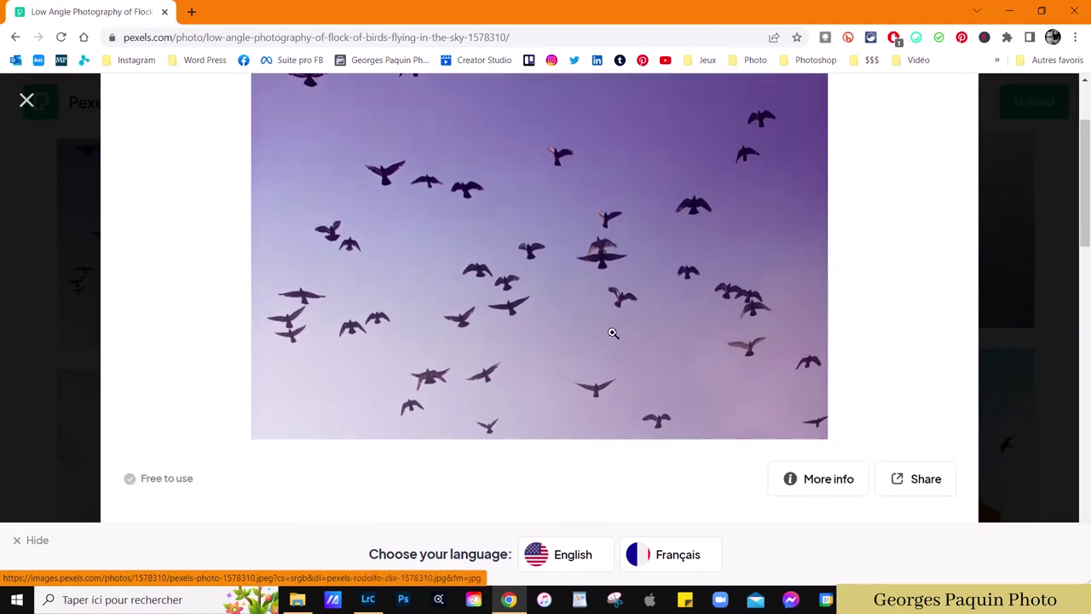
{"action": "scroll", "coordinate": [613, 332], "scroll_direction": "up", "scroll_amount": 1}
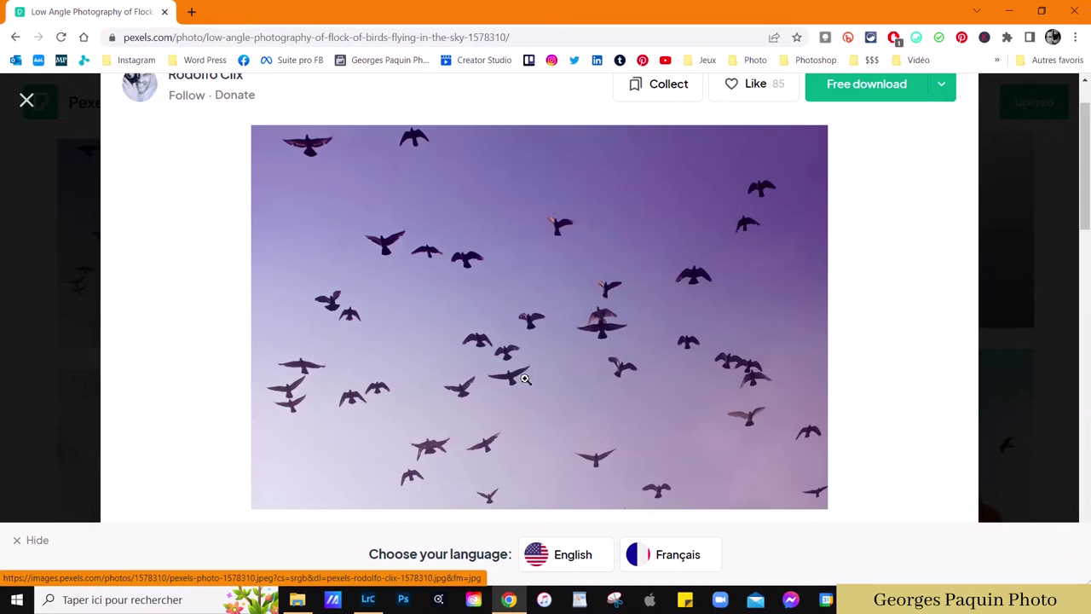
{"action": "scroll", "coordinate": [525, 379], "scroll_direction": "up", "scroll_amount": 1}
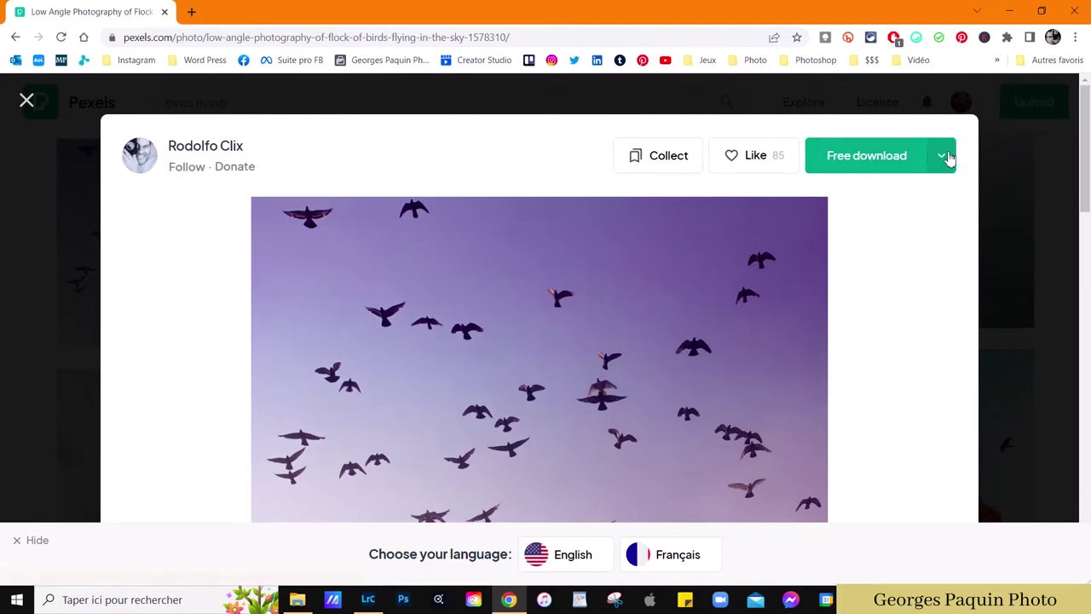
{"action": "left_click", "coordinate": [945, 156]}
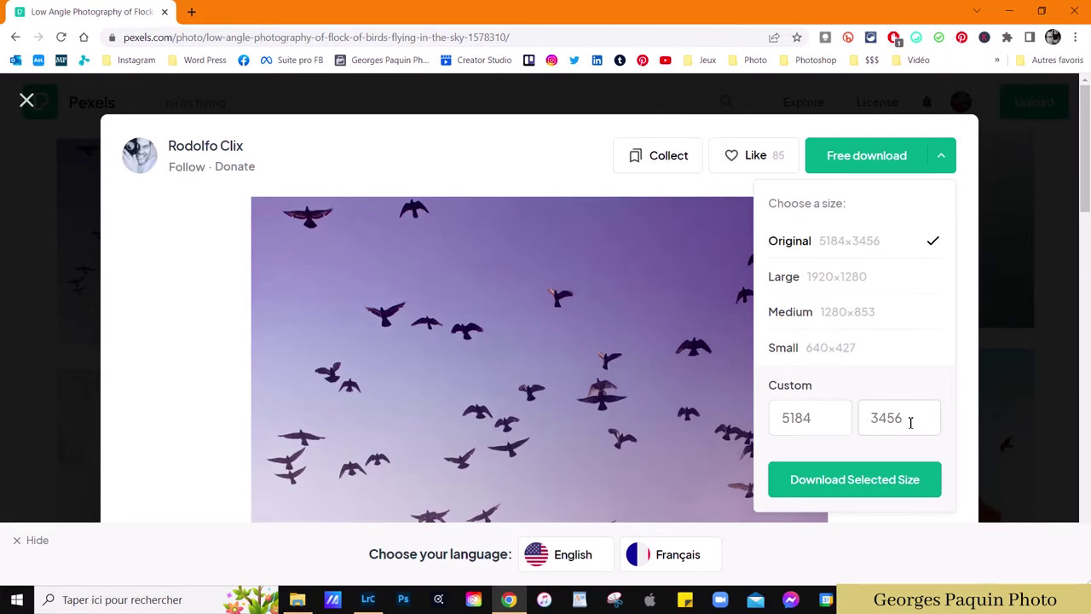
{"action": "scroll", "coordinate": [922, 380], "scroll_direction": "down", "scroll_amount": 1}
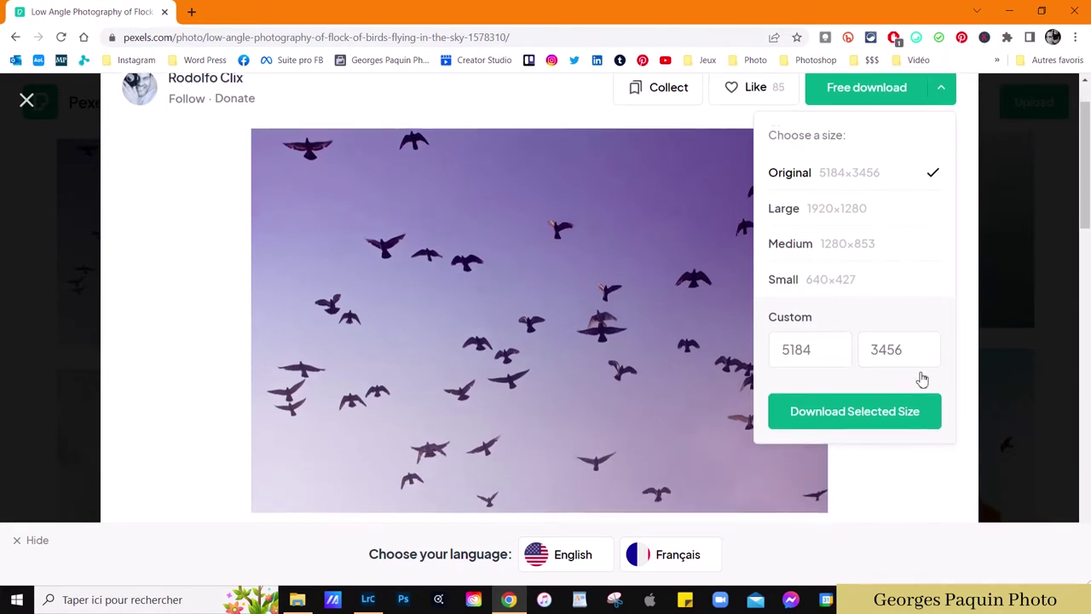
{"action": "left_click", "coordinate": [859, 412]}
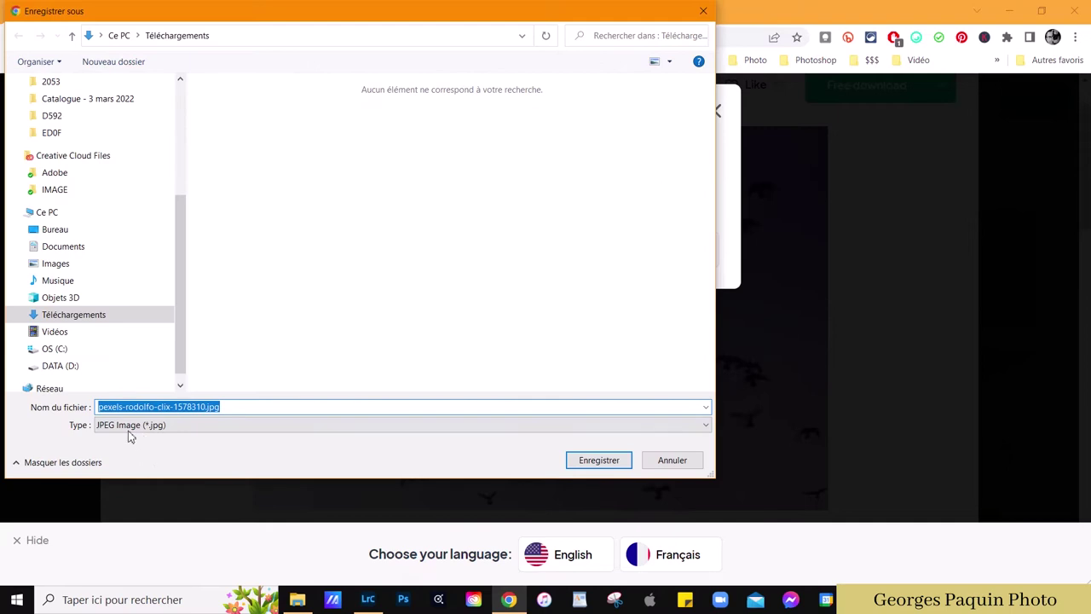
- Save the bird flock photo as a JPEG into the Téléchargements folder
{"action": "left_click", "coordinate": [600, 459]}
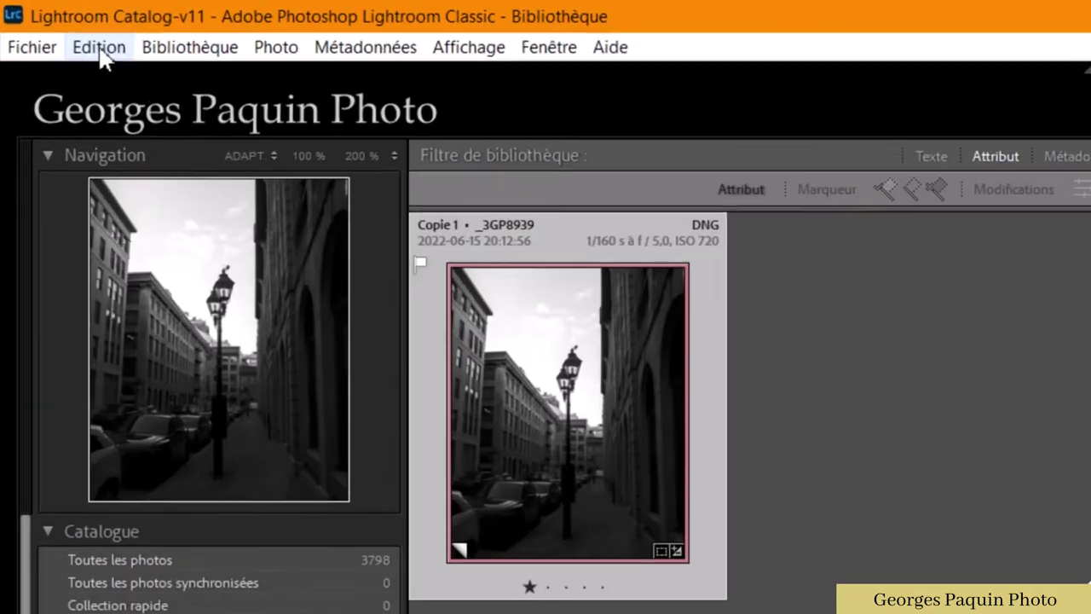
- Set Lightroom's external editing to PSD, ProPhoto RVB, 16 bits/composant at 240 resolution
{"action": "left_click", "coordinate": [99, 50]}
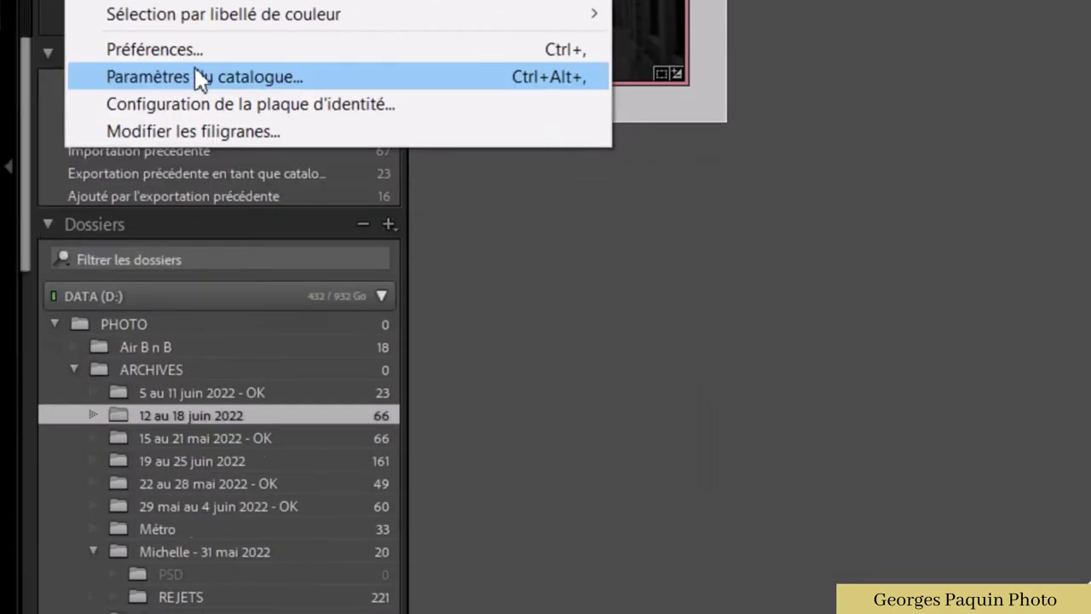
{"action": "left_click", "coordinate": [199, 53]}
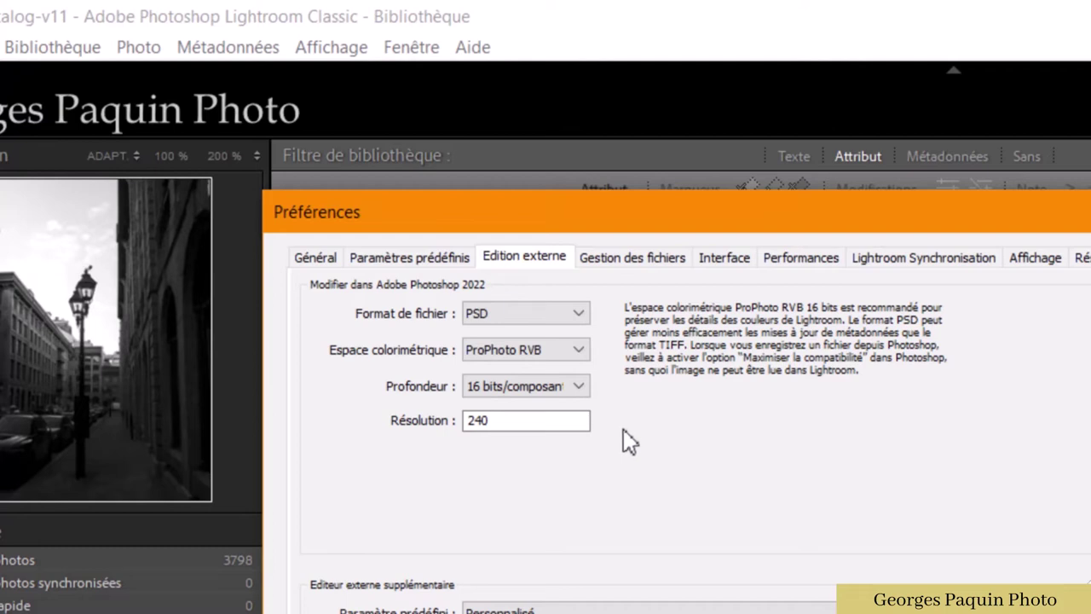
{"action": "left_click", "coordinate": [579, 316]}
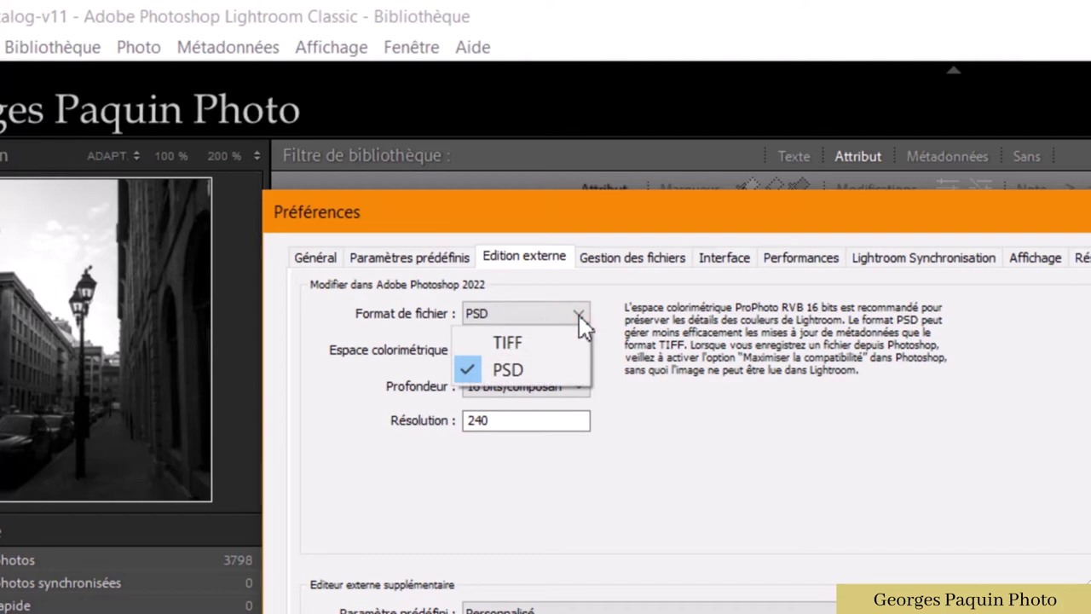
{"action": "left_click", "coordinate": [552, 372]}
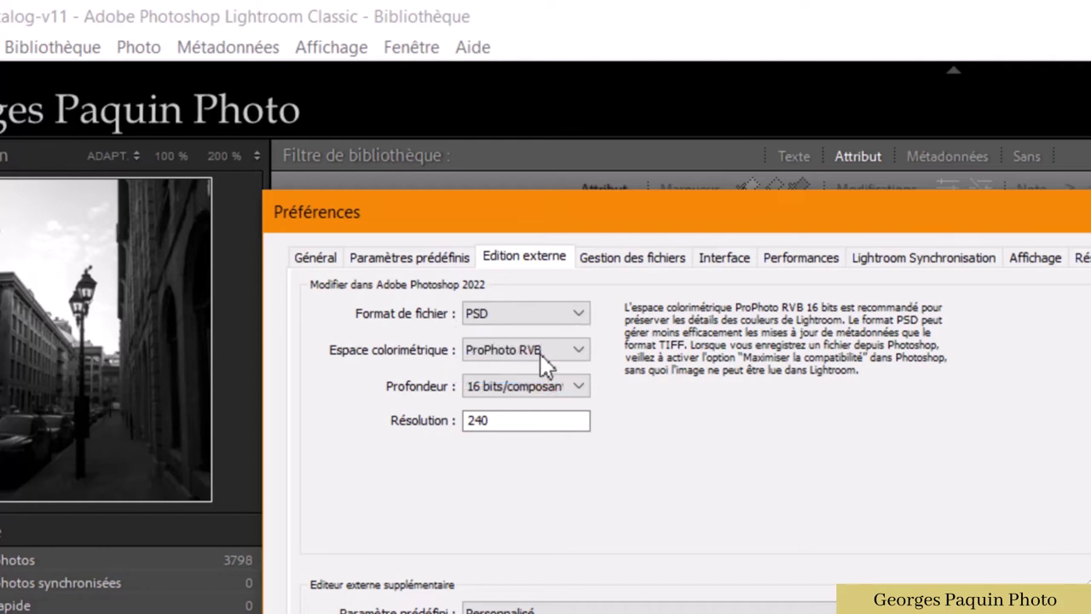
{"action": "left_click", "coordinate": [539, 353]}
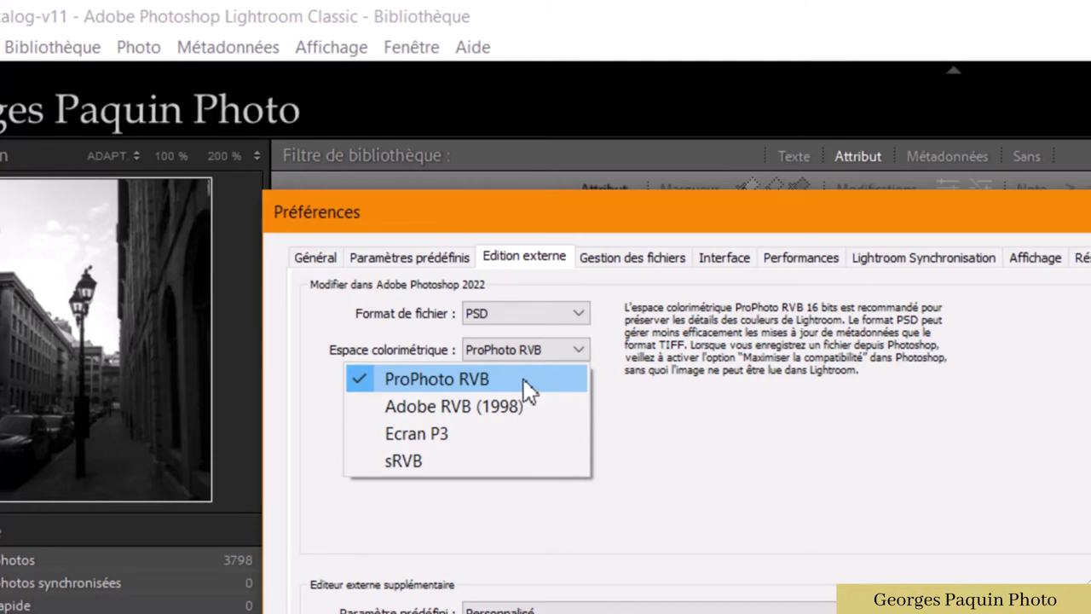
{"action": "left_click", "coordinate": [523, 379]}
{"action": "left_click", "coordinate": [478, 388]}
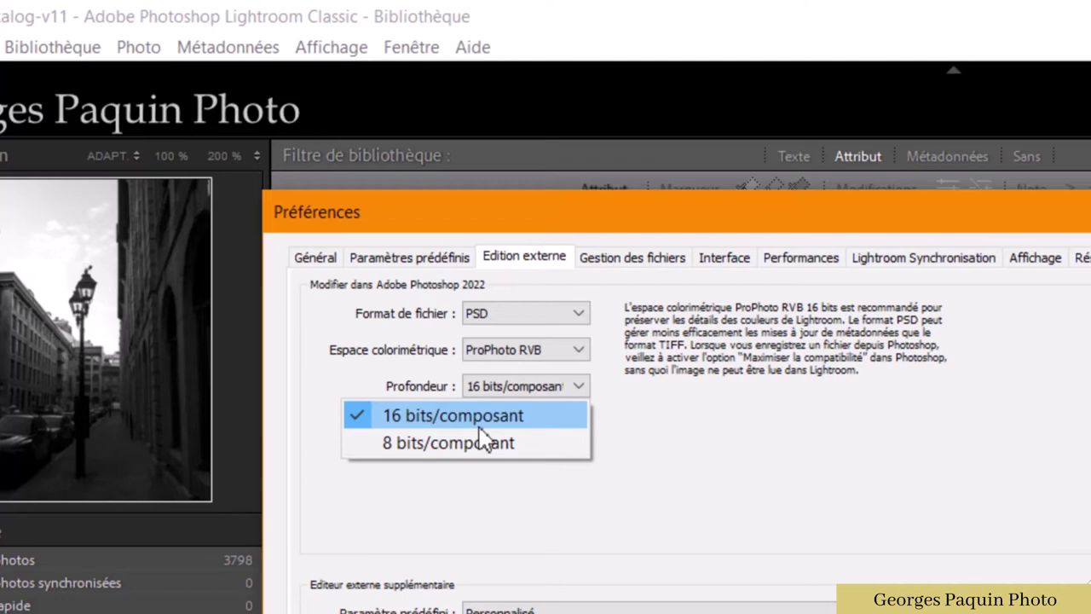
{"action": "left_click", "coordinate": [480, 425]}
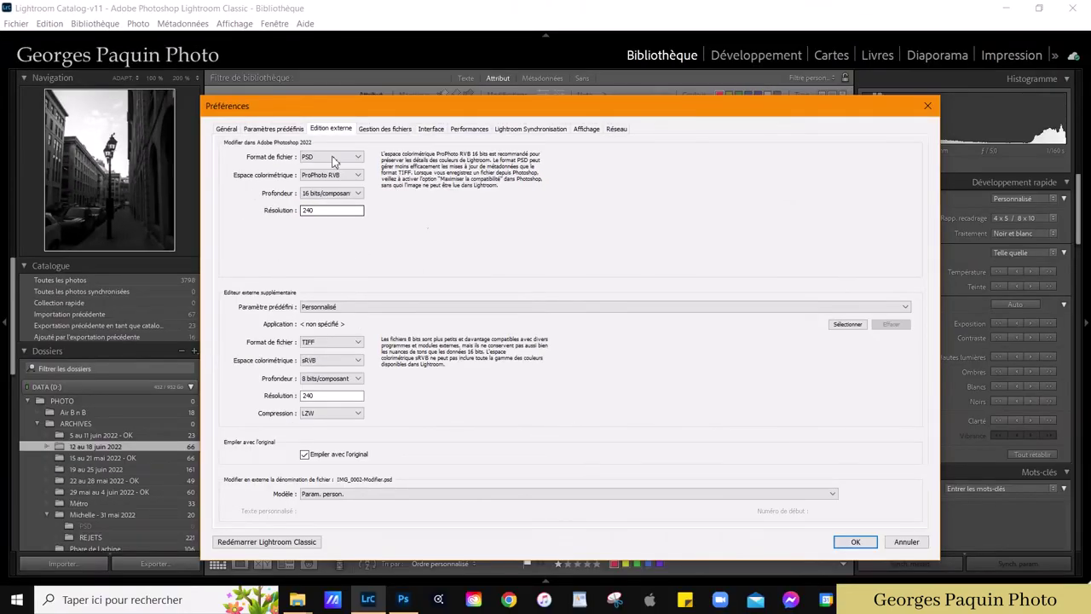
{"action": "left_click", "coordinate": [855, 542]}
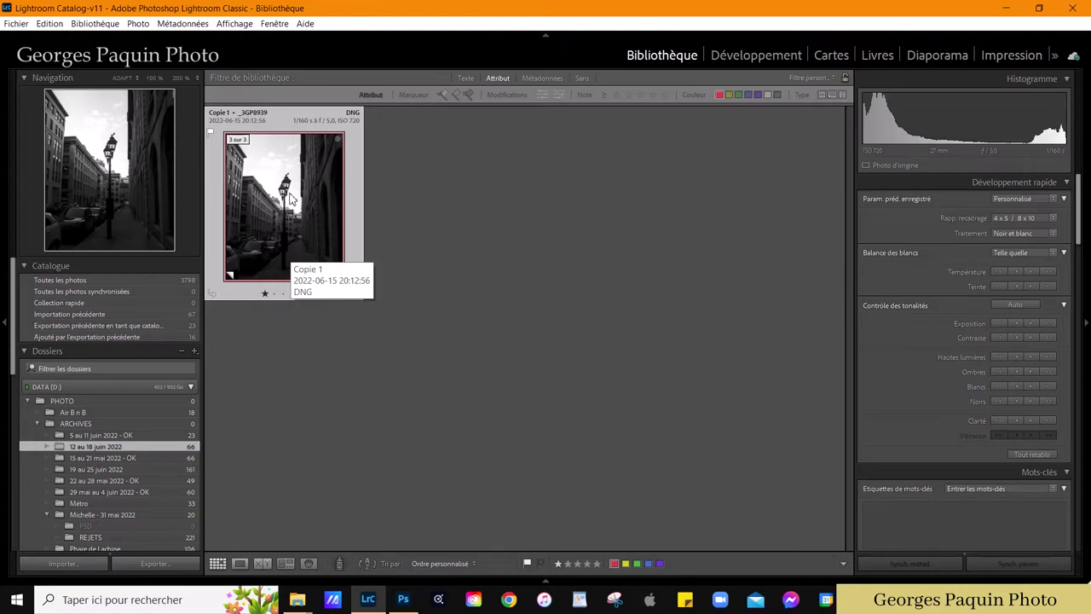
- Send the street photo to Adobe Photoshop 2022 via Modifier dans and switch to Photoshop
{"action": "right_click", "coordinate": [289, 199]}
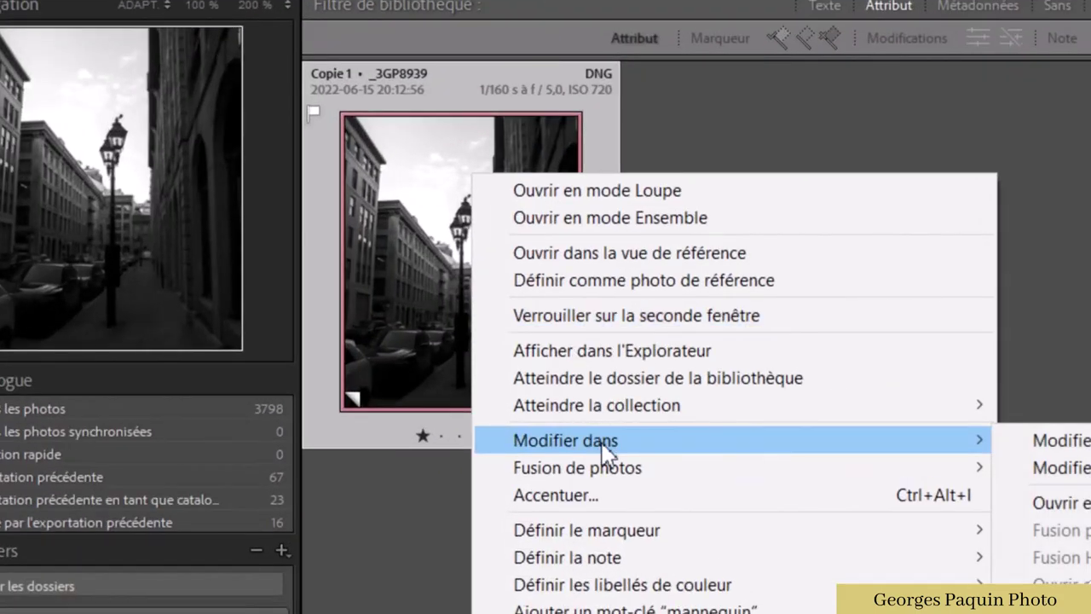
{"action": "mouse_move", "coordinate": [119, 293]}
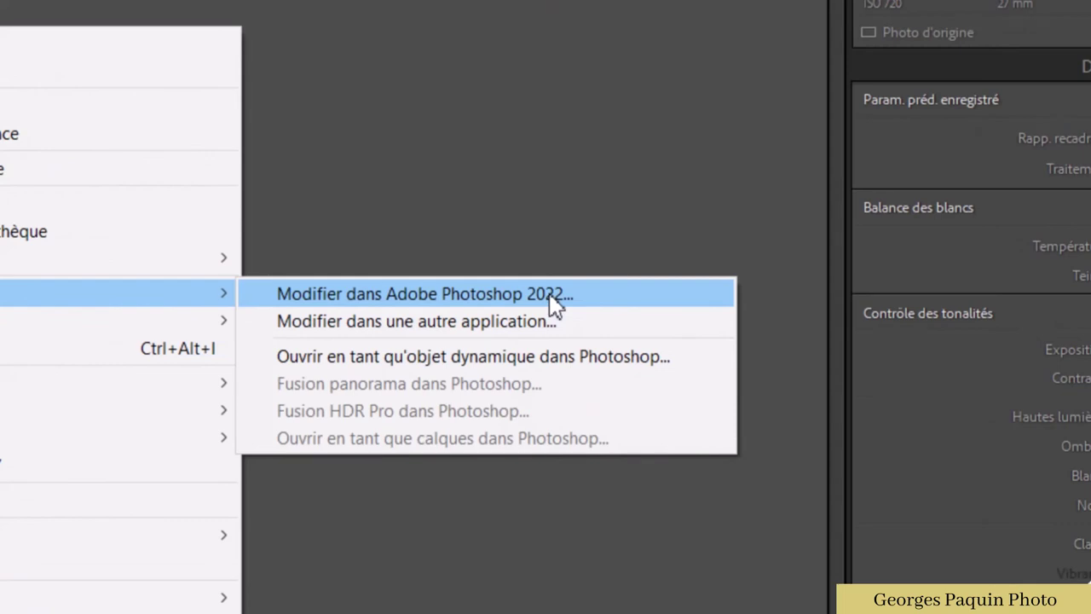
{"action": "left_click", "coordinate": [554, 298]}
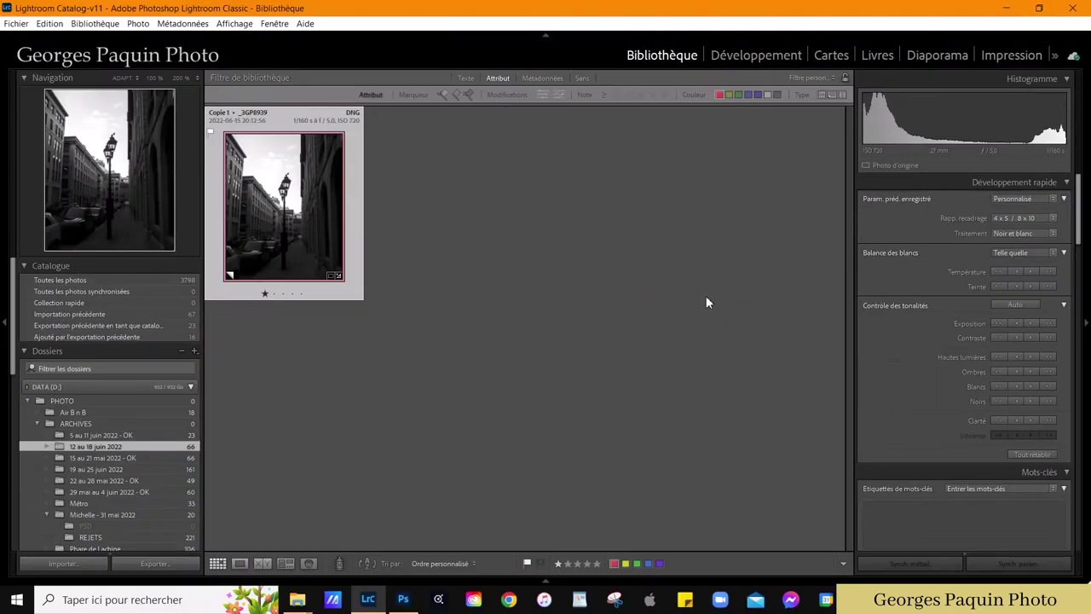
{"action": "left_click", "coordinate": [405, 600]}
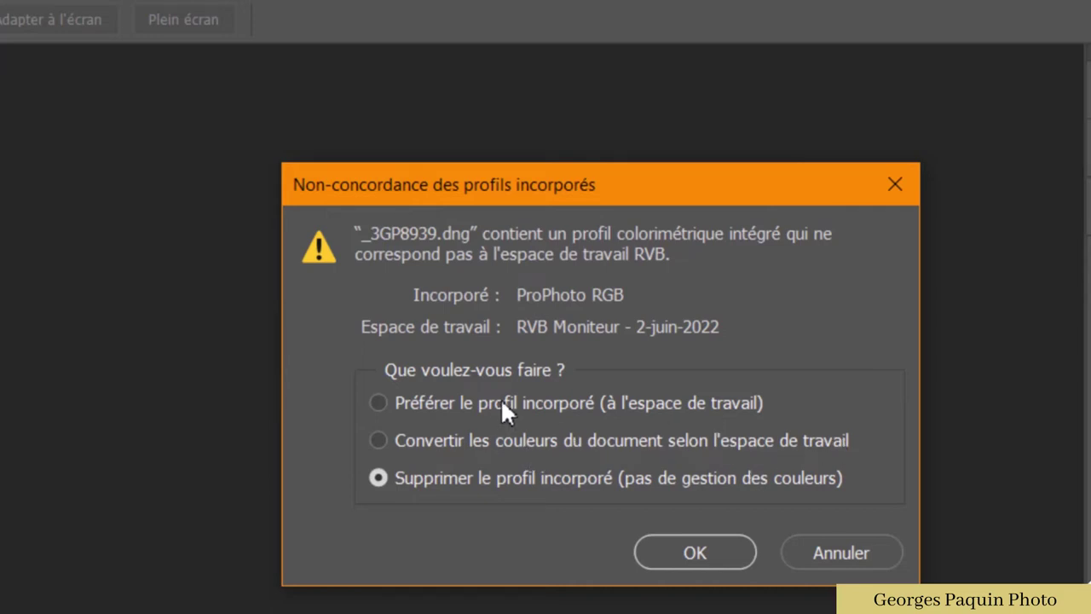
- Open the photo with 'Préférer le profil incorporé' to keep its ProPhoto RGB profile
{"action": "left_click", "coordinate": [378, 403]}
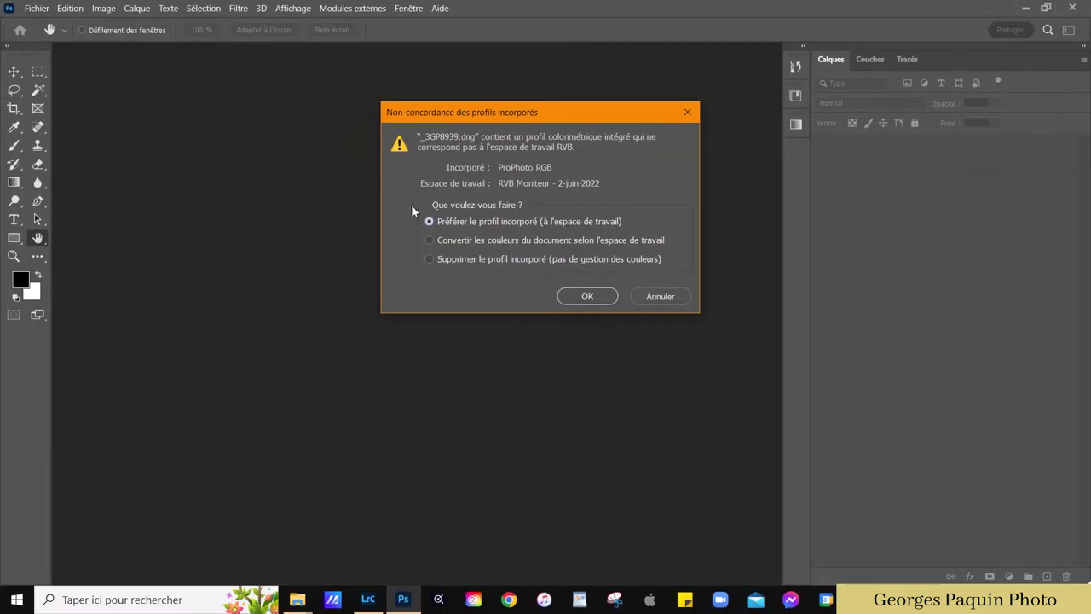
{"action": "left_click", "coordinate": [573, 297]}
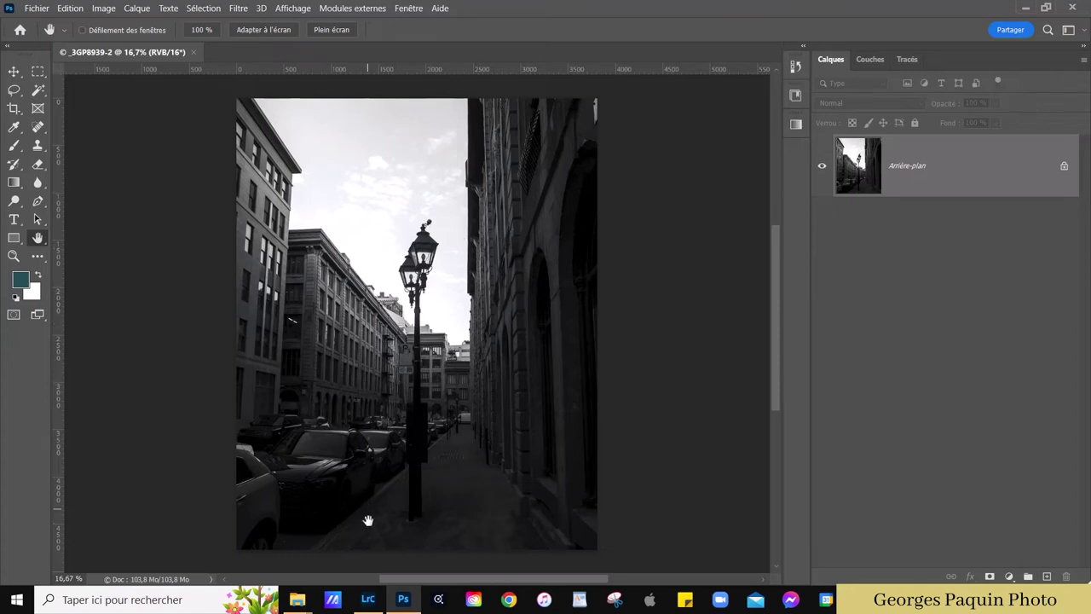
- Drag the pexels birds JPG from Téléchargements onto the street photo as a placed layer
{"action": "mouse_move", "coordinate": [297, 599]}
{"action": "left_click", "coordinate": [351, 541]}
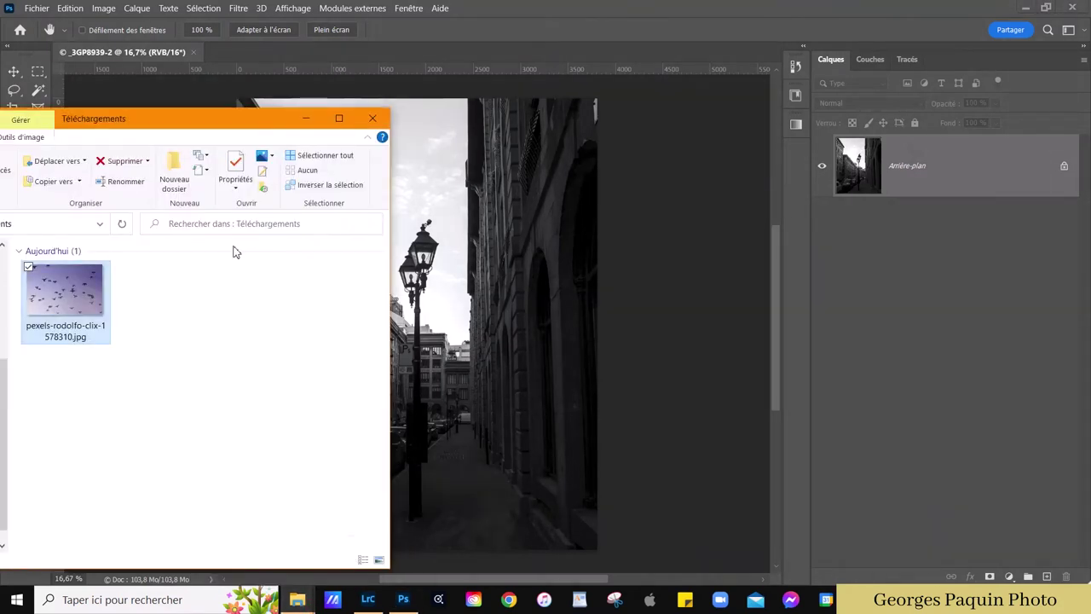
{"action": "left_click_drag", "start_coordinate": [136, 128], "coordinate": [305, 94]}
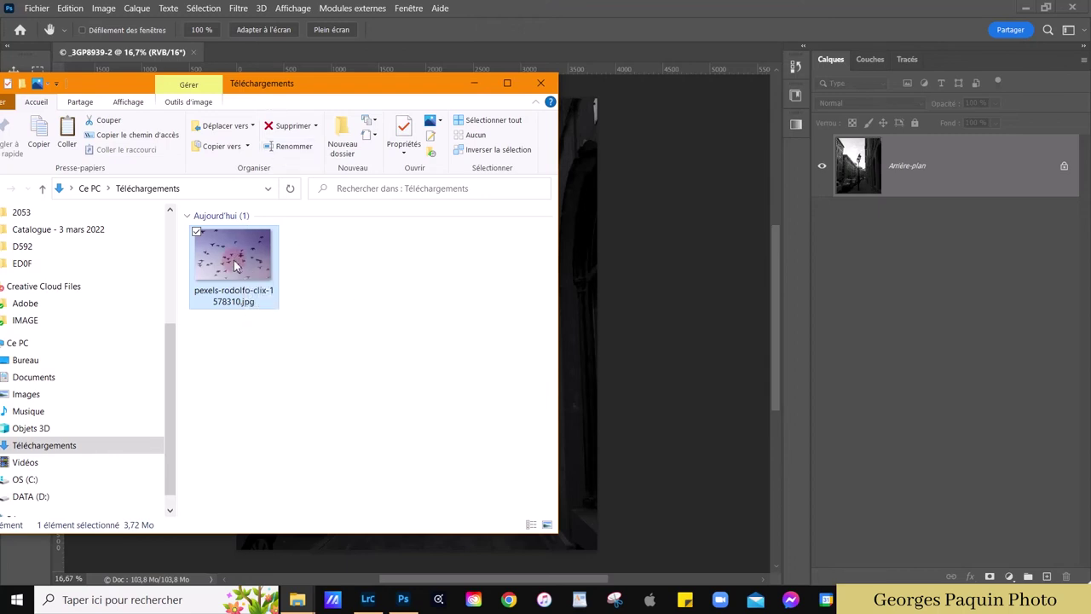
{"action": "left_click_drag", "start_coordinate": [234, 260], "coordinate": [651, 270]}
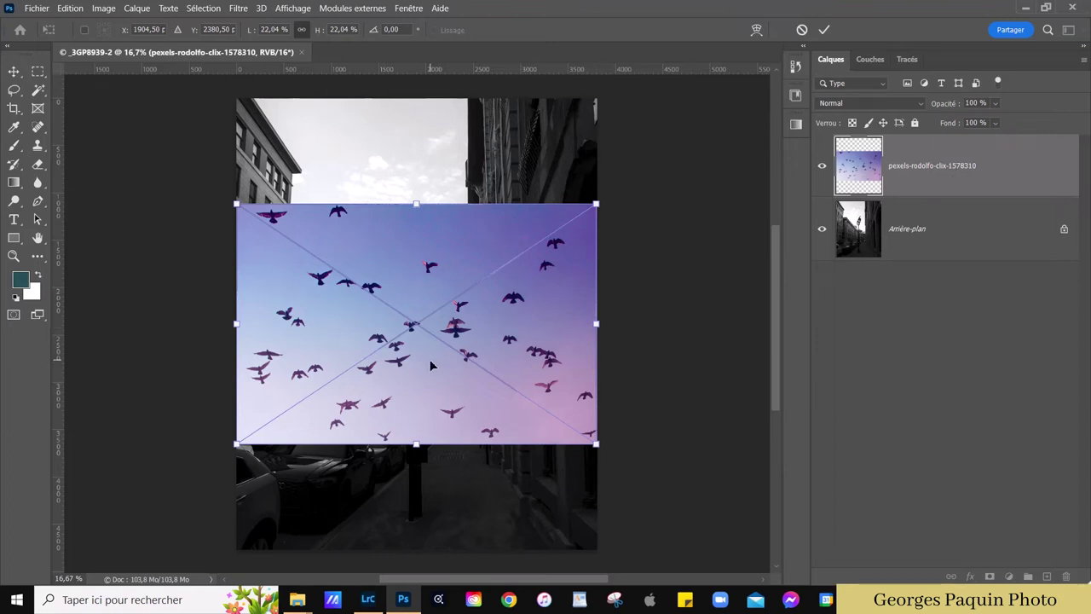
- Move the birds layer up into the sky, scale it to 18.42% and commit
{"action": "left_click_drag", "start_coordinate": [431, 365], "coordinate": [422, 250]}
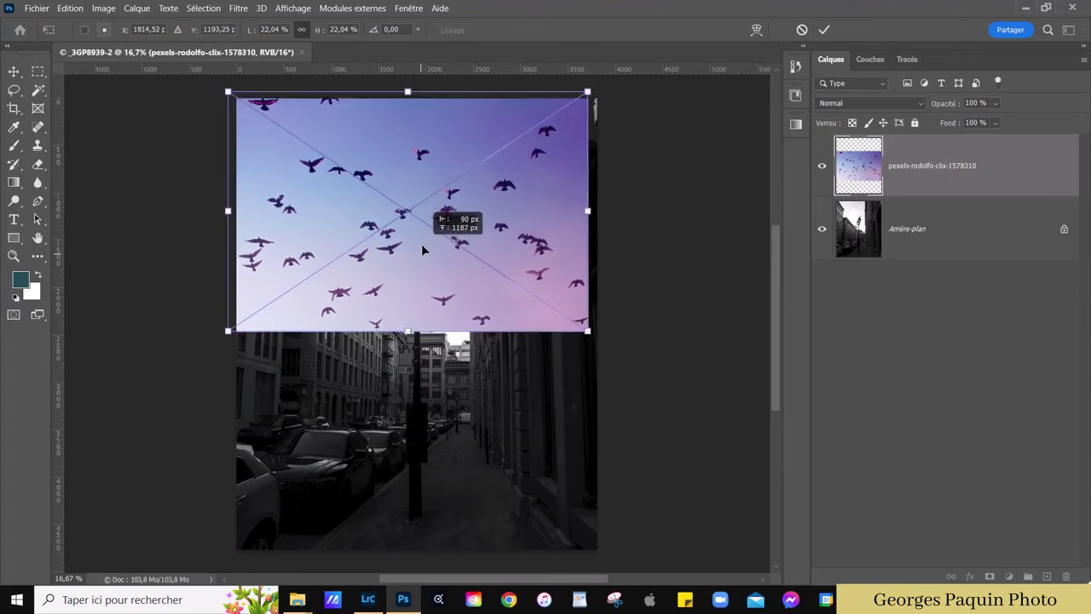
{"action": "left_click_drag", "start_coordinate": [587, 331], "coordinate": [559, 316]}
{"action": "mouse_move", "coordinate": [441, 256]}
{"action": "left_mouse_down"}
{"action": "mouse_move", "coordinate": [440, 277]}
{"action": "mouse_move", "coordinate": [434, 238]}
{"action": "left_mouse_up"}
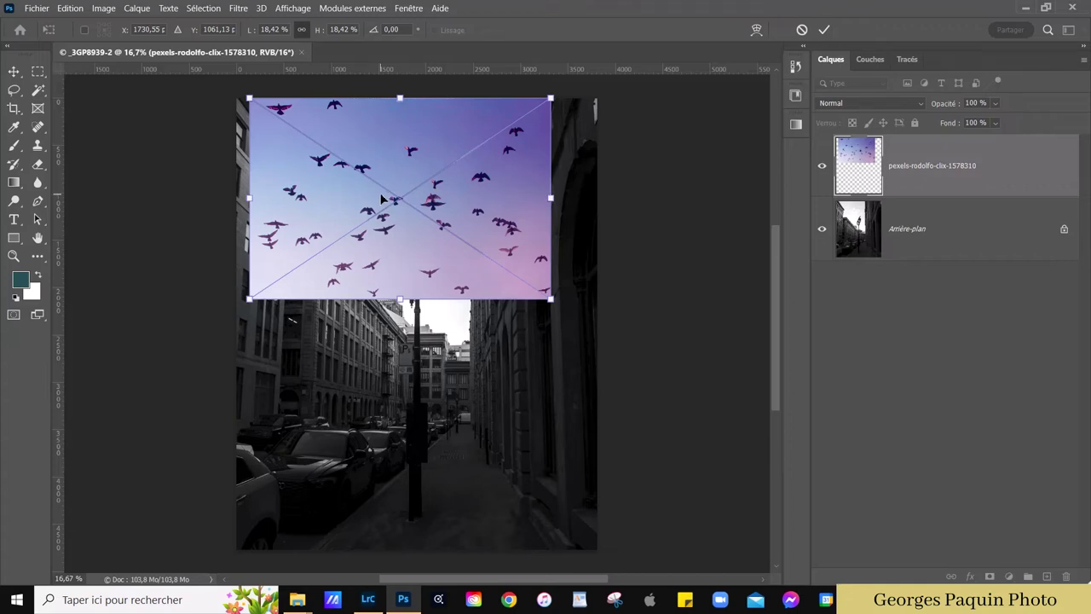
{"action": "left_click", "coordinate": [824, 29]}
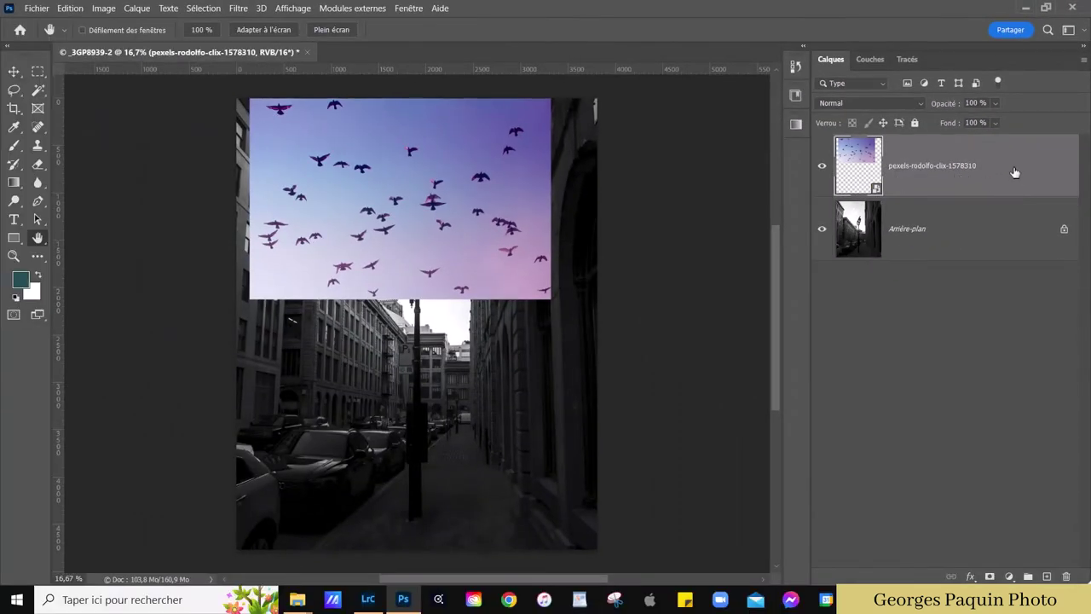
{"action": "right_click", "coordinate": [1014, 172]}
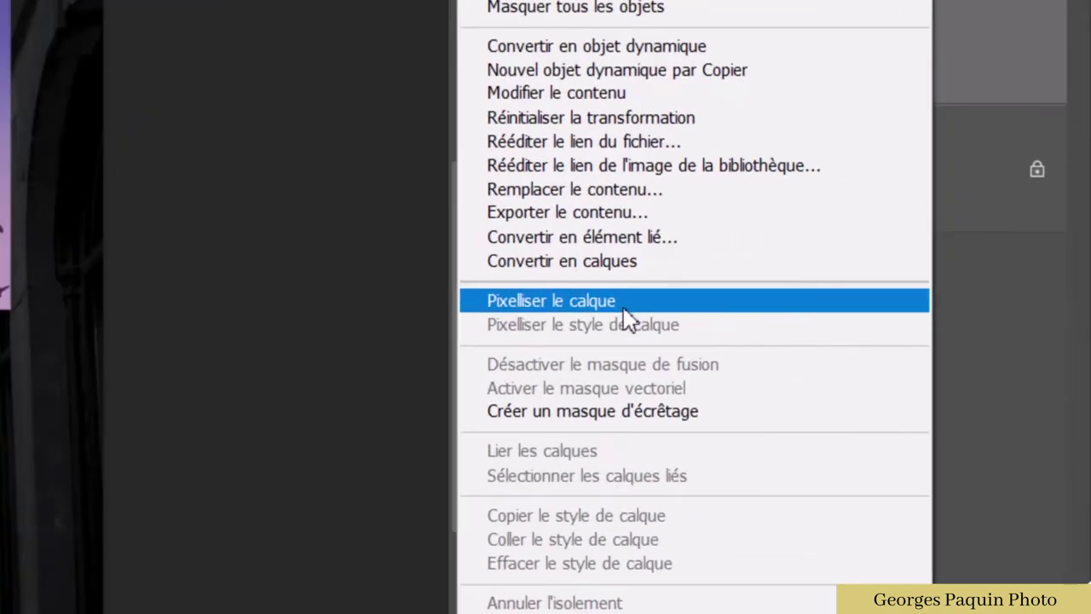
- Rasterize the birds layer with Pixelliser le calque, toggle its visibility to compare, and desaturate it
{"action": "left_click", "coordinate": [623, 309]}
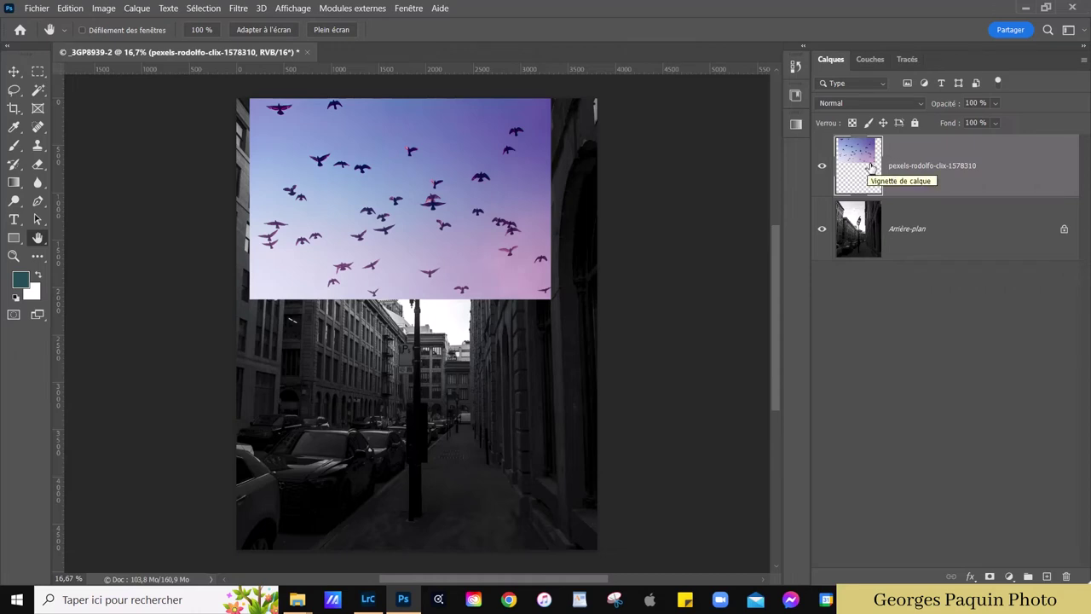
{"action": "left_click_drag", "start_coordinate": [403, 223], "coordinate": [404, 254]}
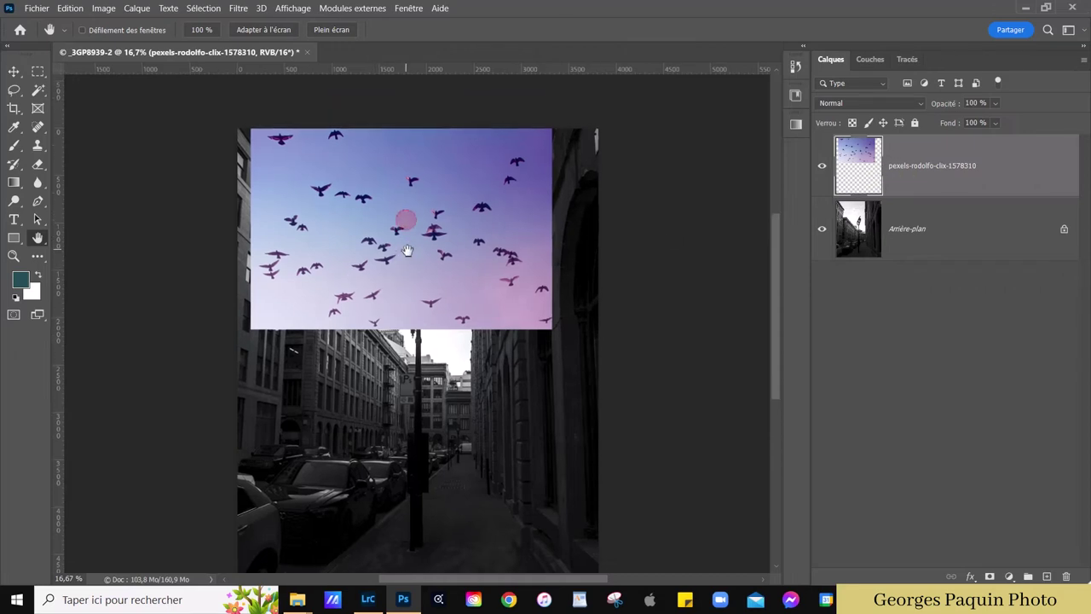
{"action": "left_click", "coordinate": [823, 166]}
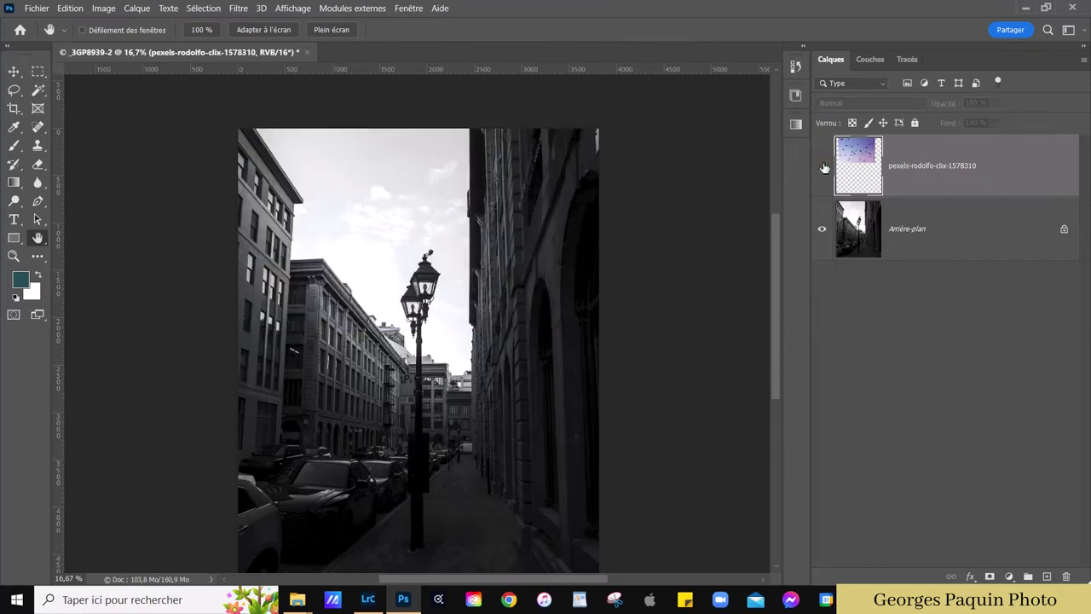
{"action": "left_click", "coordinate": [823, 166]}
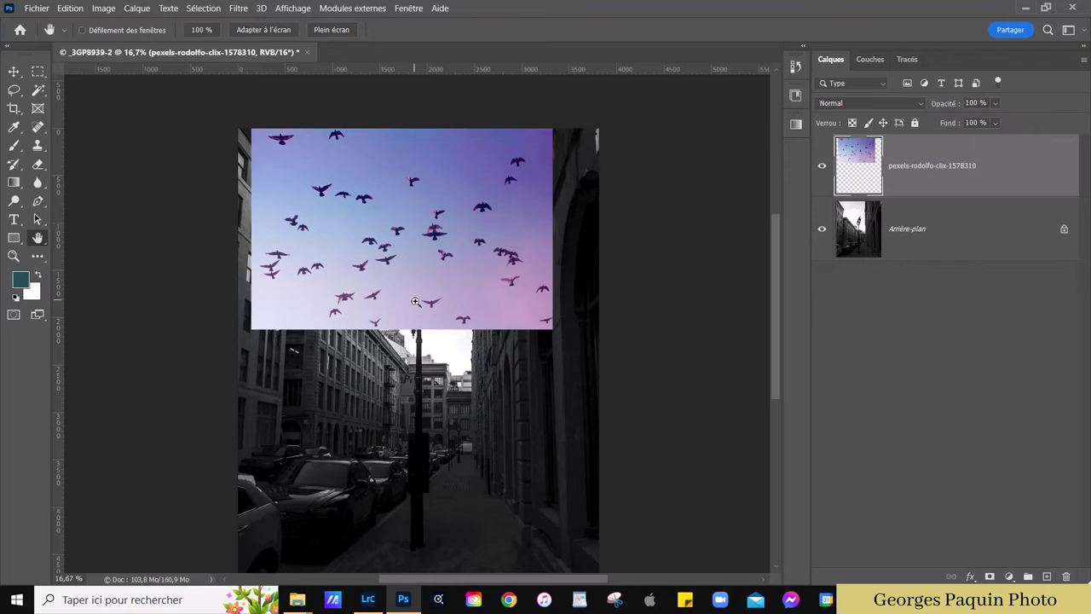
{"action": "key", "text": "ctrl+shift+u"}
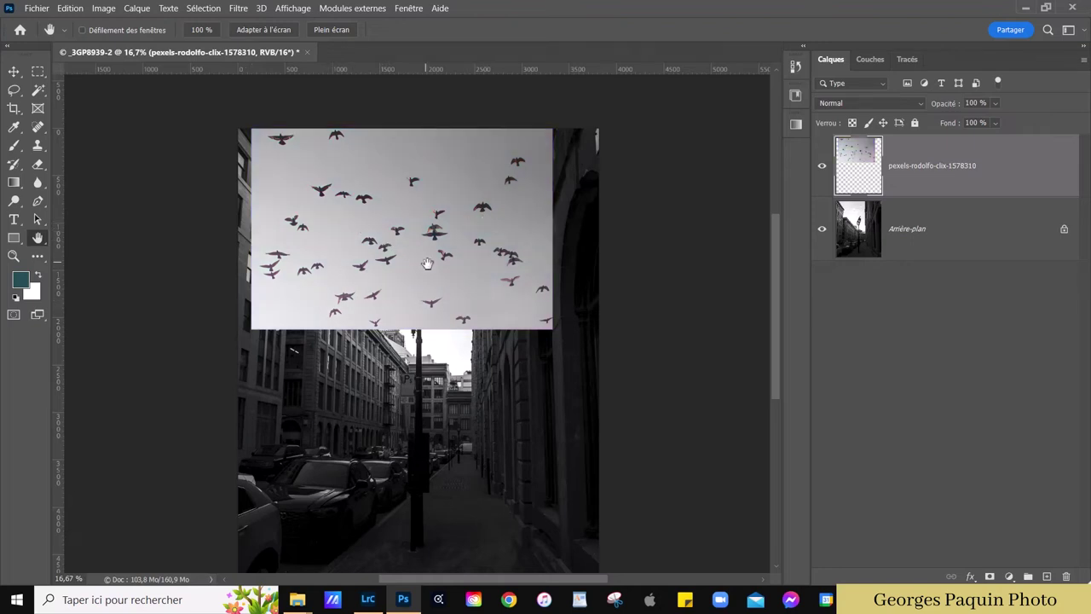
- Apply Shift+Ctrl+U desaturation to the birds layer and zoom in to inspect the grey sky
{"action": "key", "text": "ctrl+shift+u"}
{"action": "scroll", "coordinate": [426, 229], "scroll_direction": "up", "scroll_amount": 2}
{"action": "scroll", "coordinate": [426, 230], "scroll_direction": "up", "scroll_amount": 2}
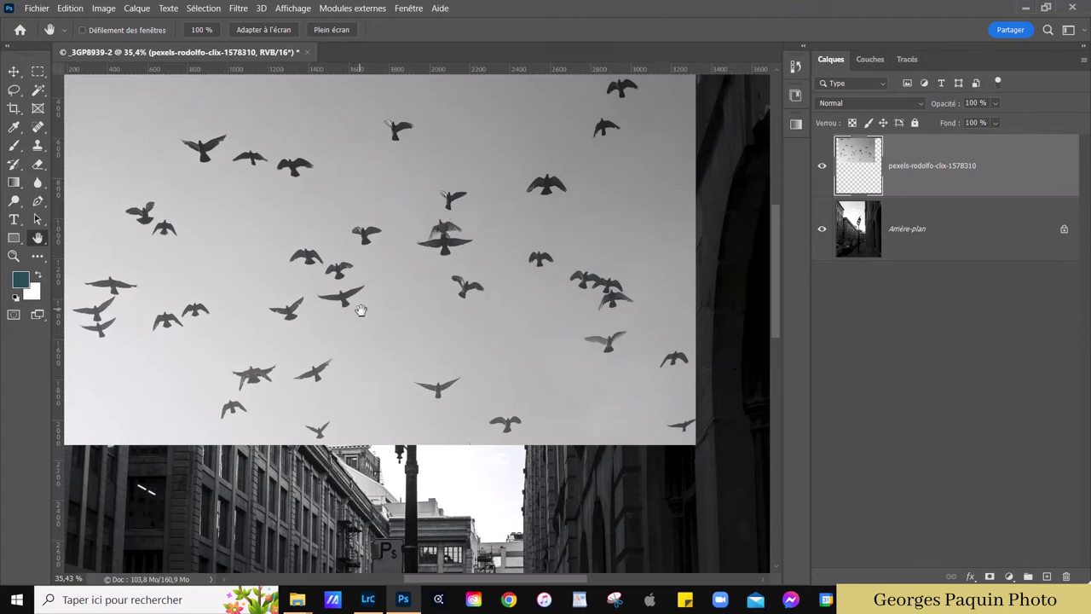
{"action": "scroll", "coordinate": [362, 311], "scroll_direction": "down", "scroll_amount": 1}
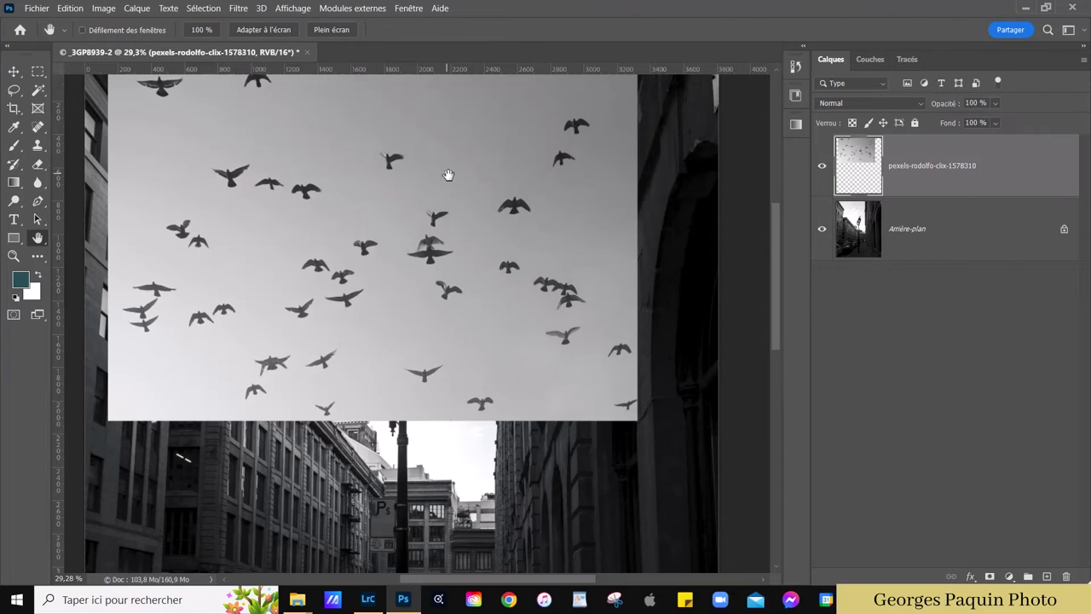
{"action": "scroll", "coordinate": [449, 175], "scroll_direction": "down", "scroll_amount": 1}
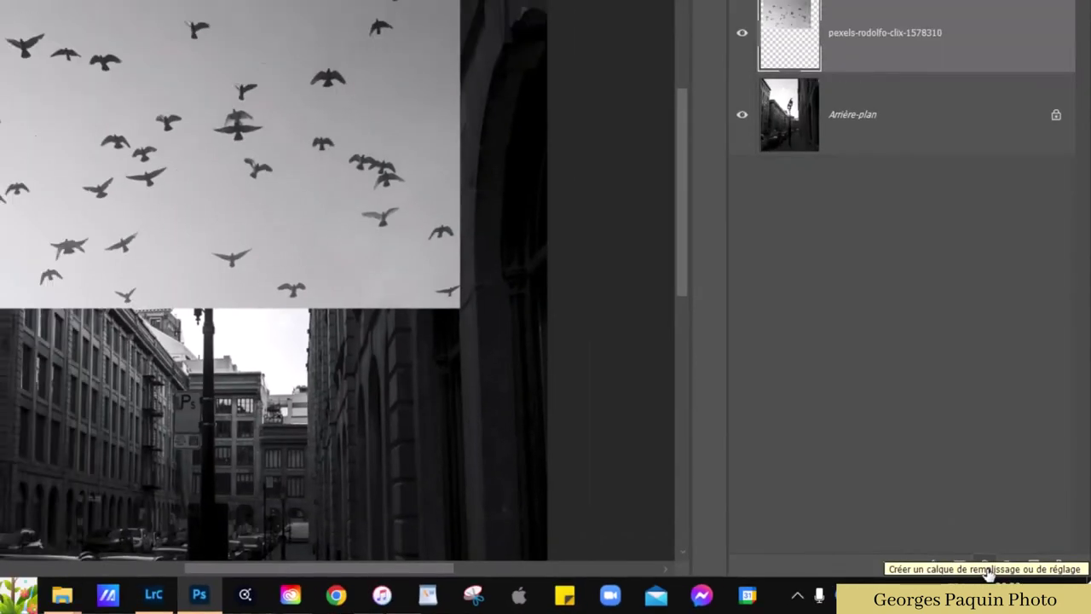
{"action": "left_click", "coordinate": [1011, 579]}
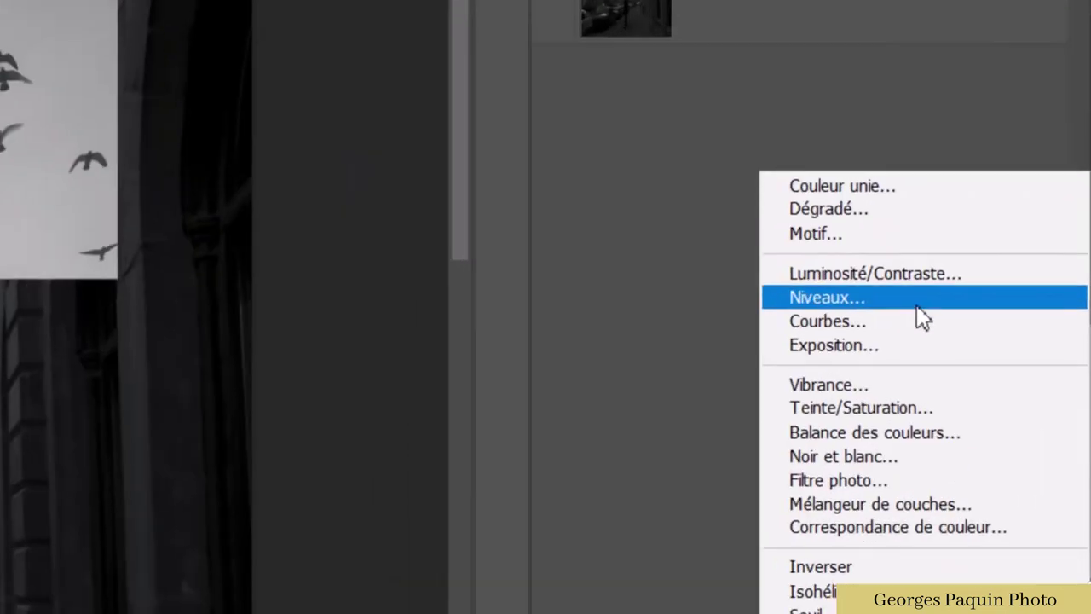
{"action": "left_click", "coordinate": [1004, 390]}
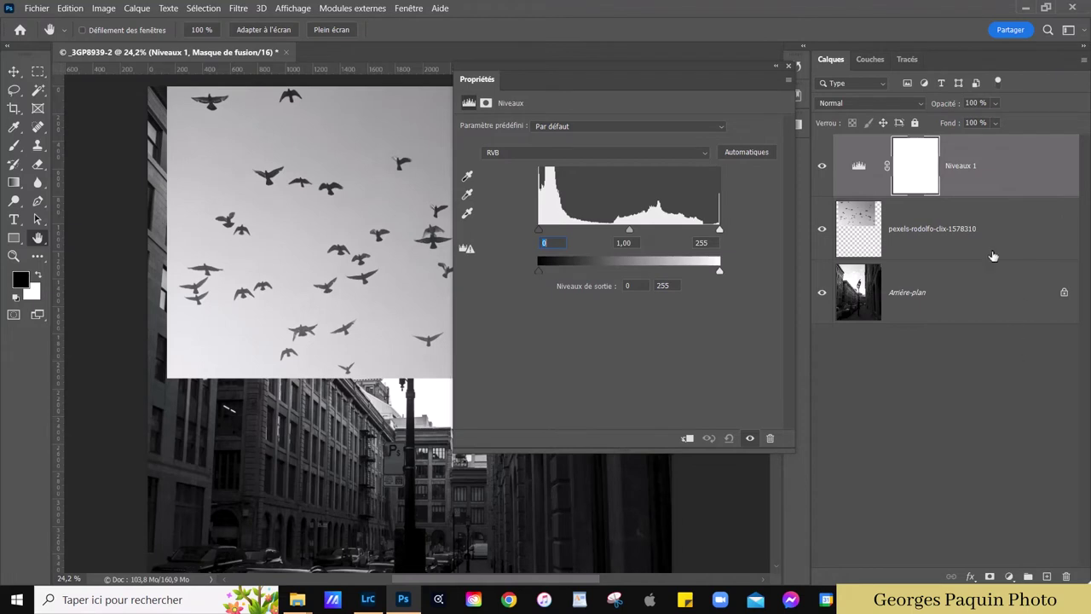
{"action": "scroll", "coordinate": [277, 345], "scroll_direction": "down", "scroll_amount": 2}
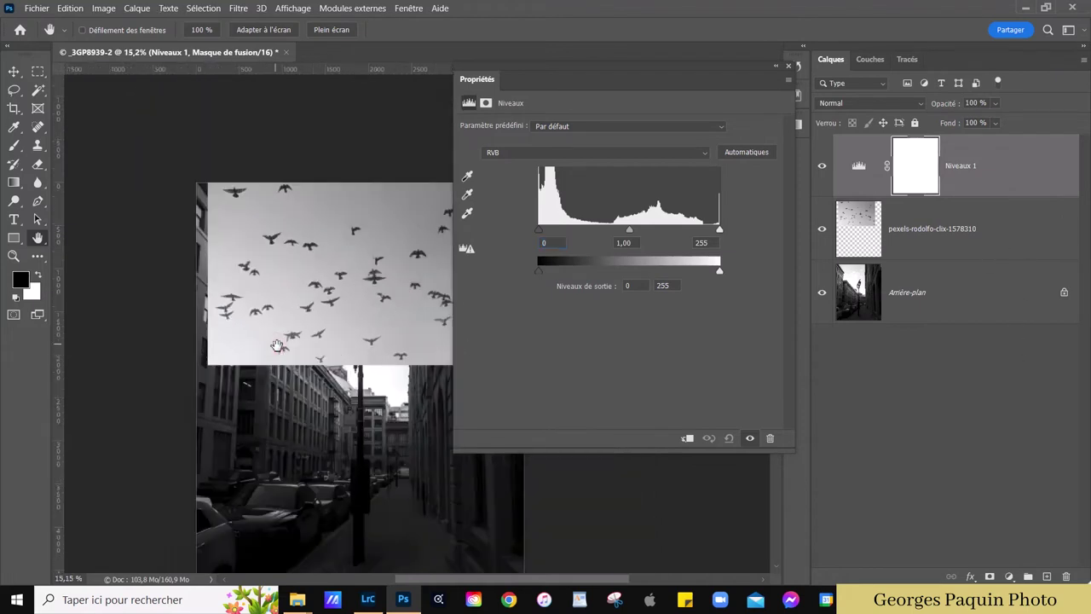
{"action": "scroll", "coordinate": [277, 345], "scroll_direction": "down", "scroll_amount": 1}
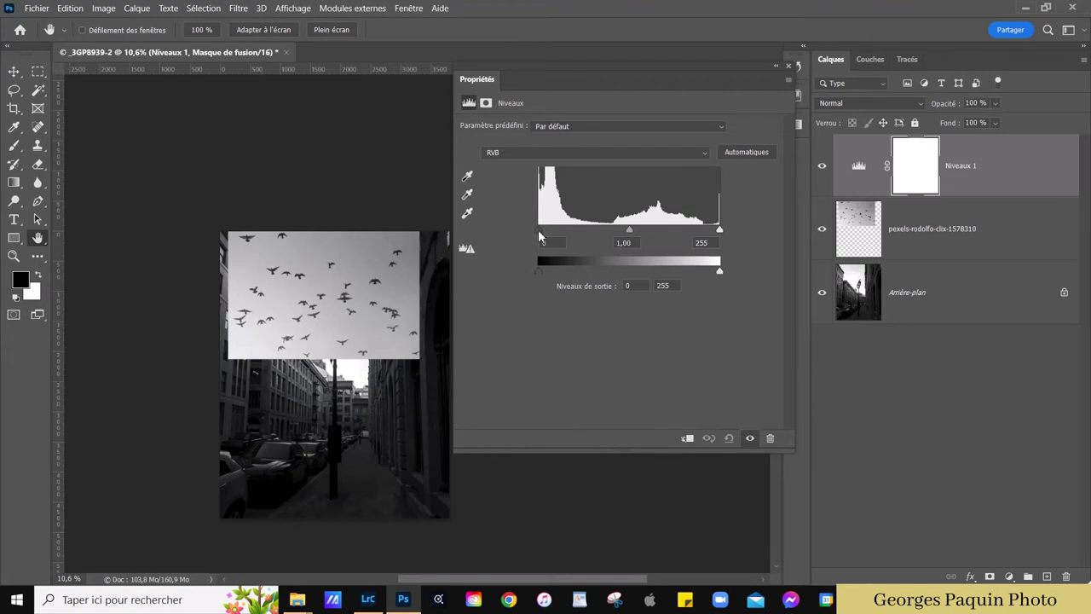
{"action": "left_click_drag", "start_coordinate": [540, 231], "coordinate": [632, 231]}
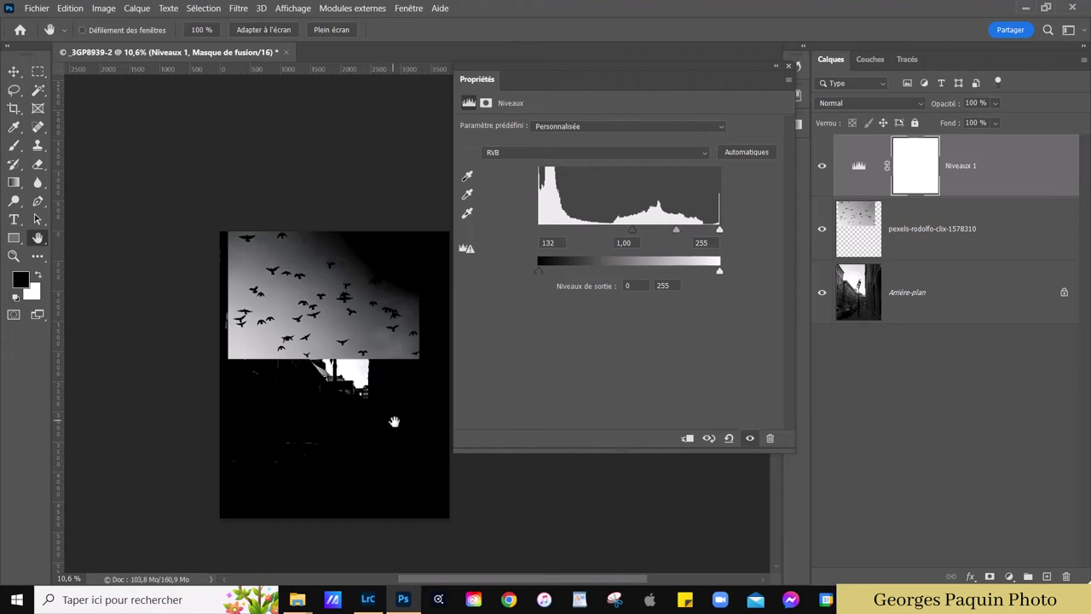
{"action": "left_click", "coordinate": [729, 438]}
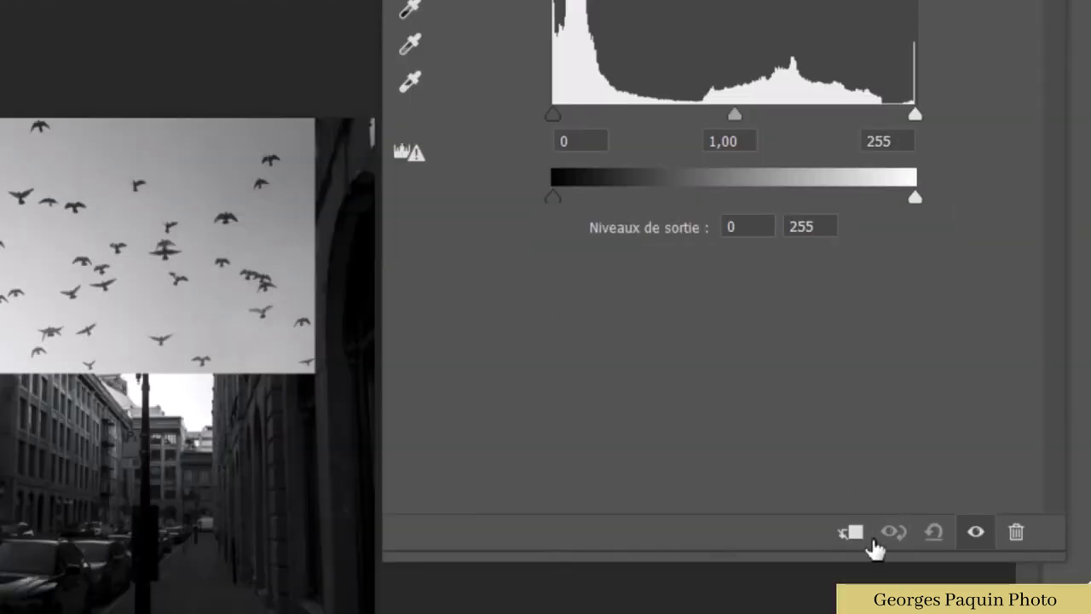
{"action": "mouse_move", "coordinate": [687, 438]}
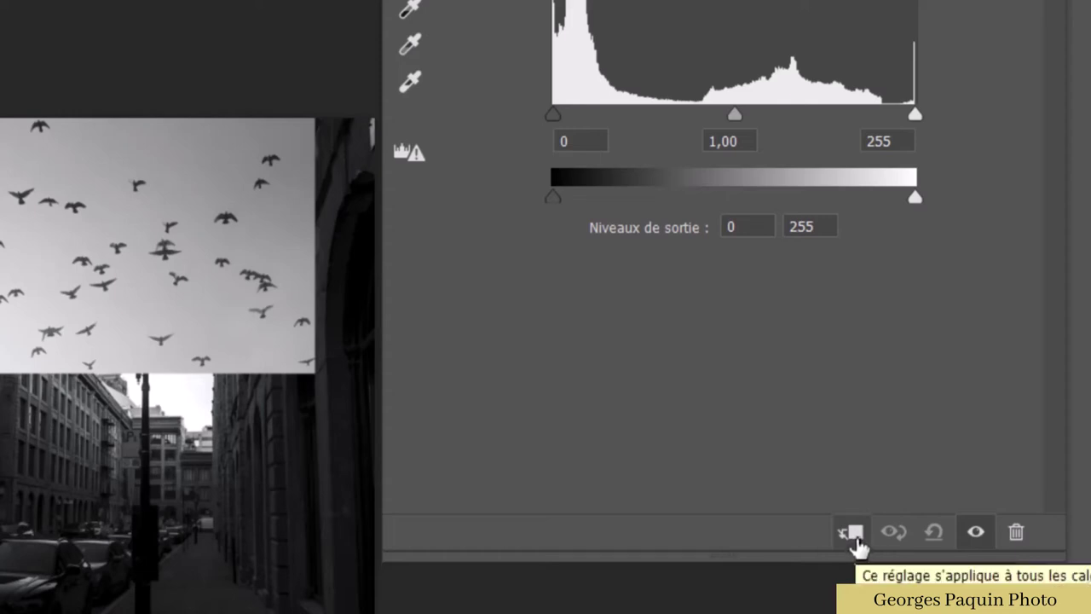
- Clip Levels to the birds layer and set input levels to 62, 1,00 and 172
{"action": "left_click", "coordinate": [852, 533]}
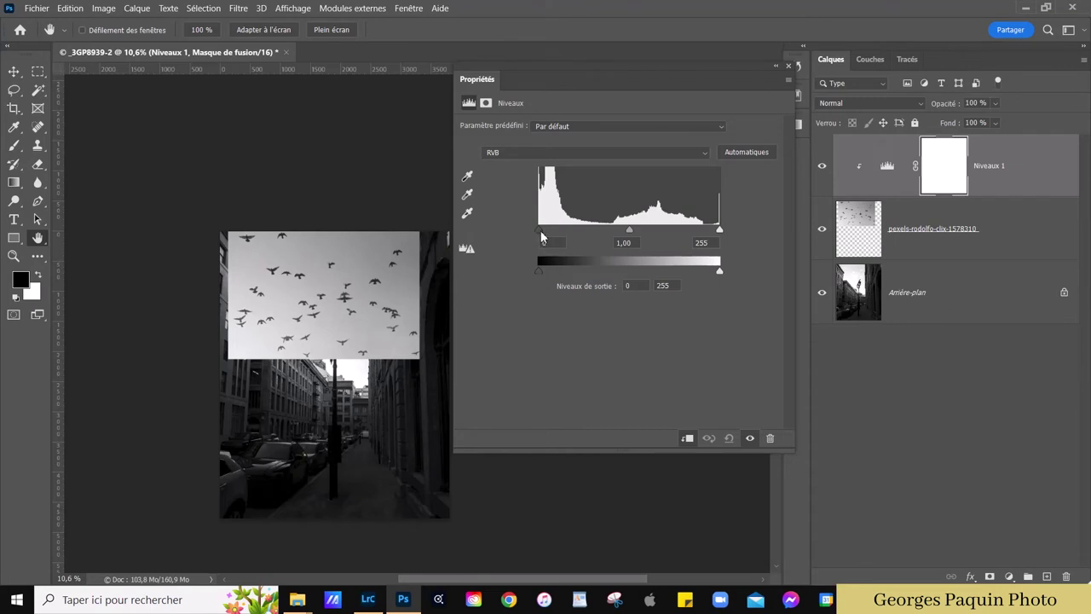
{"action": "mouse_move", "coordinate": [542, 236]}
{"action": "left_mouse_down"}
{"action": "mouse_move", "coordinate": [676, 256]}
{"action": "mouse_move", "coordinate": [533, 245]}
{"action": "left_mouse_up"}
{"action": "scroll", "coordinate": [316, 301], "scroll_direction": "up", "scroll_amount": 3}
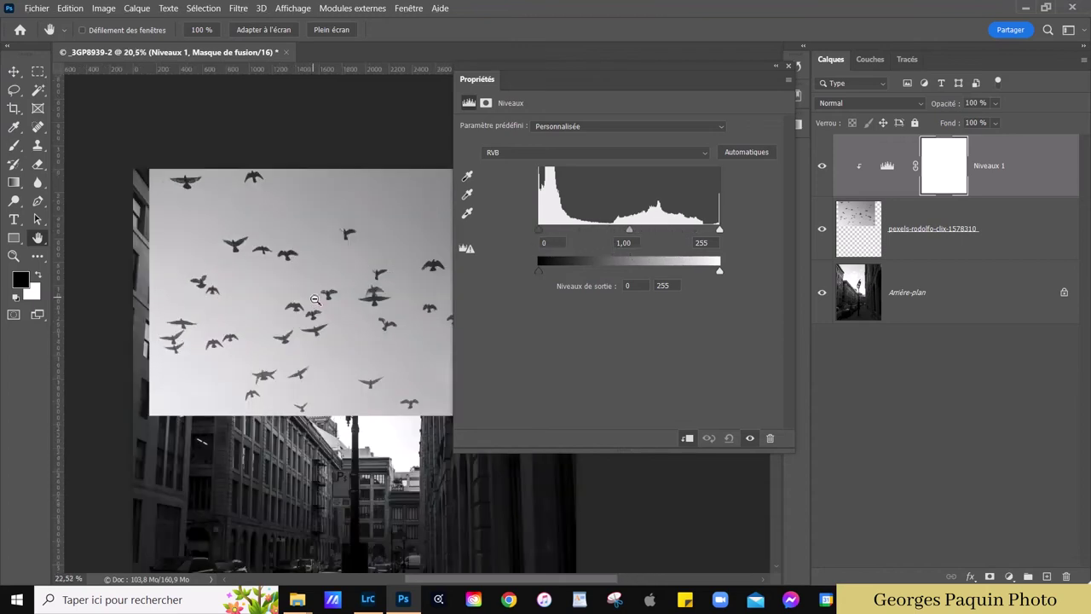
{"action": "scroll", "coordinate": [315, 300], "scroll_direction": "up", "scroll_amount": 2}
{"action": "scroll", "coordinate": [315, 300], "scroll_direction": "up", "scroll_amount": 1}
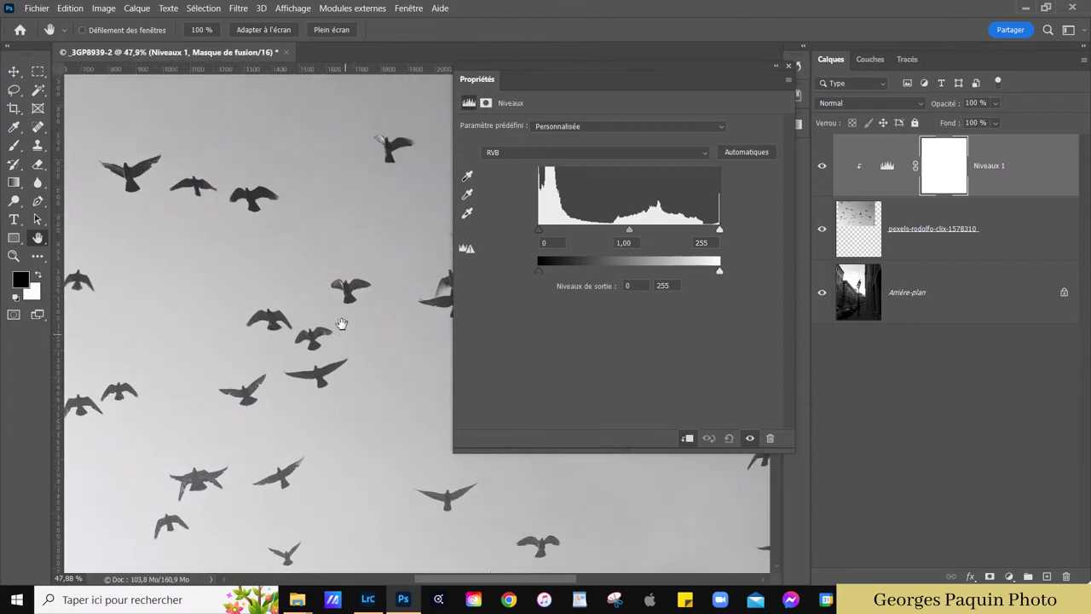
{"action": "scroll", "coordinate": [341, 323], "scroll_direction": "down", "scroll_amount": 1}
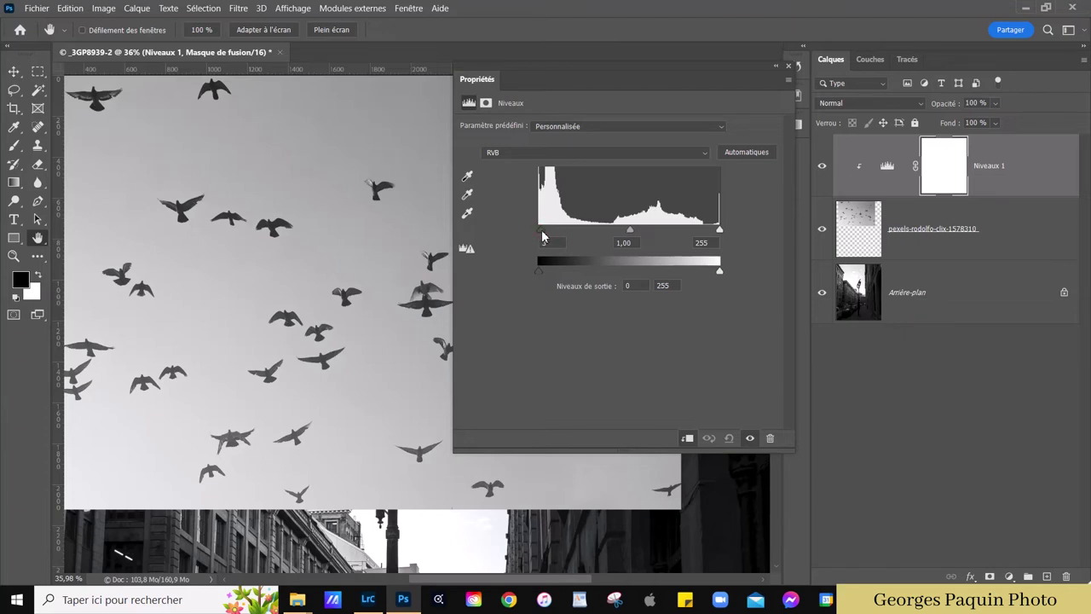
{"action": "left_click_drag", "start_coordinate": [541, 231], "coordinate": [584, 243]}
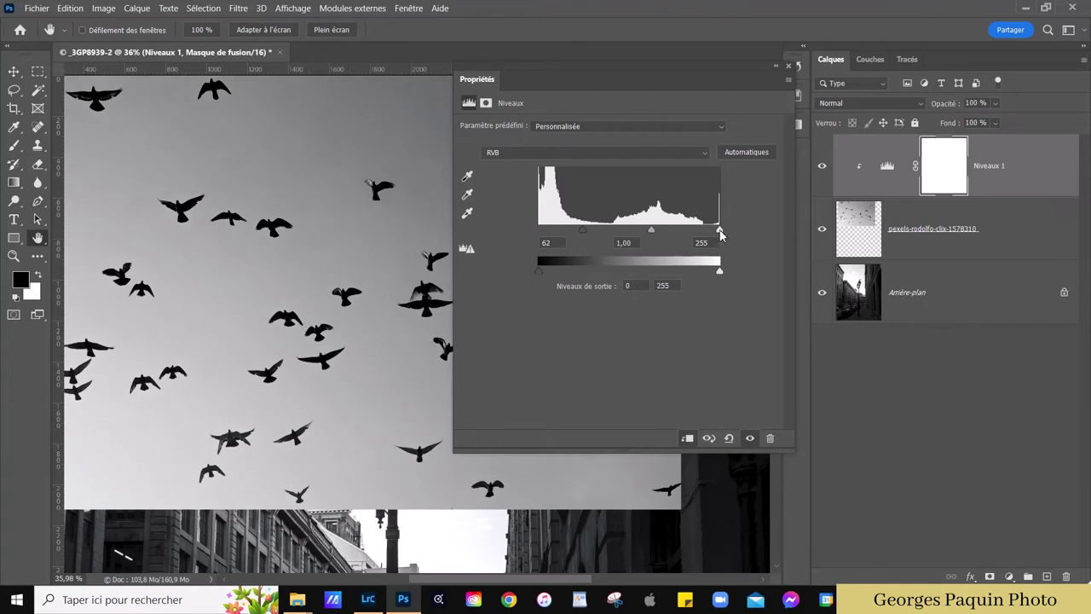
{"action": "mouse_move", "coordinate": [718, 230]}
{"action": "left_mouse_down"}
{"action": "mouse_move", "coordinate": [670, 232]}
{"action": "mouse_move", "coordinate": [647, 264]}
{"action": "mouse_move", "coordinate": [660, 256]}
{"action": "left_mouse_up"}
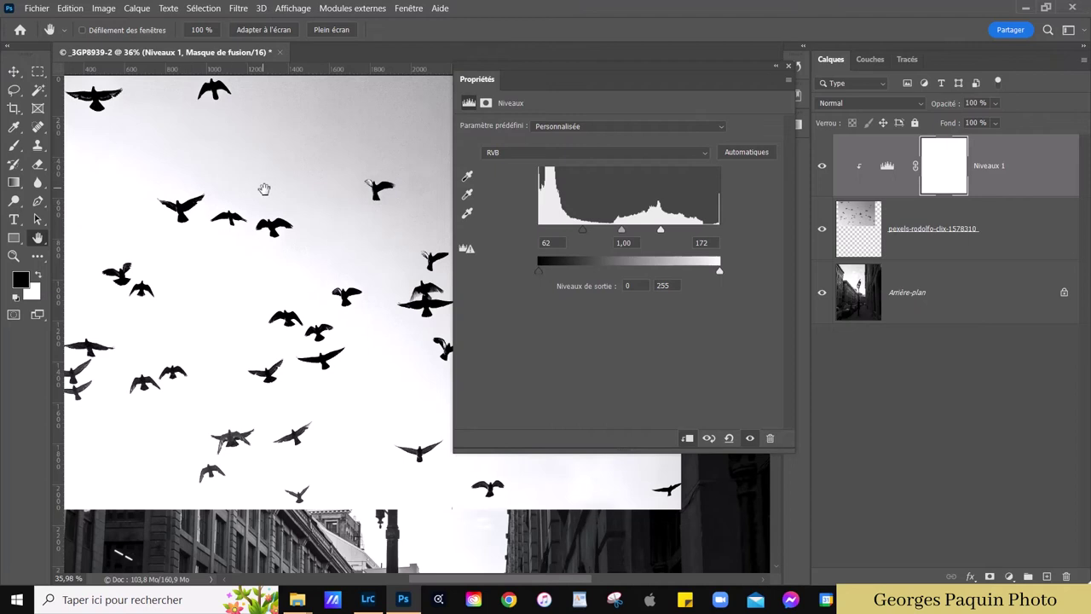
{"action": "scroll", "coordinate": [264, 187], "scroll_direction": "down", "scroll_amount": 2}
{"action": "scroll", "coordinate": [264, 188], "scroll_direction": "down", "scroll_amount": 2}
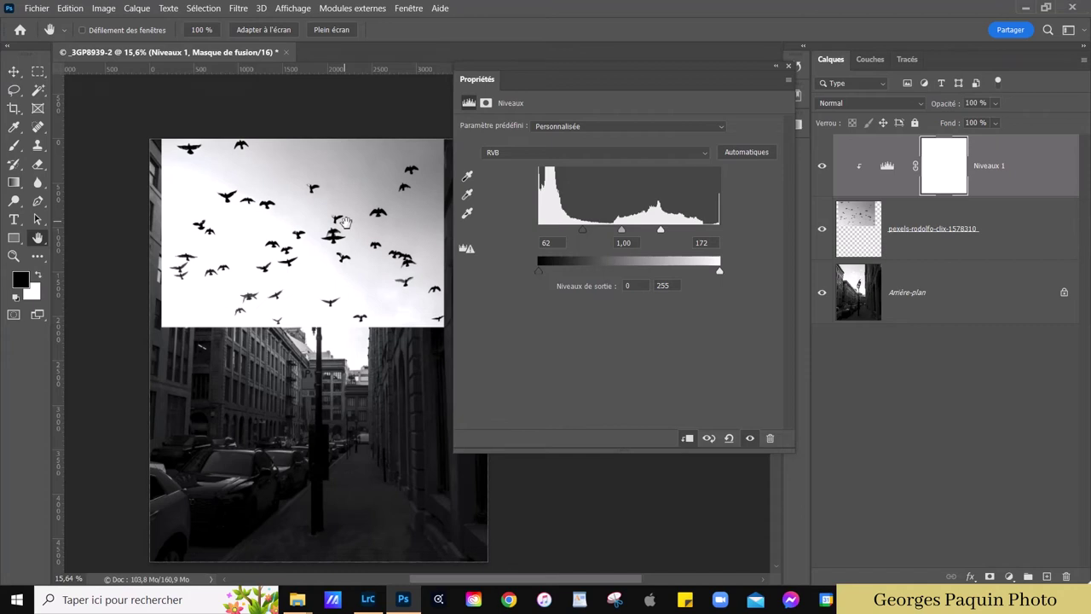
- Close the Levels properties and select the pexels-rodolfo bird layer in the Layers panel
{"action": "left_click", "coordinate": [788, 66]}
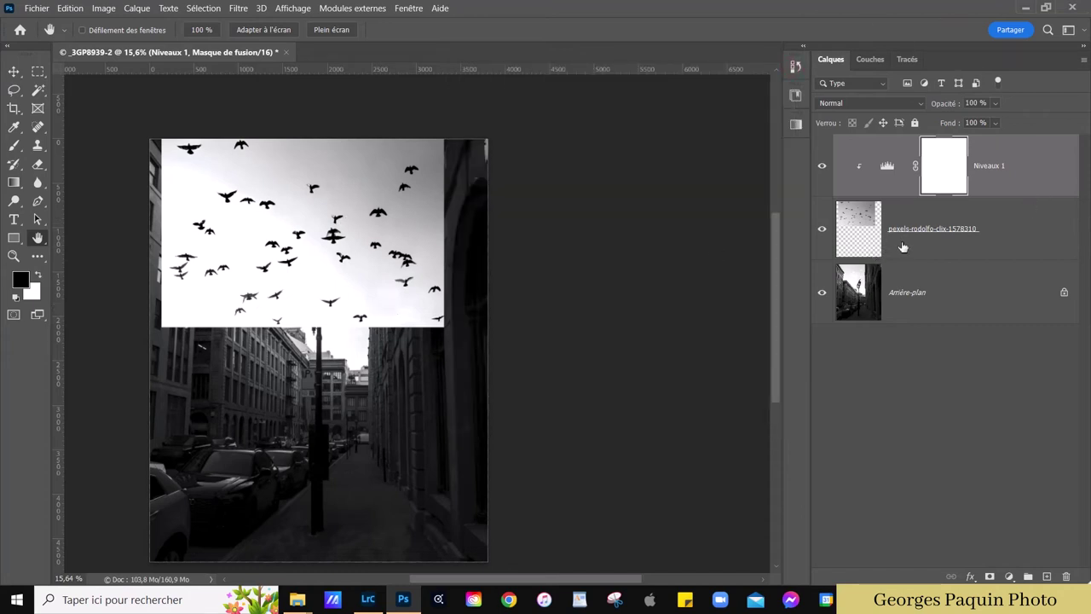
{"action": "left_click", "coordinate": [1049, 239]}
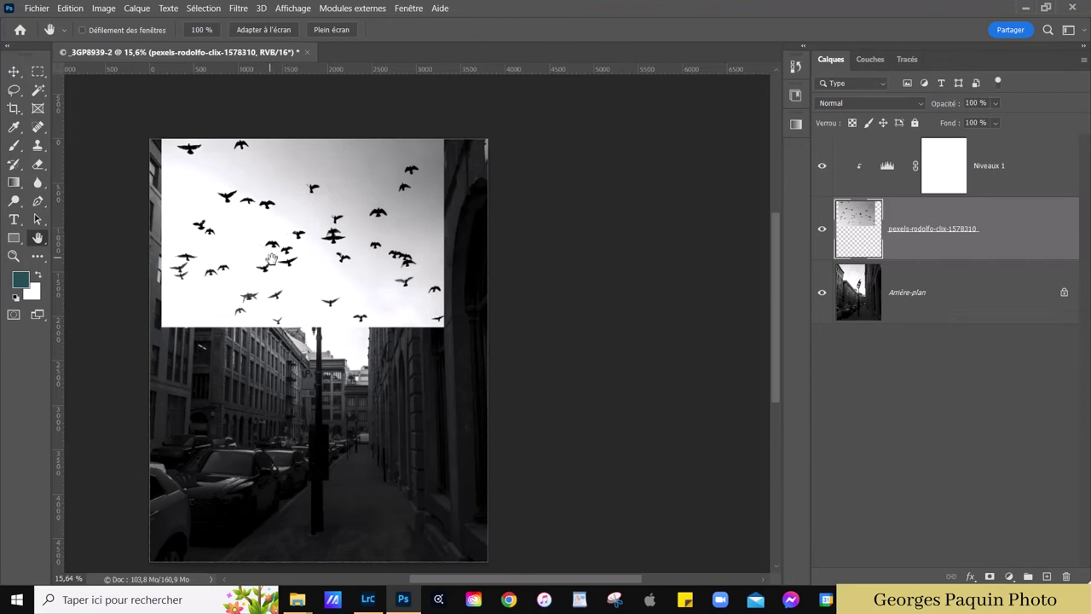
{"action": "scroll", "coordinate": [271, 257], "scroll_direction": "up", "scroll_amount": 3}
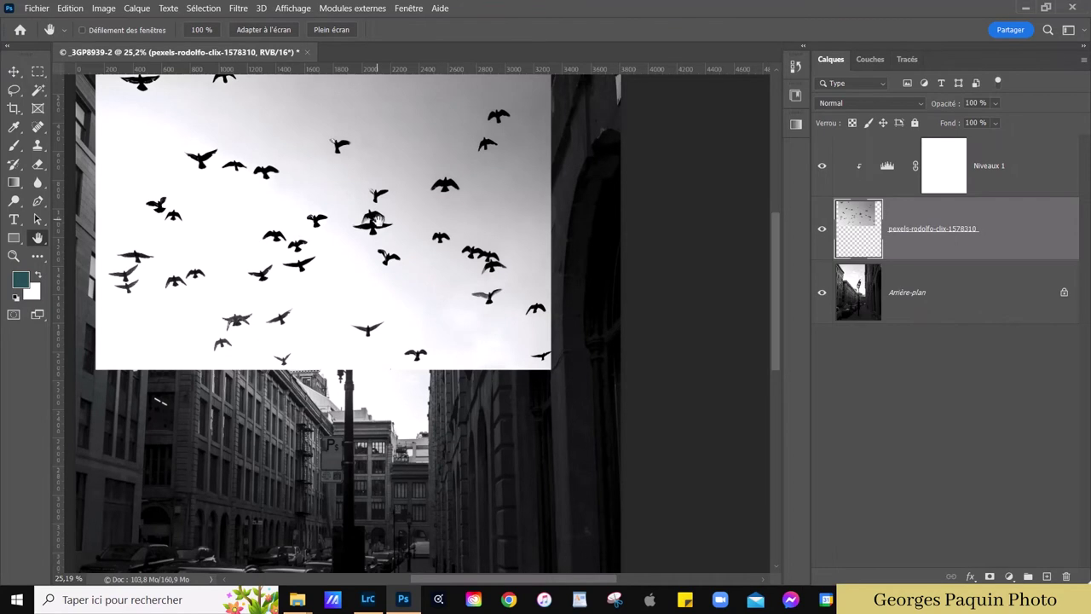
{"action": "scroll", "coordinate": [373, 220], "scroll_direction": "up", "scroll_amount": 2}
{"action": "scroll", "coordinate": [373, 220], "scroll_direction": "up", "scroll_amount": 2}
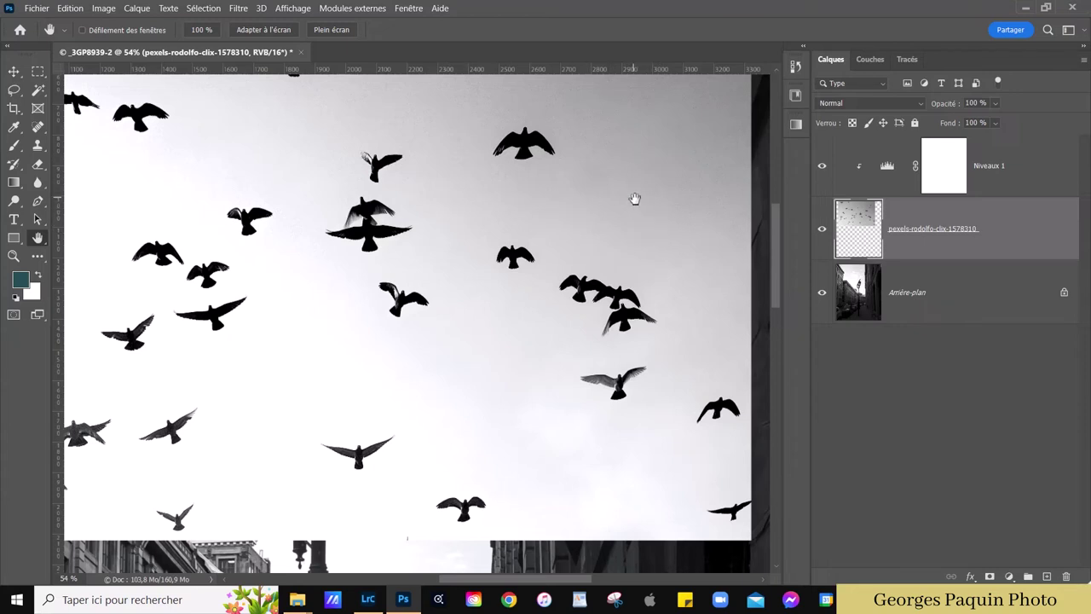
- Open the bird layer's Layer Style Blending Options, keeping the Blend If comparison on Gris
{"action": "double_click", "coordinate": [1059, 243]}
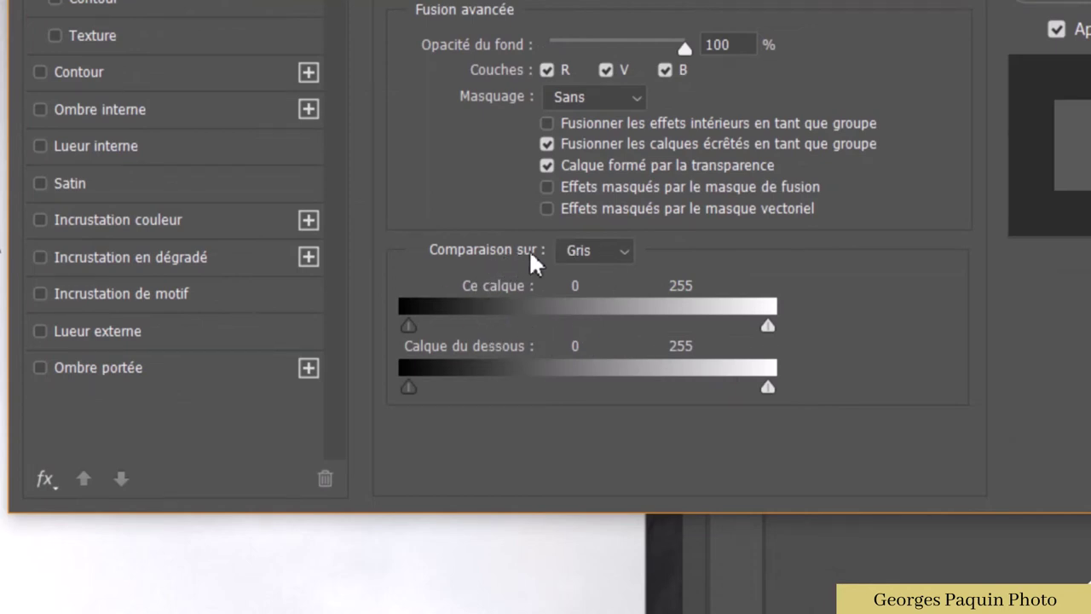
{"action": "left_click", "coordinate": [623, 252]}
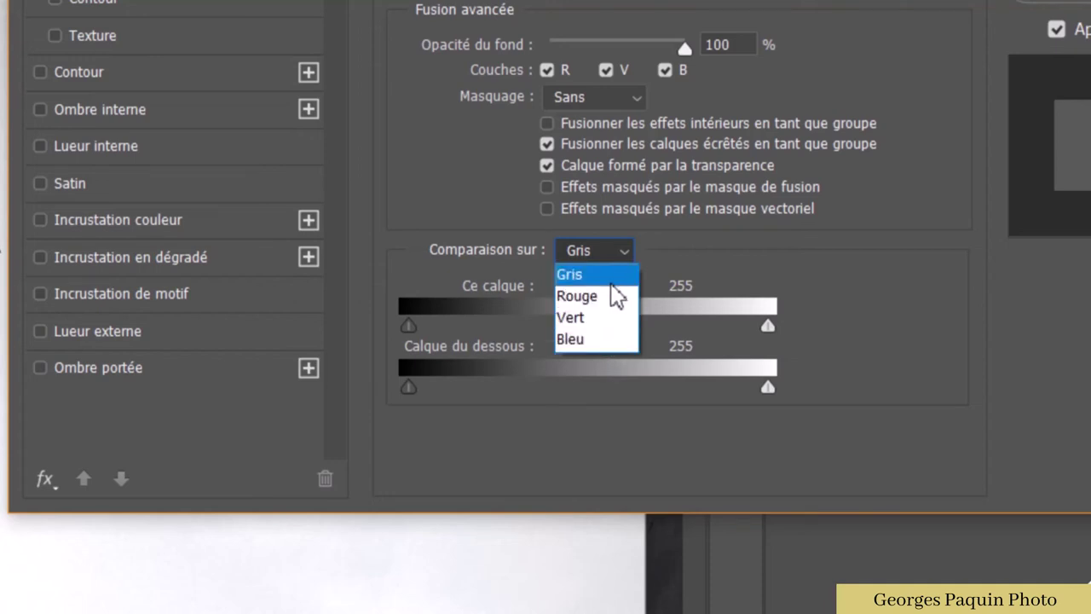
{"action": "left_click", "coordinate": [611, 294]}
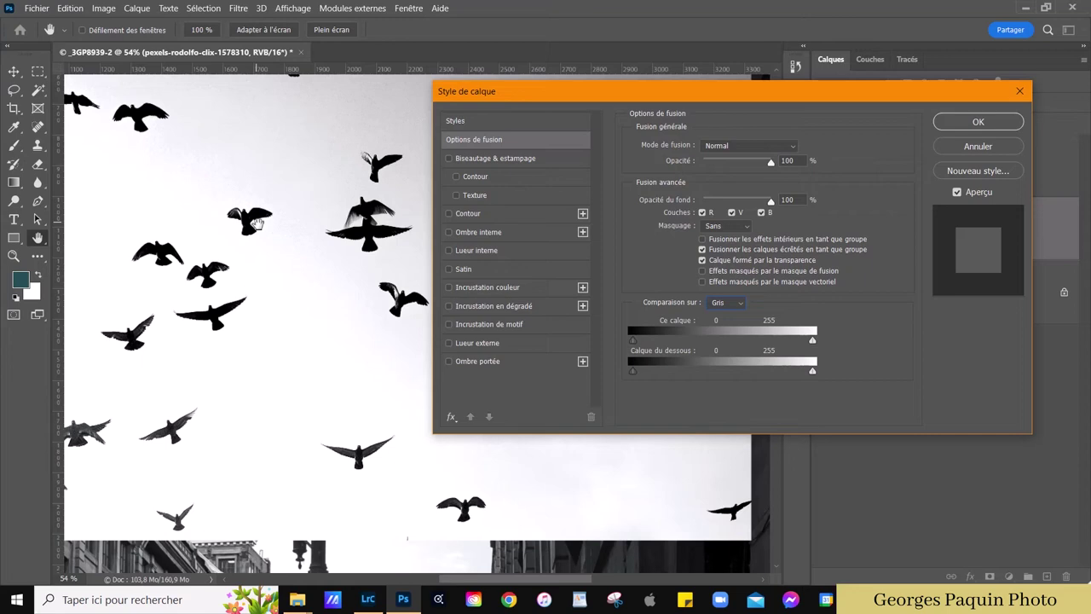
- Drag the Ce calque white Blend If slider down to 77 to hide the pale sky
{"action": "left_click", "coordinate": [813, 341]}
{"action": "left_click_drag", "start_coordinate": [812, 341], "coordinate": [686, 341]}
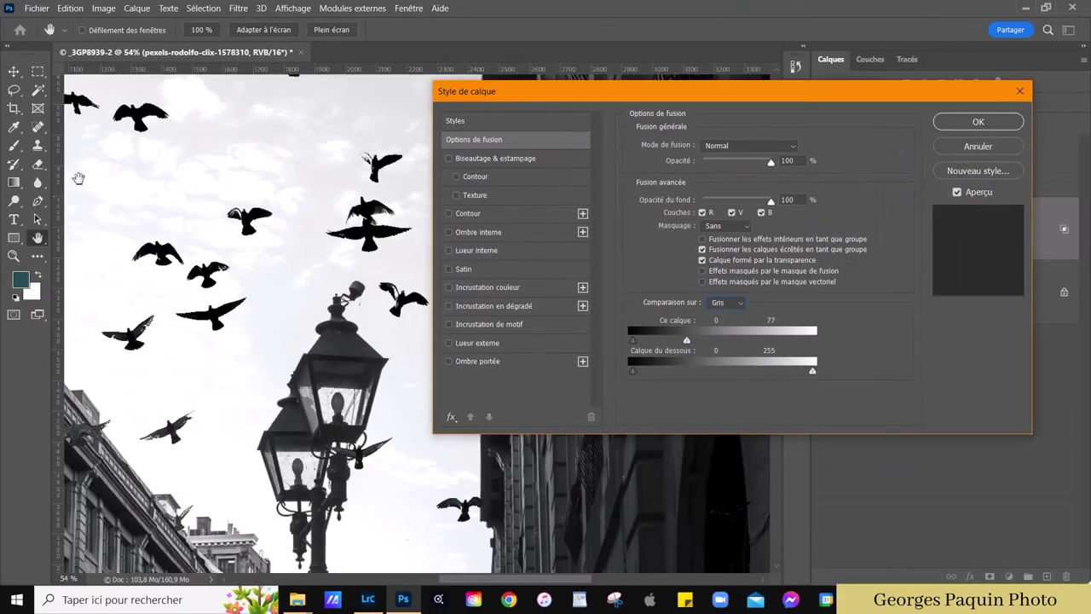
{"action": "left_click", "coordinate": [979, 121]}
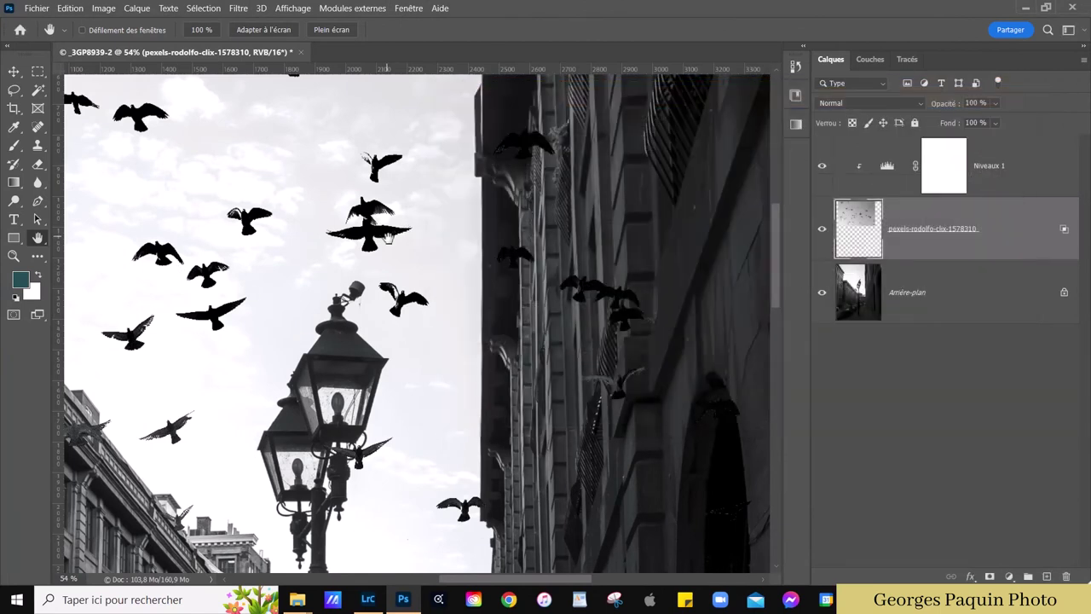
{"action": "scroll", "coordinate": [376, 229], "scroll_direction": "down", "scroll_amount": 3}
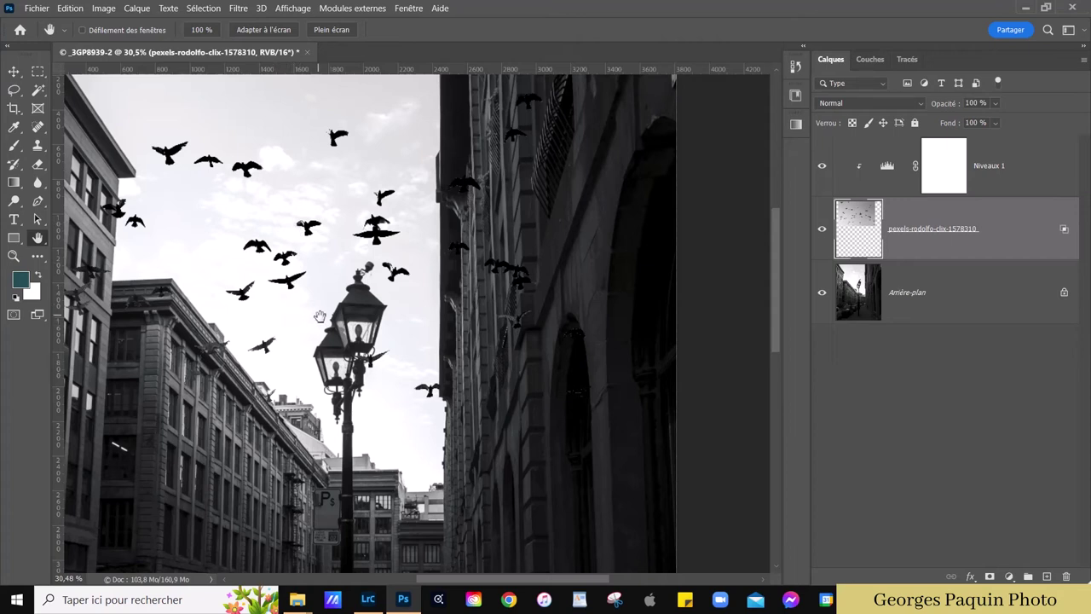
{"action": "scroll", "coordinate": [320, 316], "scroll_direction": "down", "scroll_amount": 2}
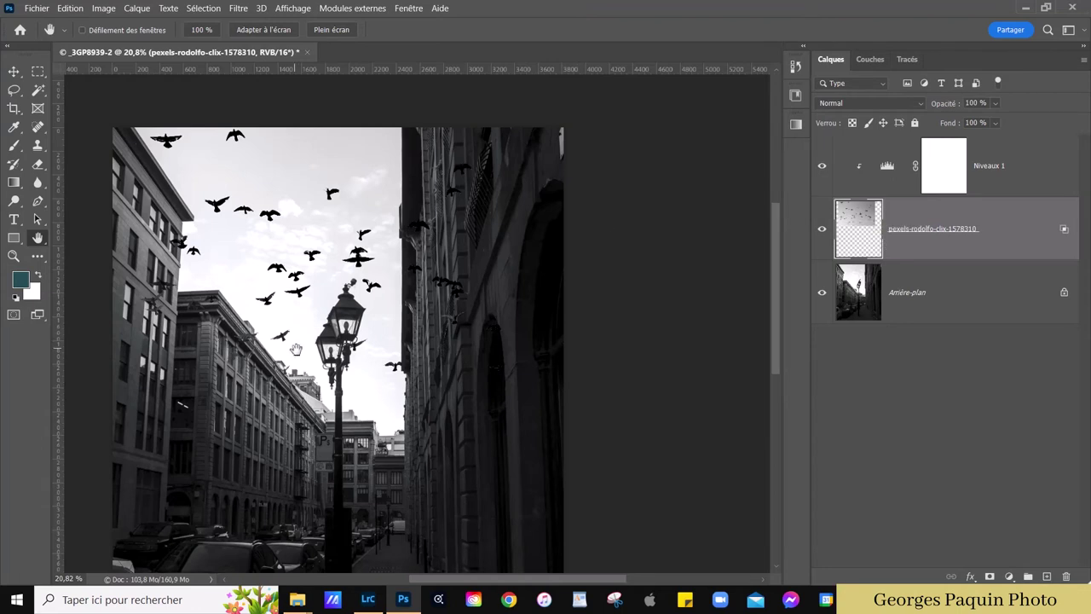
{"action": "scroll", "coordinate": [302, 329], "scroll_direction": "up", "scroll_amount": 2}
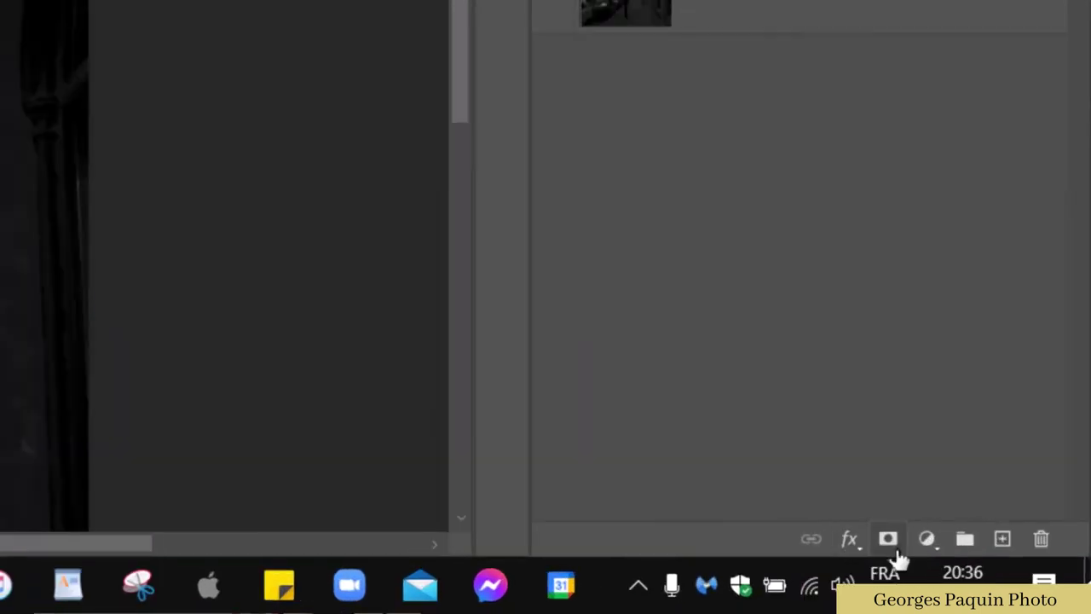
- Add a white layer mask to the bird layer and target the mask for painting
{"action": "left_click", "coordinate": [891, 542]}
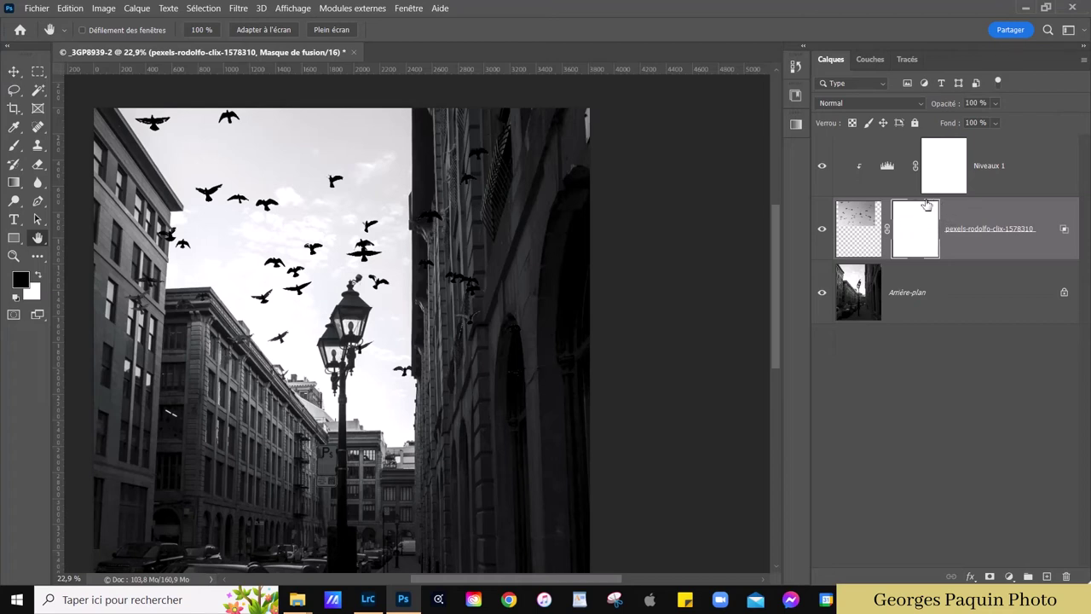
{"action": "left_click", "coordinate": [853, 224]}
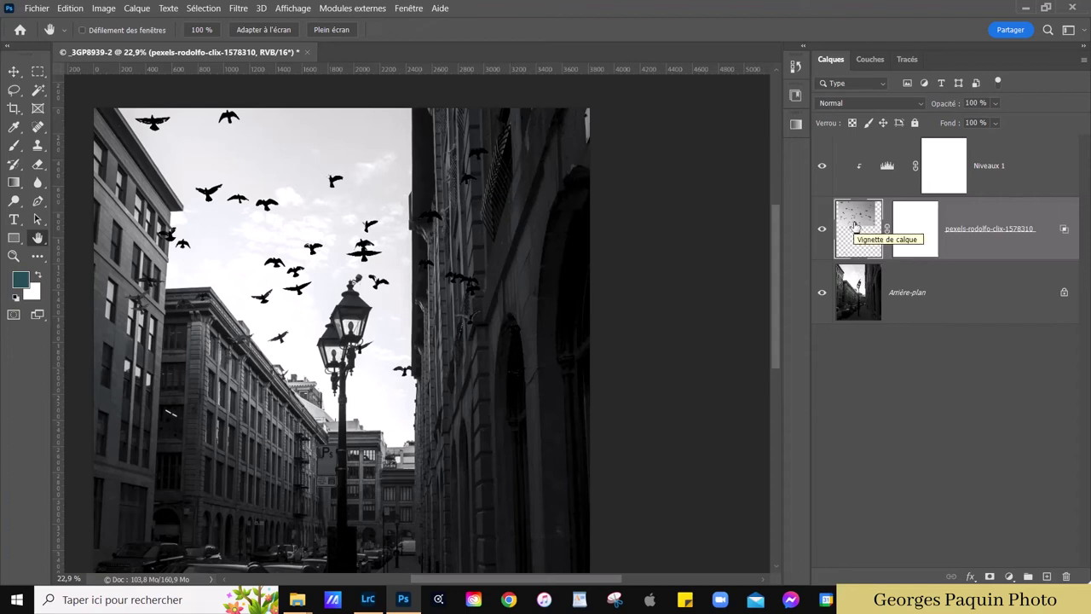
{"action": "left_click", "coordinate": [914, 228]}
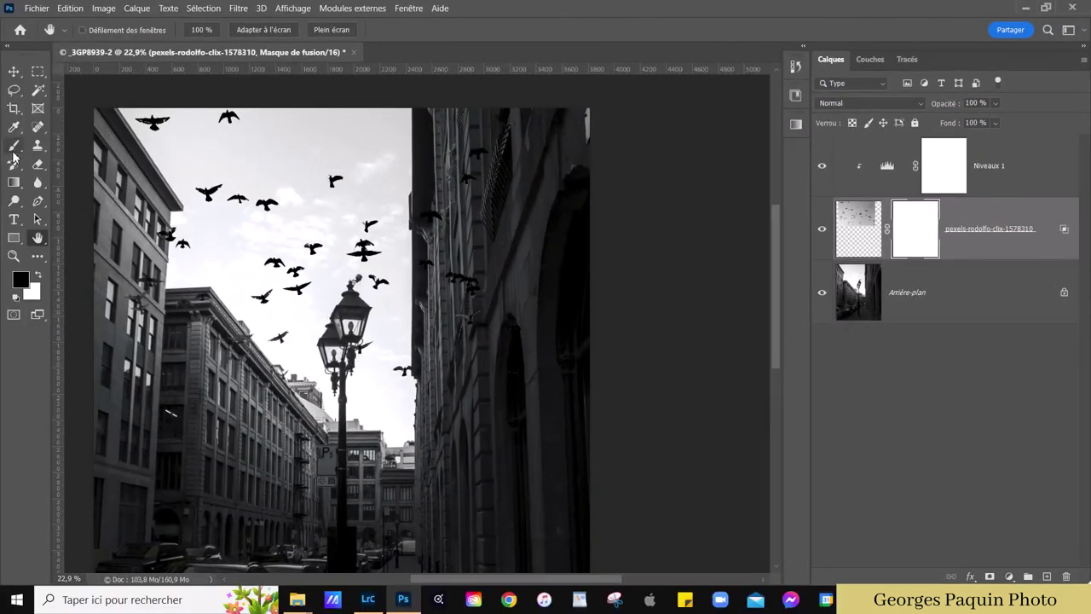
- Brush black on the mask over the right building's birds and stray birds near the lamppost
{"action": "left_click", "coordinate": [14, 145]}
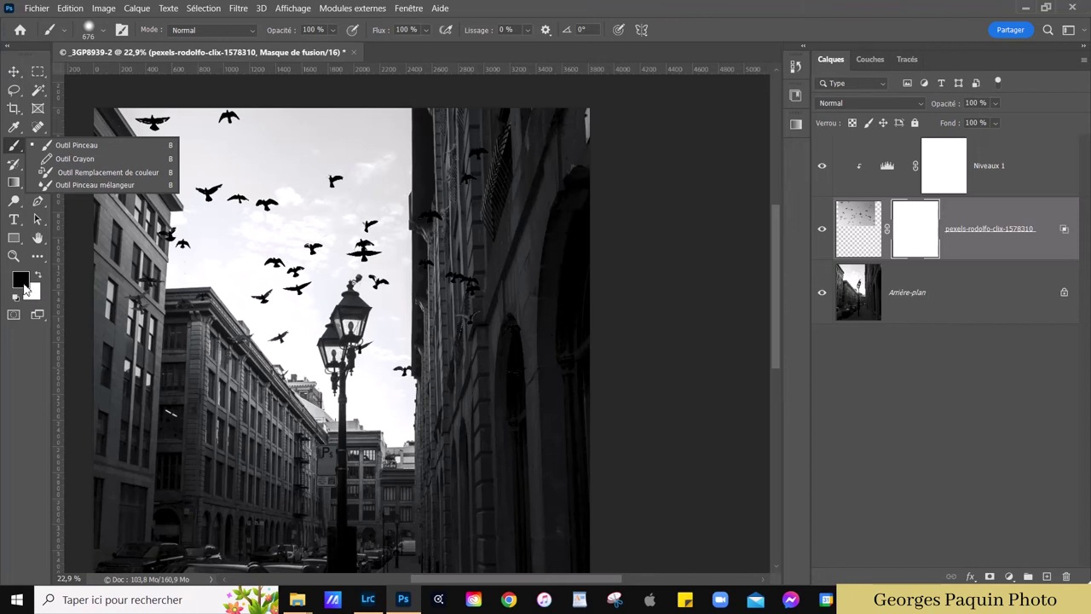
{"action": "left_click", "coordinate": [417, 183]}
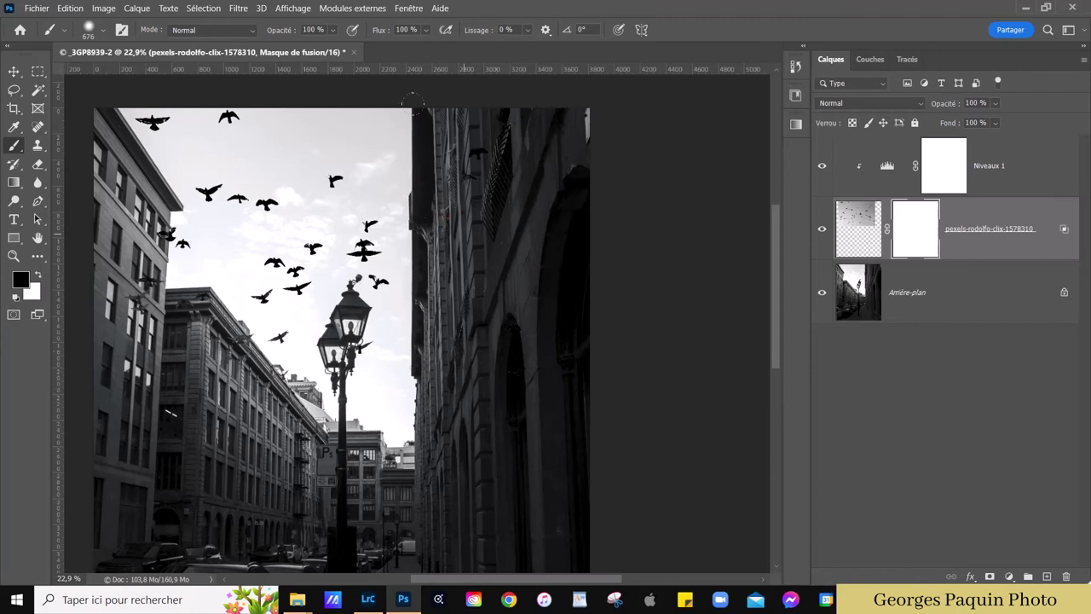
{"action": "mouse_move", "coordinate": [474, 152]}
{"action": "left_mouse_down"}
{"action": "mouse_move", "coordinate": [468, 178]}
{"action": "mouse_move", "coordinate": [493, 221]}
{"action": "left_mouse_up"}
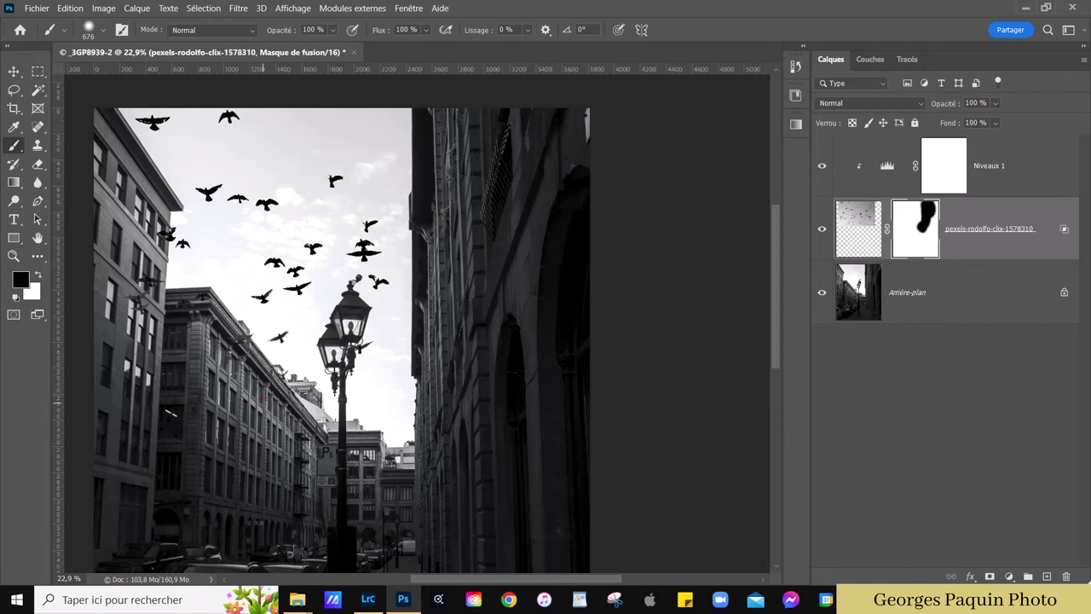
{"action": "left_click", "coordinate": [278, 337]}
{"action": "left_click_drag", "start_coordinate": [168, 235], "coordinate": [181, 245]}
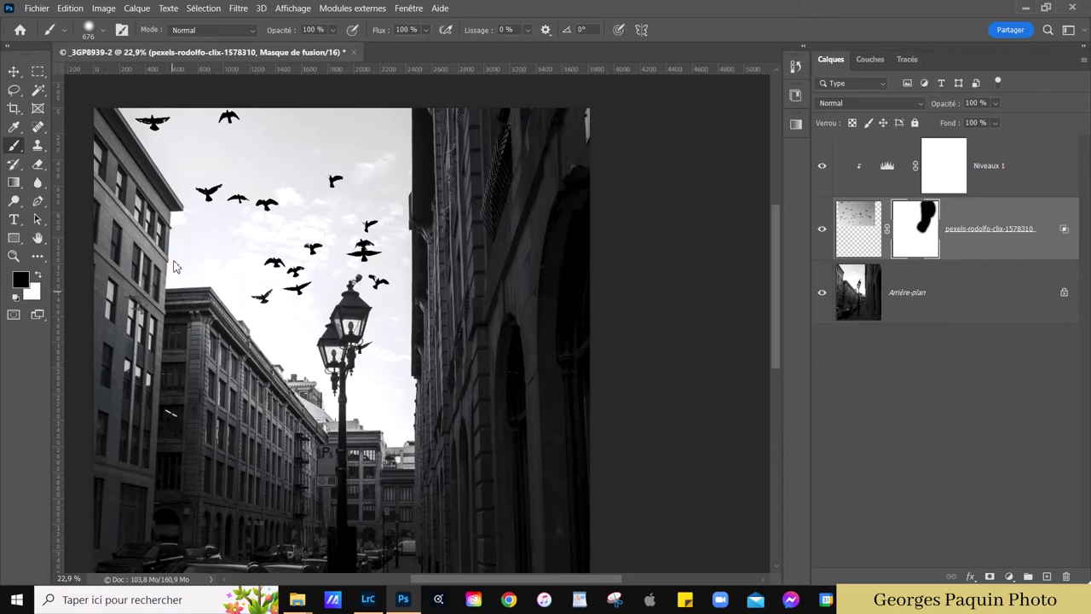
{"action": "left_click", "coordinate": [151, 122]}
{"action": "left_click", "coordinate": [260, 296]}
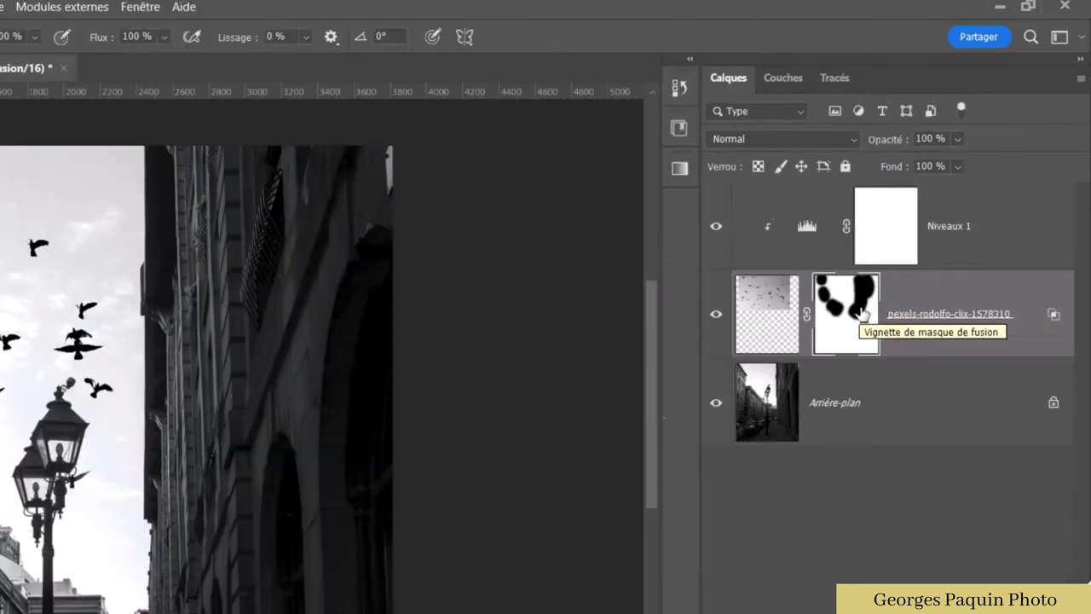
{"action": "scroll", "coordinate": [441, 321], "scroll_direction": "down", "scroll_amount": 2}
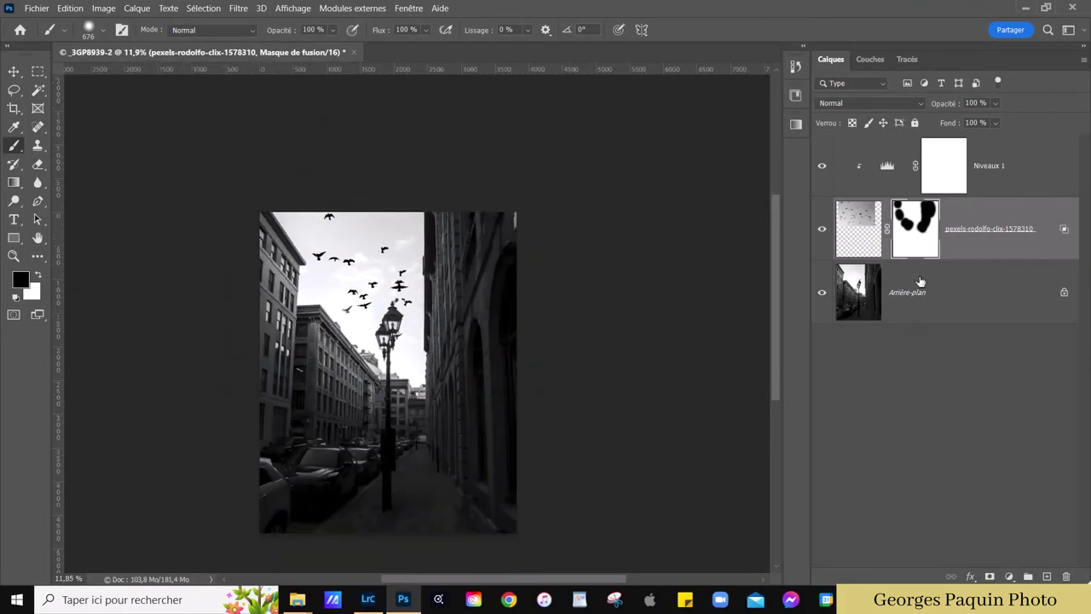
{"action": "left_click", "coordinate": [917, 229], "text": "alt"}
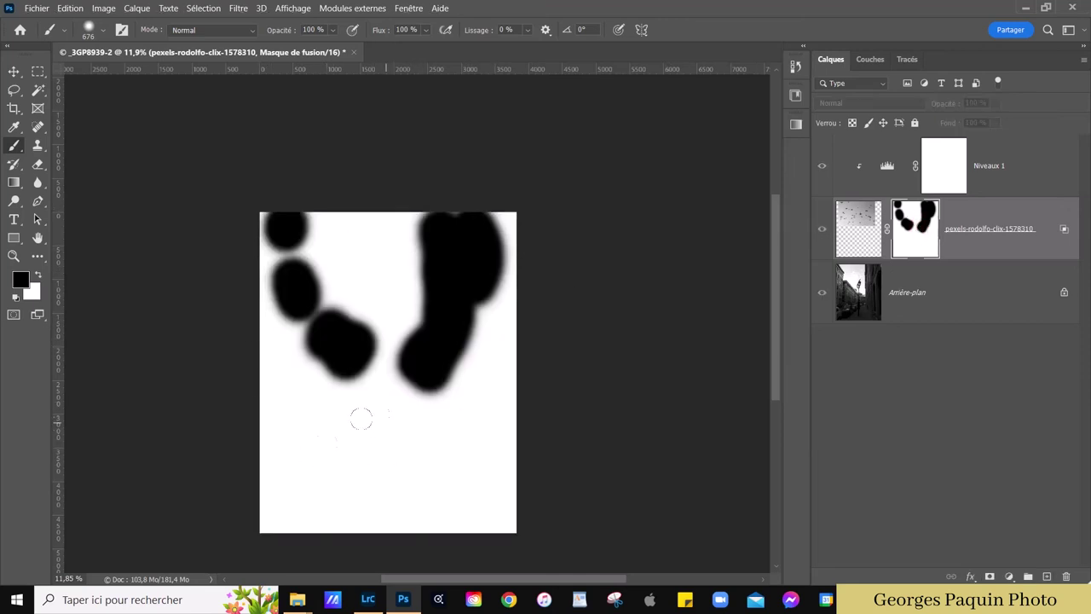
{"action": "left_click_drag", "start_coordinate": [290, 447], "coordinate": [418, 497]}
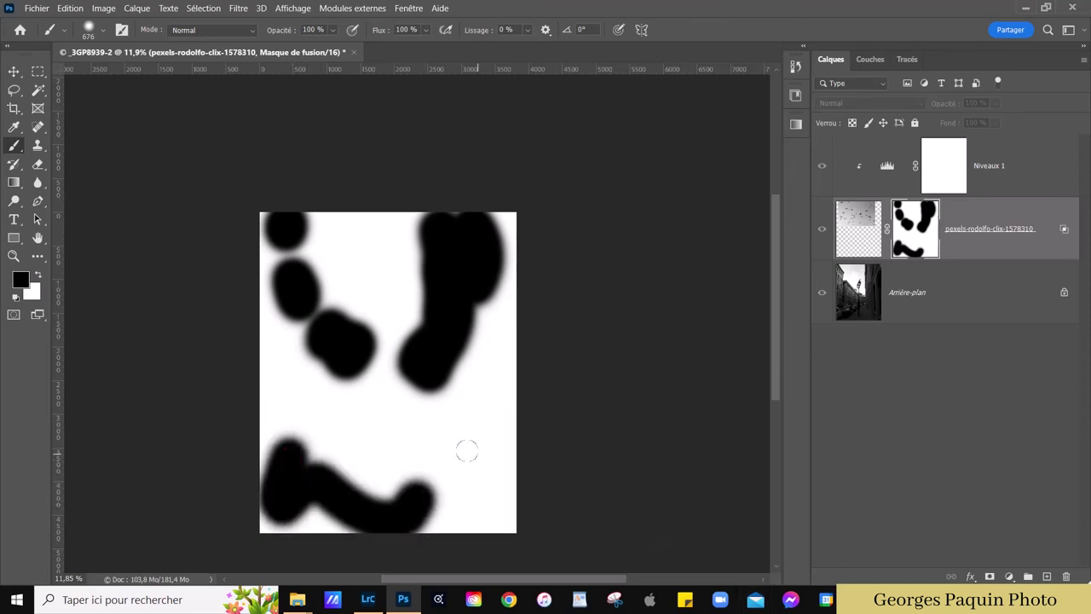
{"action": "left_click_drag", "start_coordinate": [466, 450], "coordinate": [503, 516]}
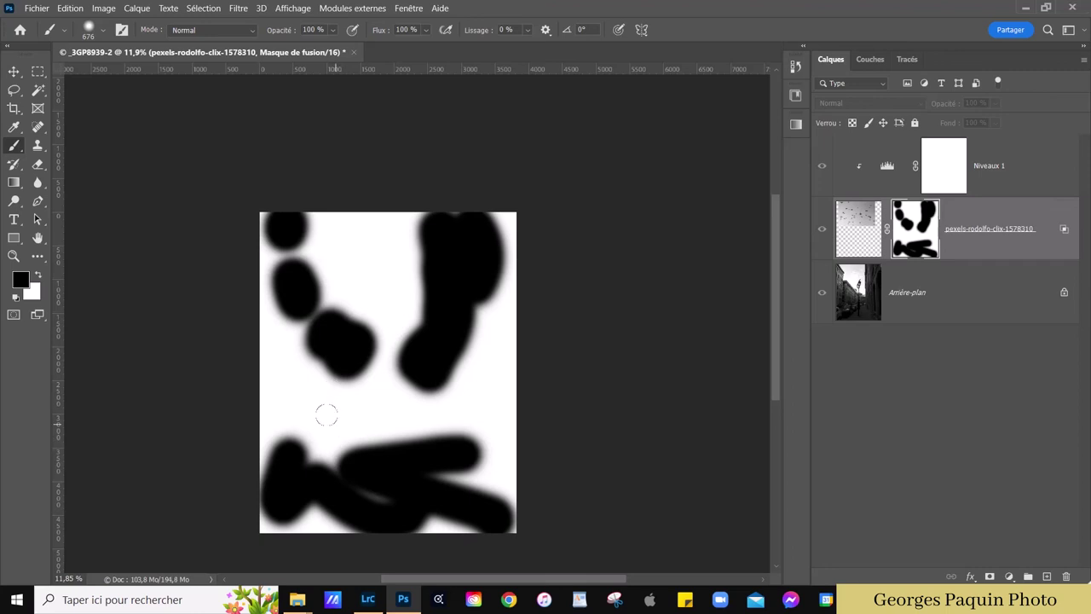
{"action": "left_click", "coordinate": [37, 275]}
{"action": "left_click_drag", "start_coordinate": [267, 432], "coordinate": [310, 495]}
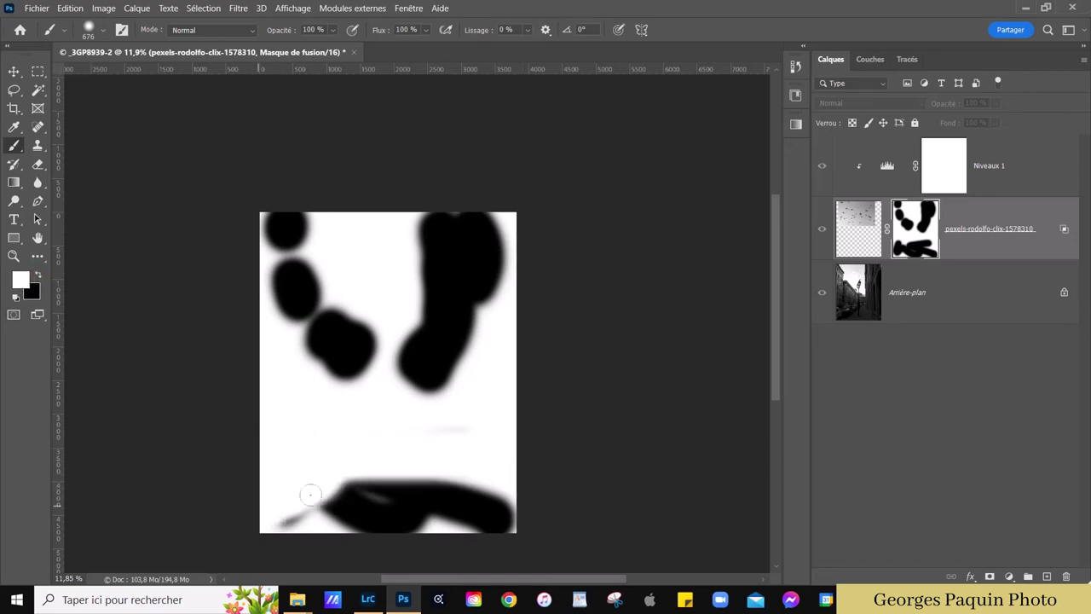
{"action": "left_click_drag", "start_coordinate": [309, 494], "coordinate": [494, 457]}
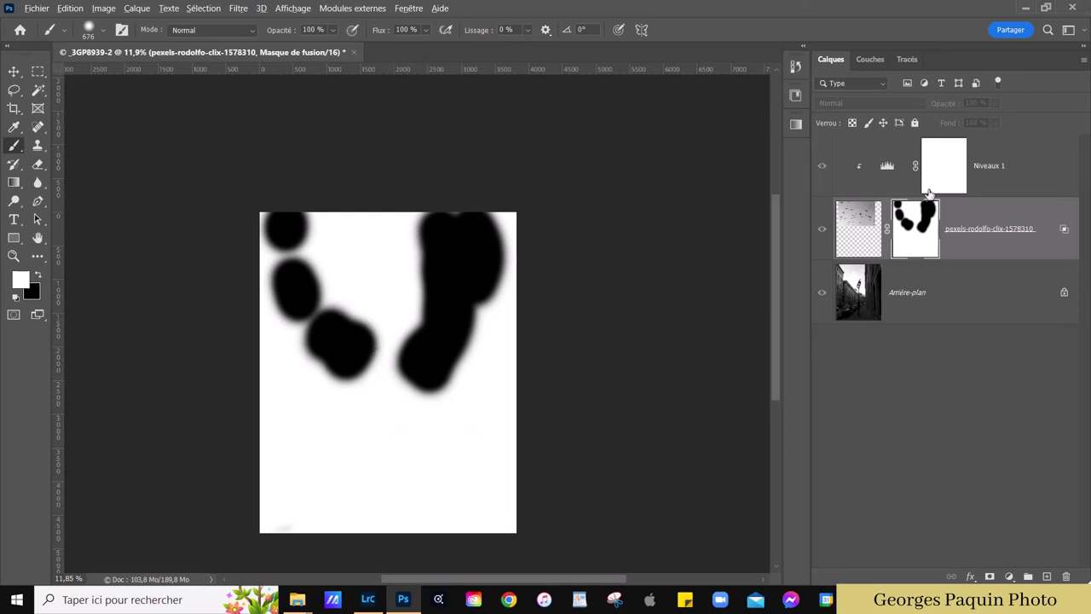
{"action": "left_click", "coordinate": [932, 239], "text": "alt"}
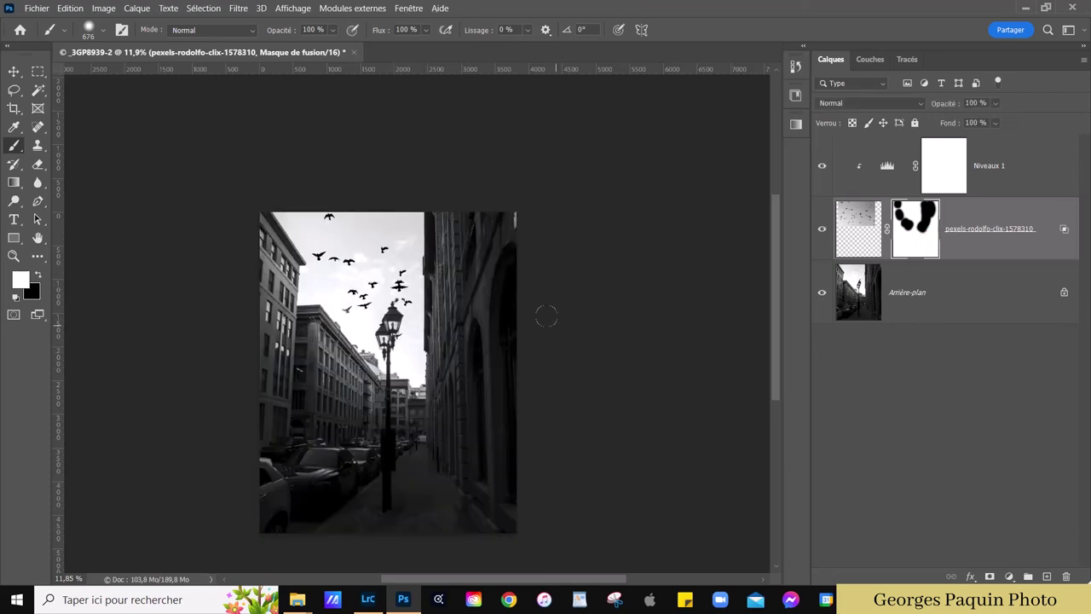
- Zoom in and out to inspect the bird composite, then bring up the Fichier menu
{"action": "scroll", "coordinate": [546, 312], "scroll_direction": "down", "scroll_amount": 1}
{"action": "scroll", "coordinate": [582, 315], "scroll_direction": "up", "scroll_amount": 2}
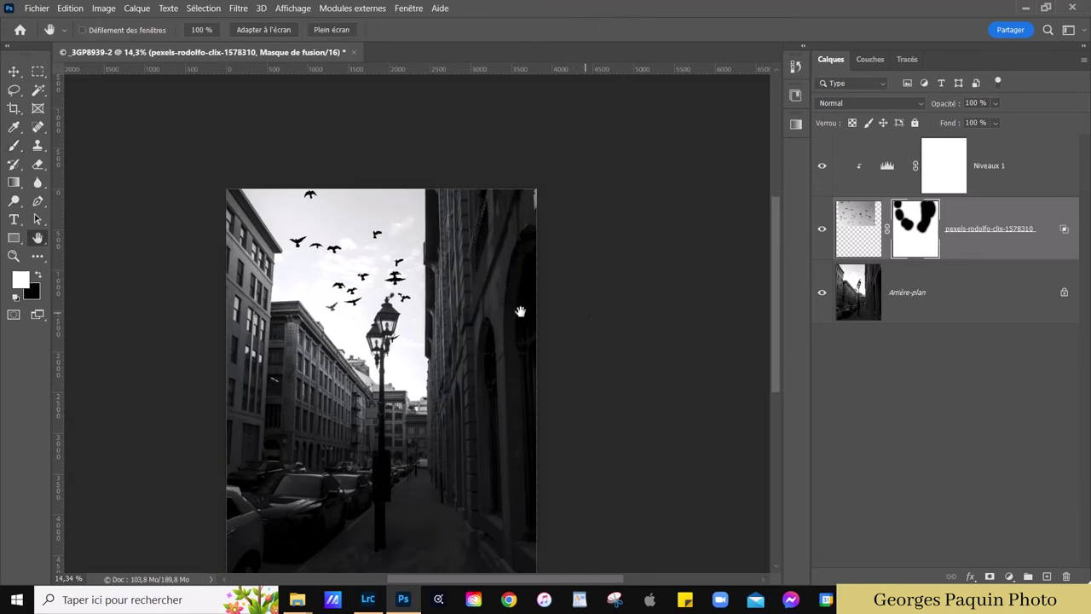
{"action": "scroll", "coordinate": [345, 279], "scroll_direction": "down", "scroll_amount": 2}
{"action": "scroll", "coordinate": [345, 278], "scroll_direction": "up", "scroll_amount": 2}
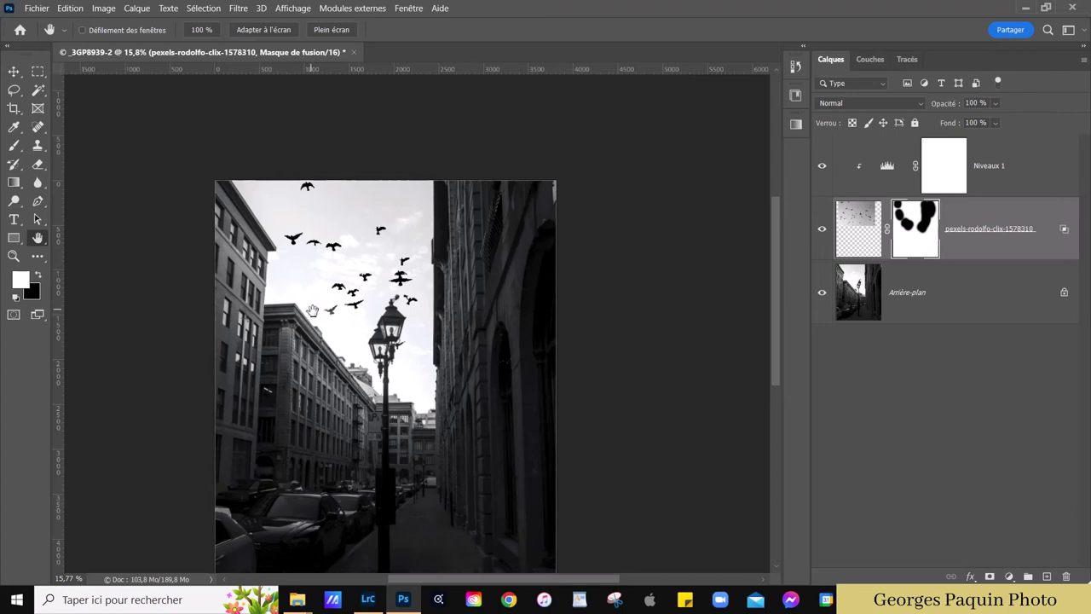
{"action": "scroll", "coordinate": [313, 310], "scroll_direction": "down", "scroll_amount": 1}
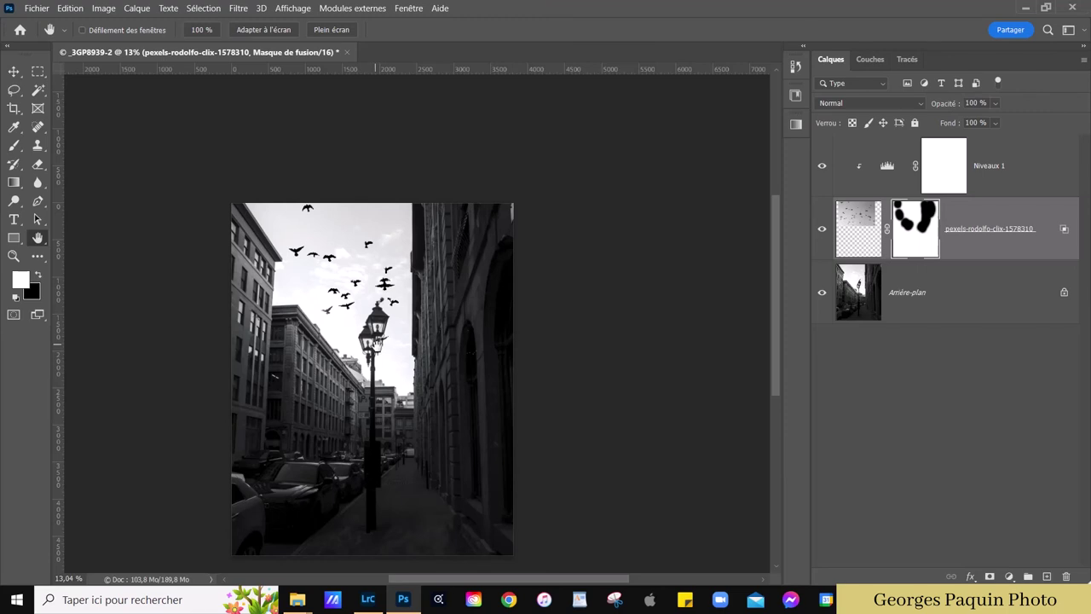
{"action": "left_click", "coordinate": [40, 12]}
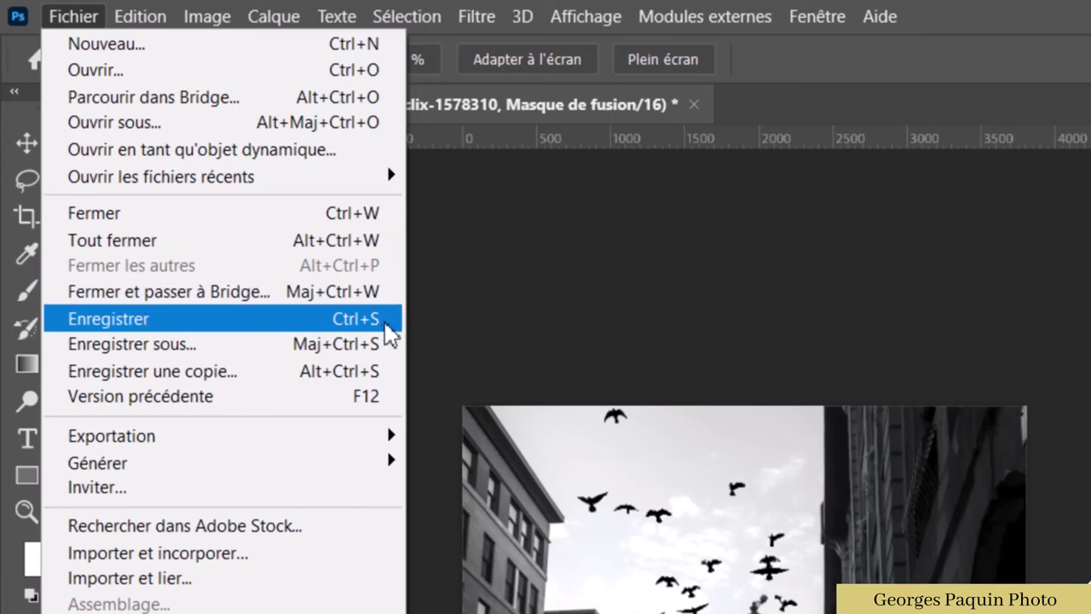
- Save the composite with Fichier > Enregistrer and return to Lightroom Classic
{"action": "left_click", "coordinate": [389, 329]}
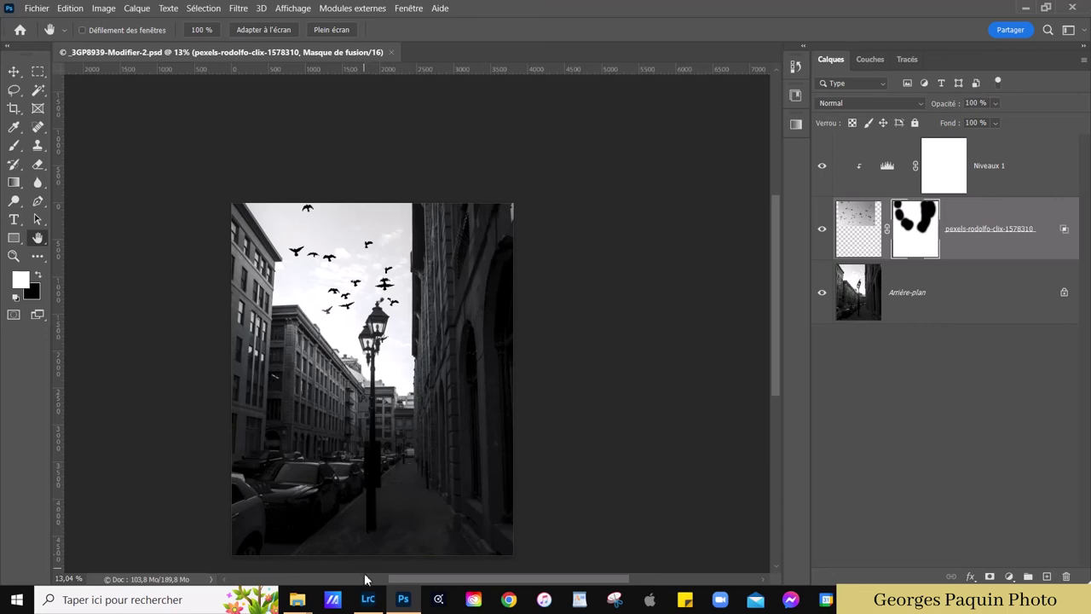
{"action": "left_click", "coordinate": [368, 601]}
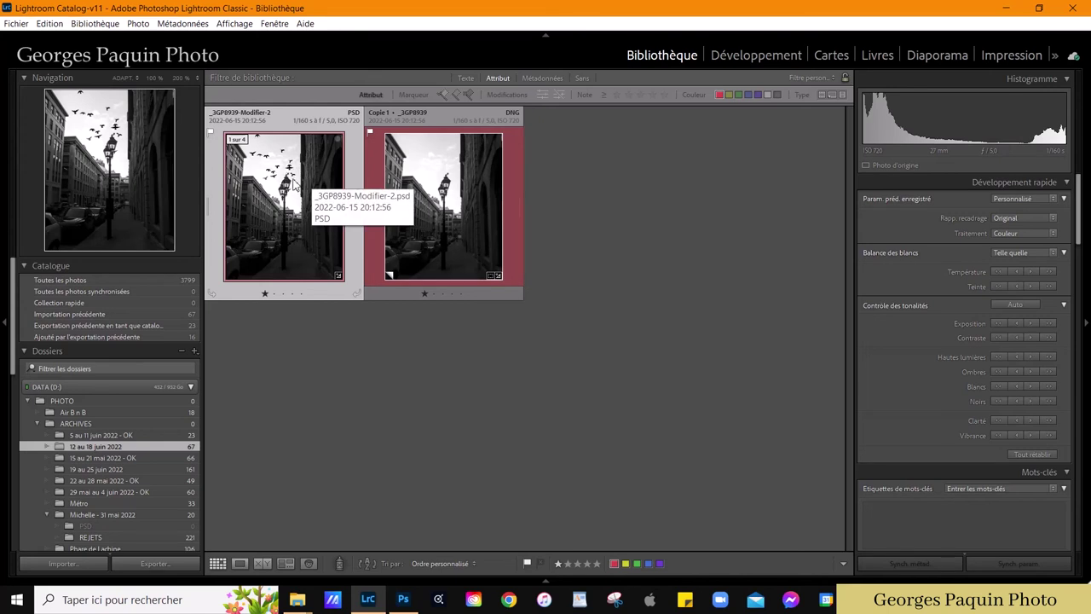
- View _3GP8939-Modifier-2.psd in Loupe, toggle its info overlay, and move it into Développement
{"action": "double_click", "coordinate": [296, 183]}
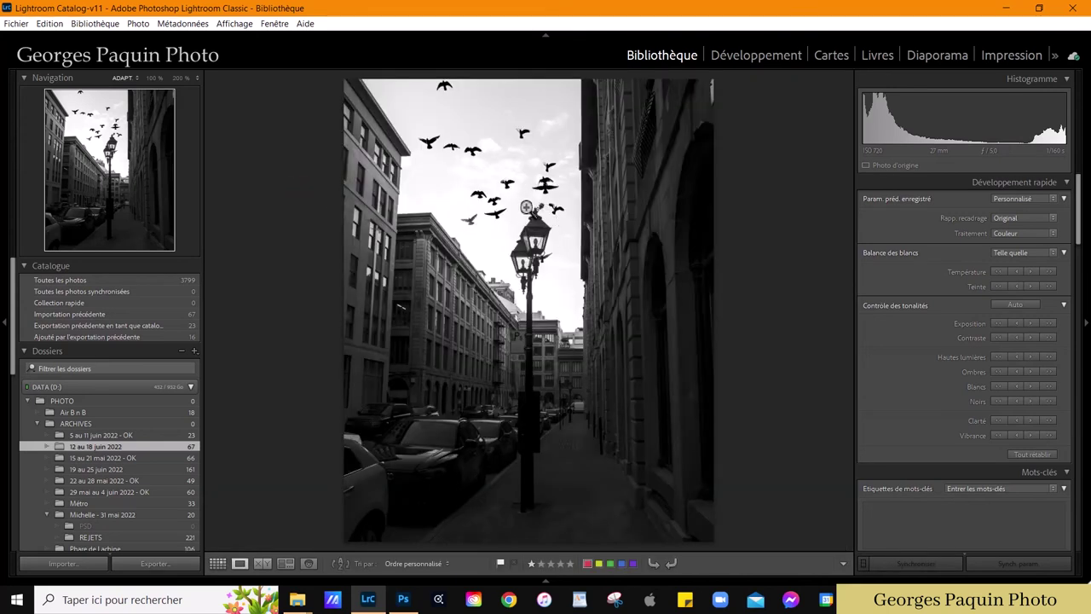
{"action": "double_click", "coordinate": [523, 206]}
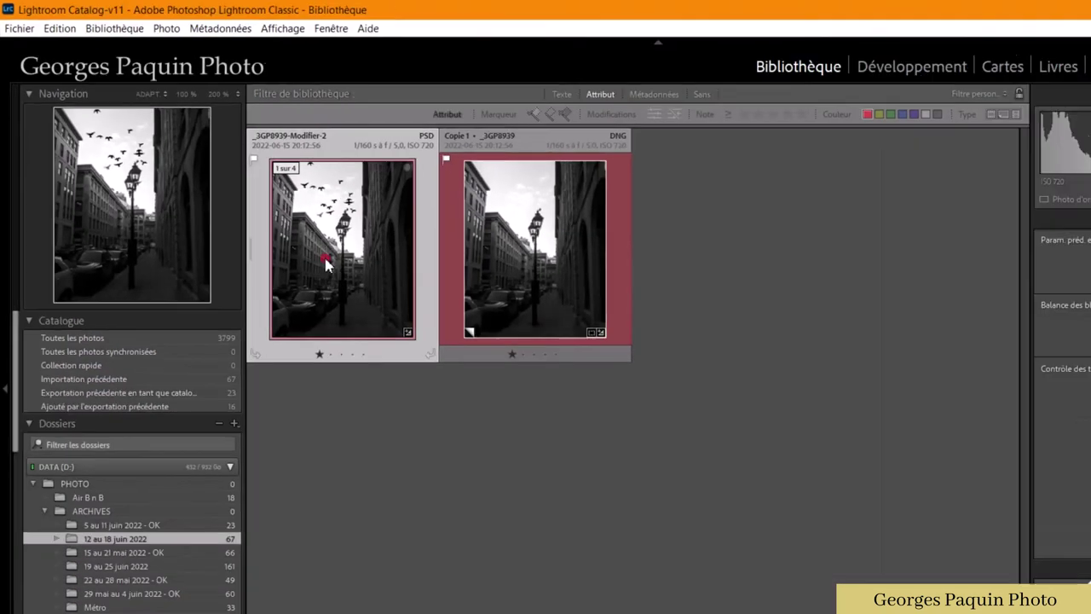
{"action": "double_click", "coordinate": [324, 261]}
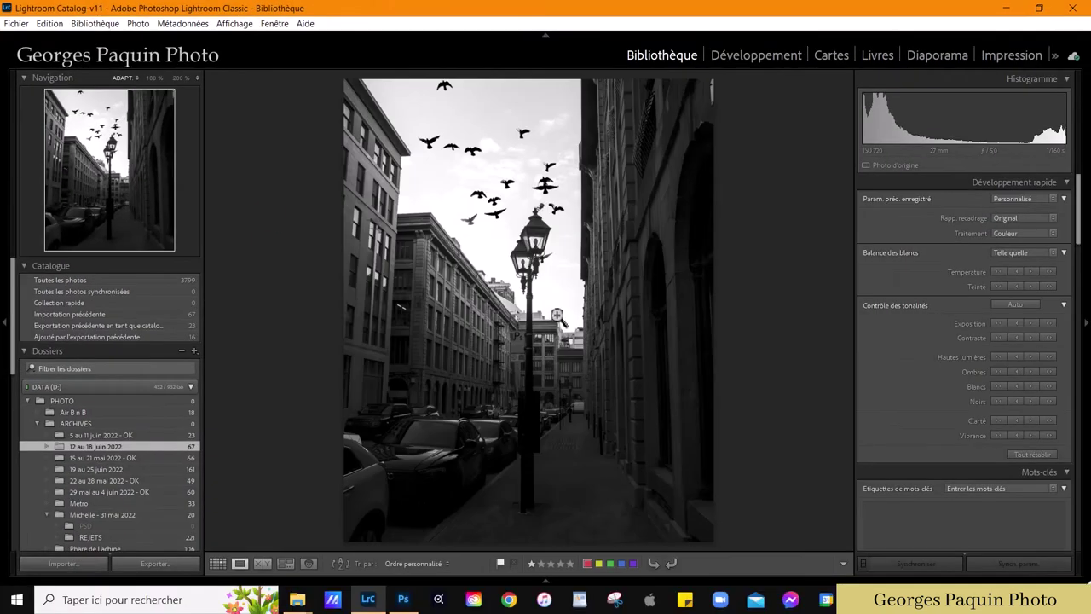
{"action": "key", "text": "i"}
{"action": "key", "text": "i"}
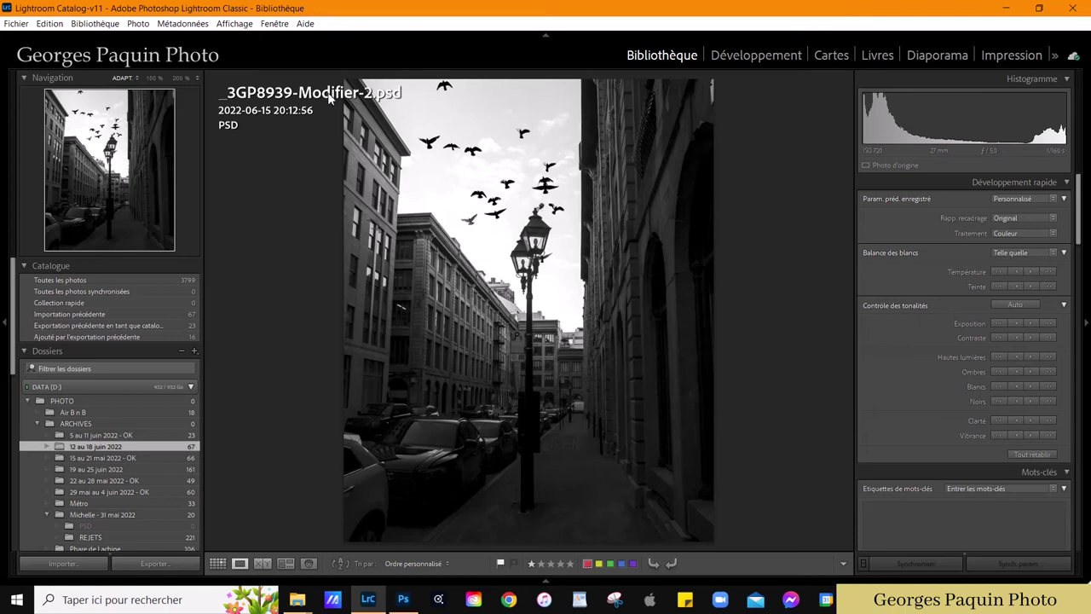
{"action": "key", "text": "i"}
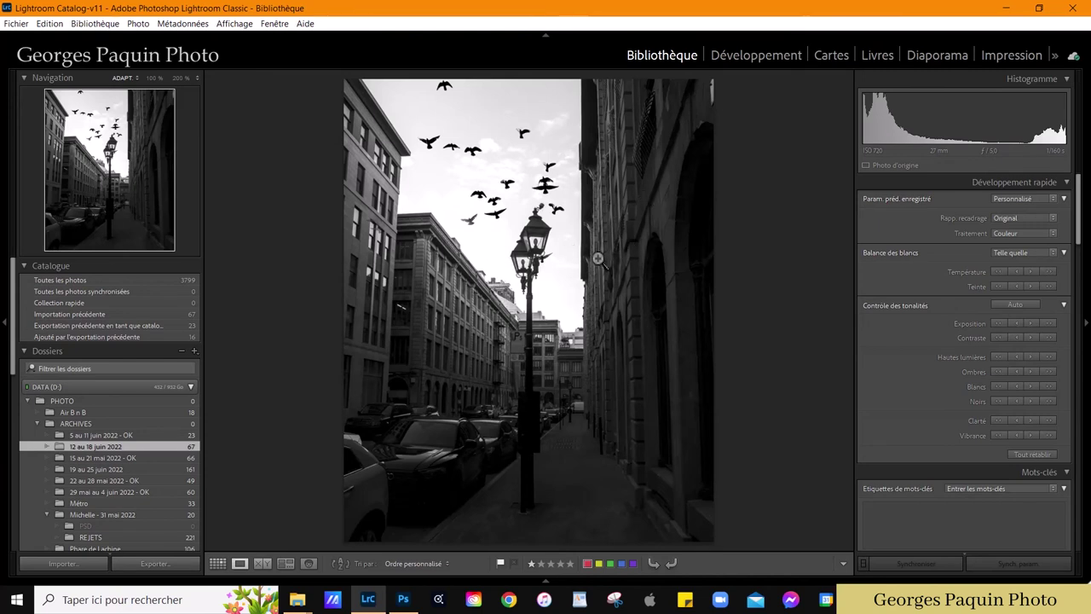
{"action": "left_click", "coordinate": [785, 56]}
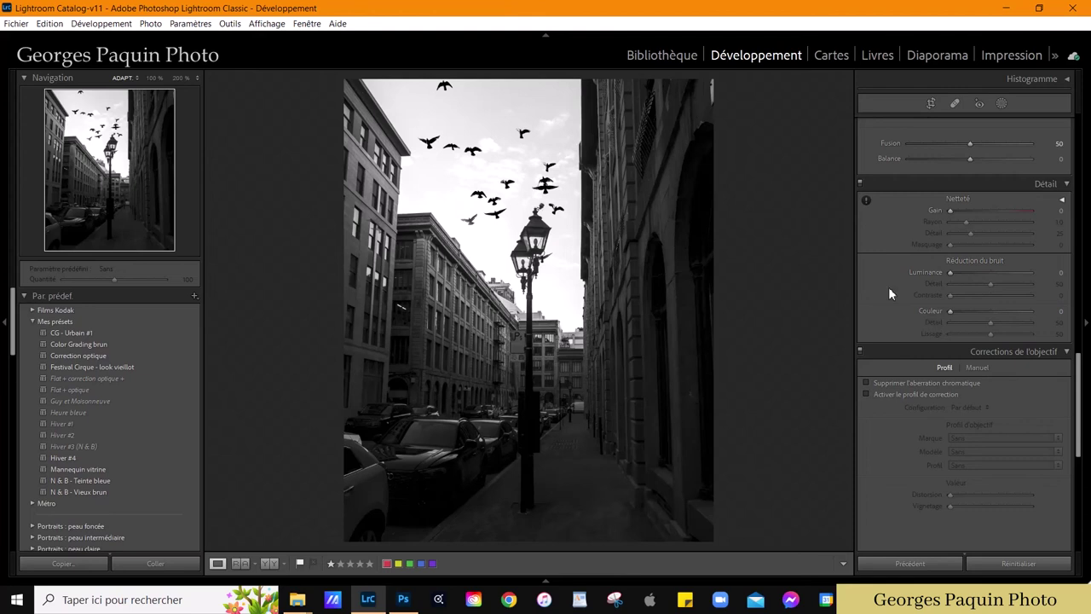
- Apply the Mes présets N & B - Vieux brun preset with Quantité set to 71
{"action": "scroll", "coordinate": [888, 286], "scroll_direction": "up", "scroll_amount": 5}
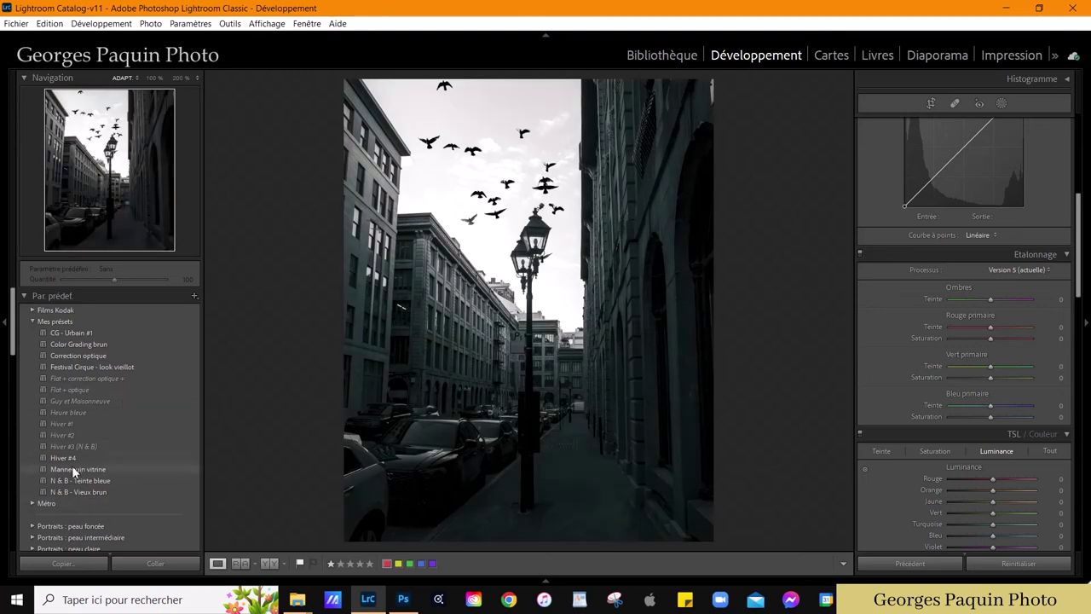
{"action": "left_click", "coordinate": [93, 404]}
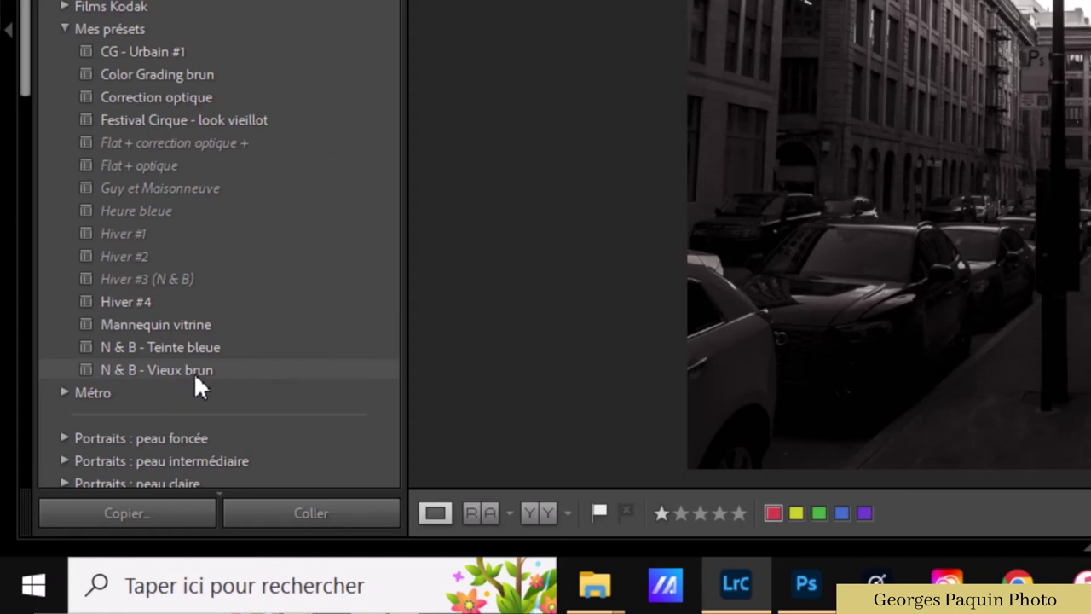
{"action": "left_click", "coordinate": [194, 375]}
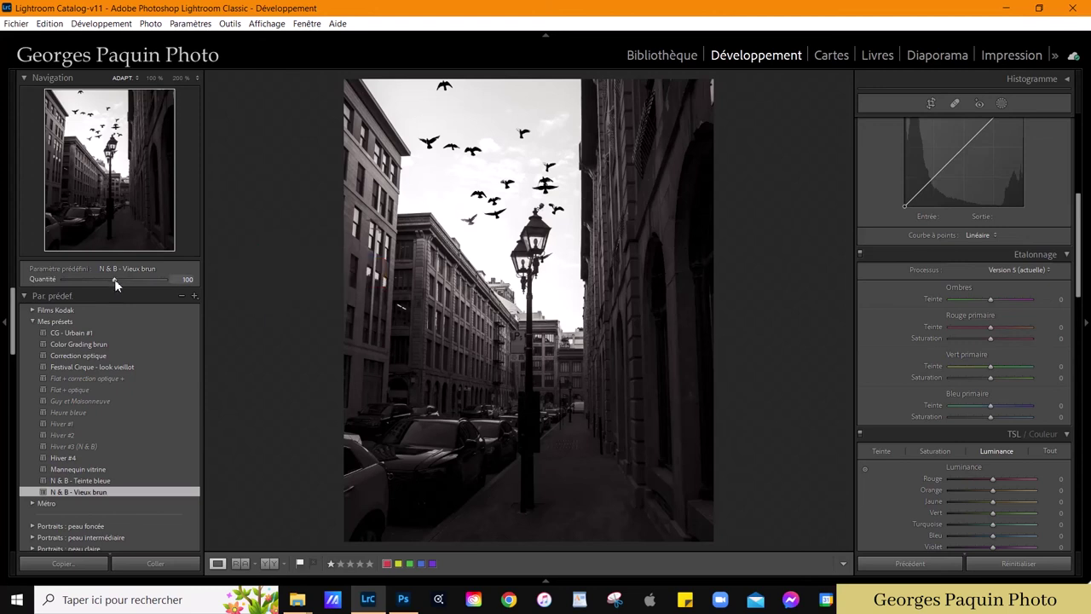
{"action": "left_click_drag", "start_coordinate": [116, 285], "coordinate": [174, 286]}
{"action": "mouse_move", "coordinate": [86, 289]}
{"action": "left_mouse_down"}
{"action": "mouse_move", "coordinate": [124, 290]}
{"action": "mouse_move", "coordinate": [106, 292]}
{"action": "left_mouse_up"}
{"action": "left_click_drag", "start_coordinate": [106, 287], "coordinate": [105, 285]}
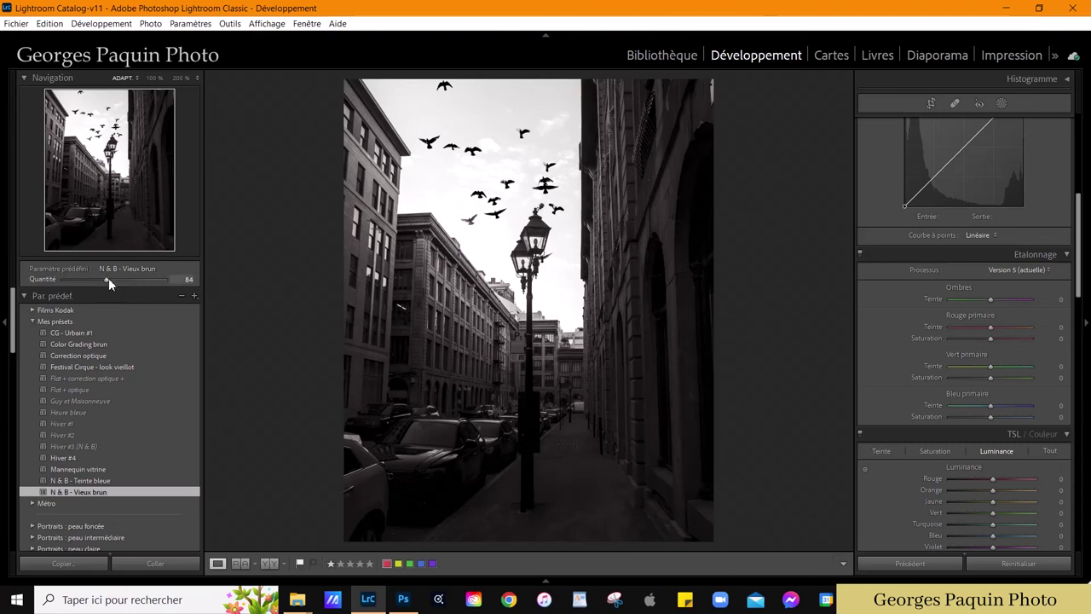
{"action": "left_click_drag", "start_coordinate": [106, 287], "coordinate": [100, 283]}
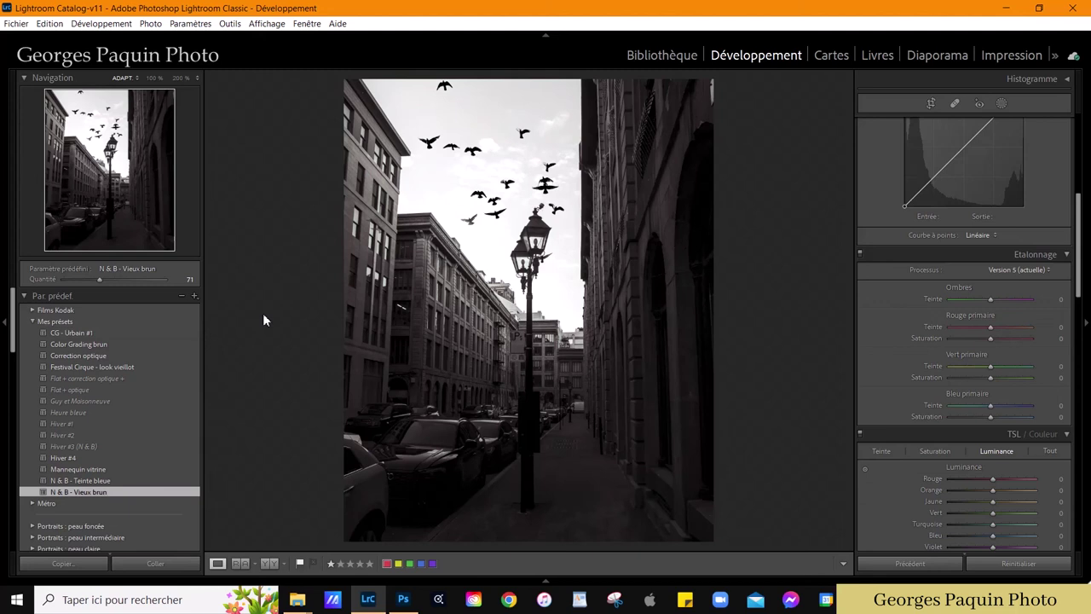
- Reveal the Color Grading shadows, then midtones wheel showing hue 43, saturation 5
{"action": "scroll", "coordinate": [889, 349], "scroll_direction": "down", "scroll_amount": 5}
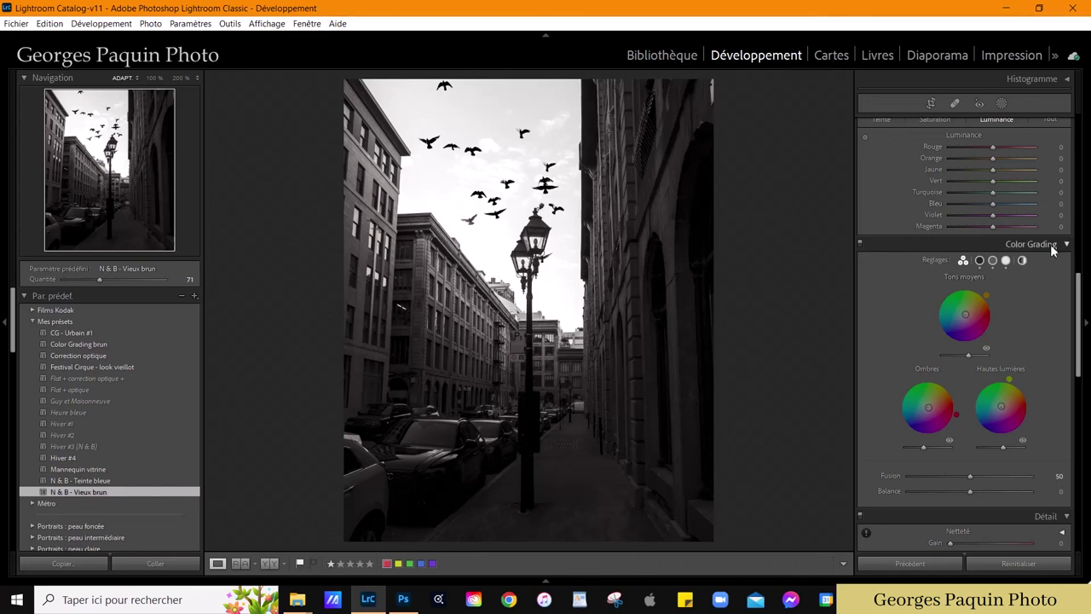
{"action": "left_click", "coordinate": [981, 262]}
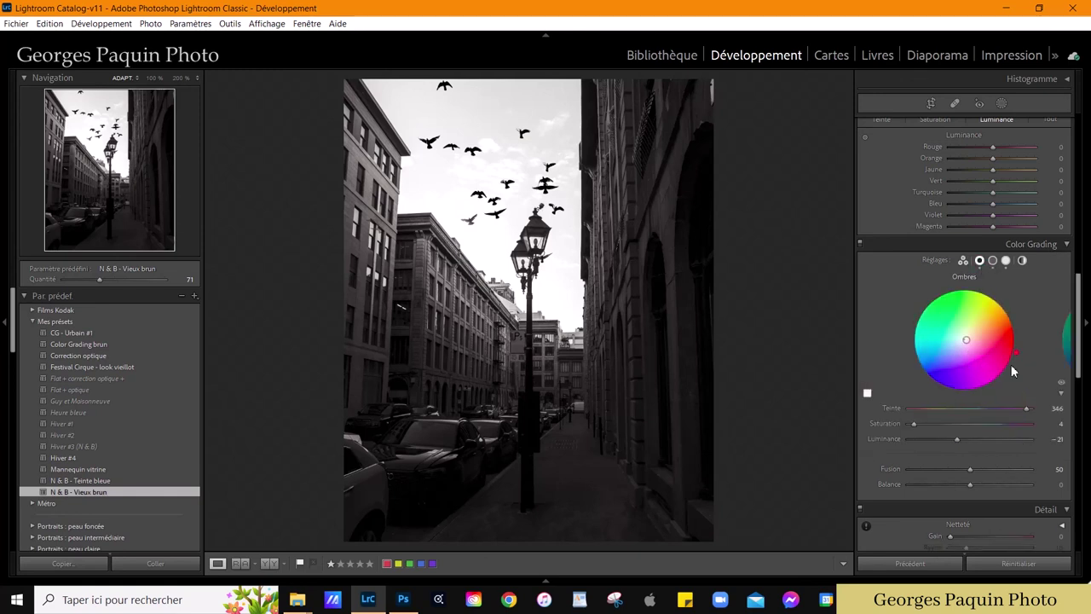
{"action": "left_click", "coordinate": [992, 260]}
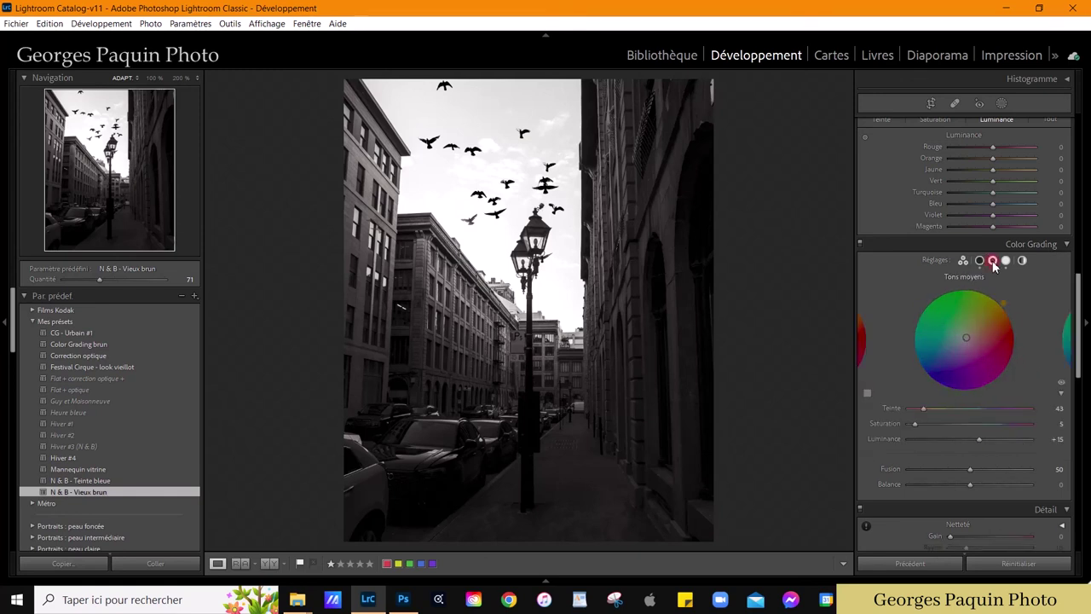